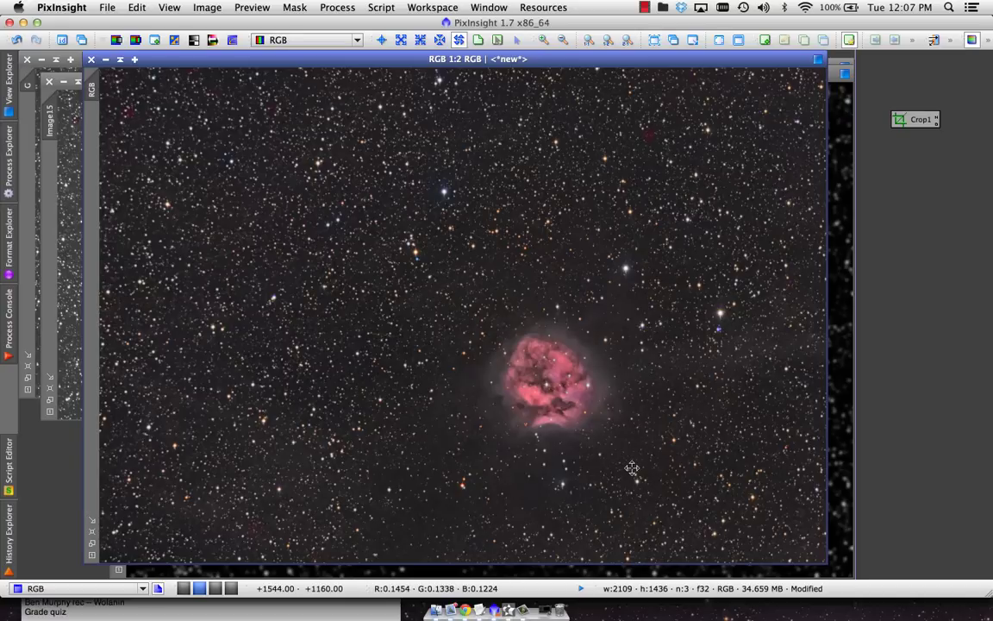
- In empty Workspace01, open Master-Blue_r, Master-Green_r, Master-H Alpha and Master-Red_r .fit files
{"action": "left_click", "coordinate": [183, 589]}
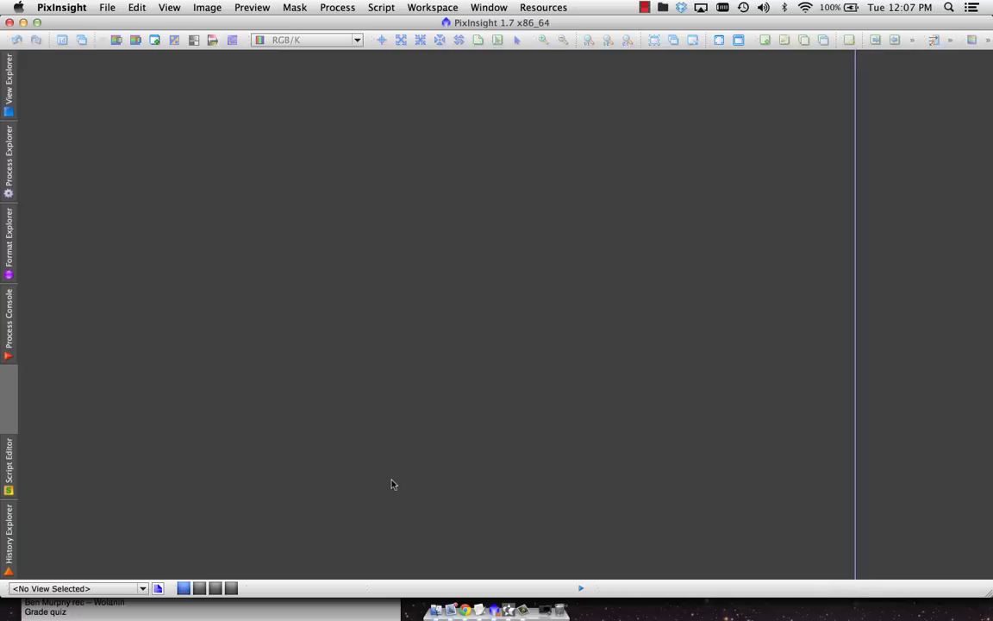
{"action": "double_click", "coordinate": [396, 206]}
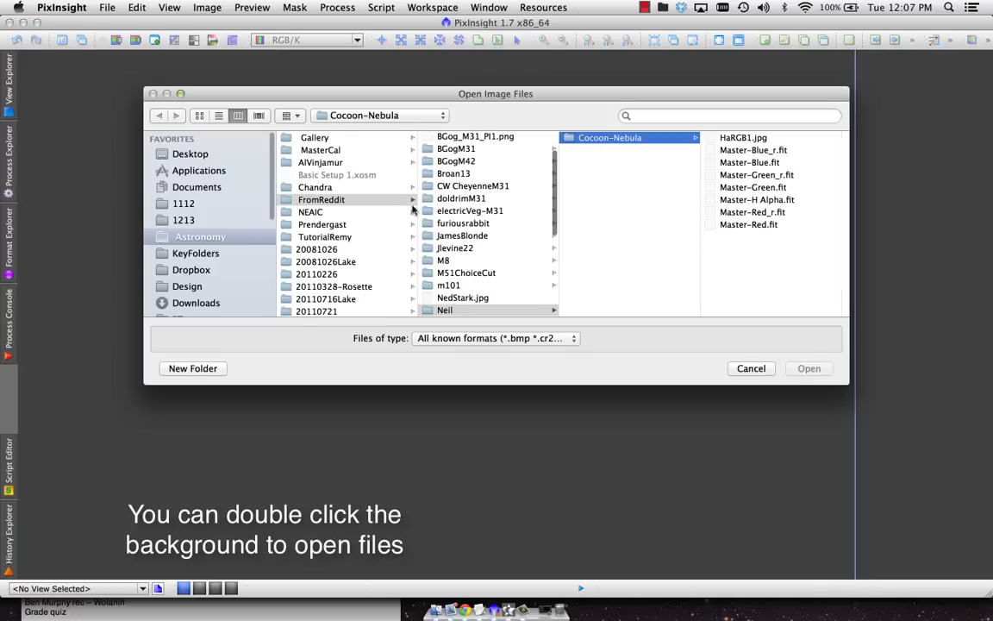
{"action": "left_click", "coordinate": [738, 151]}
{"action": "left_click", "coordinate": [620, 175], "text": "super"}
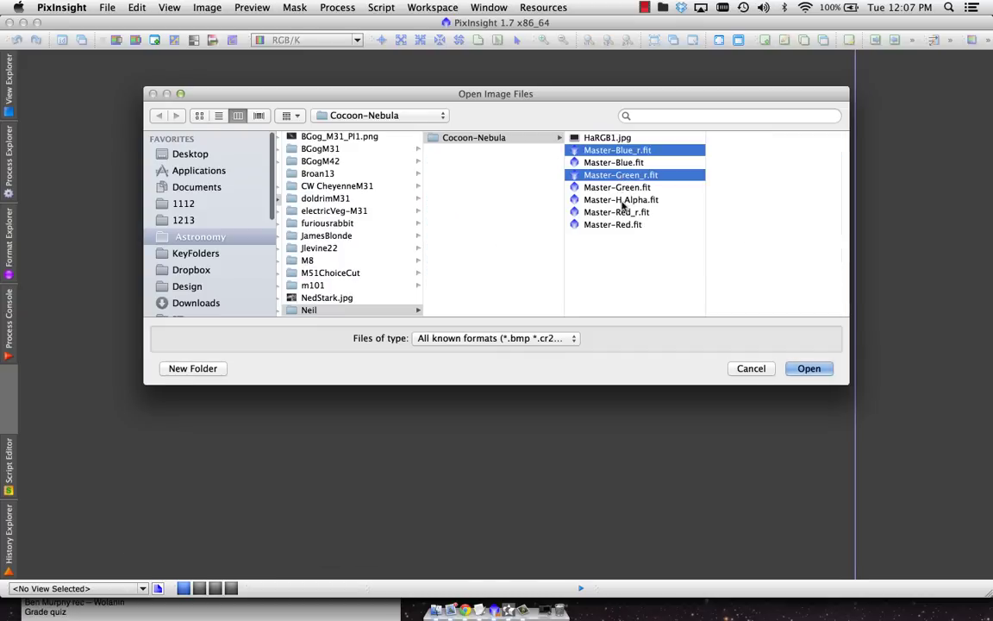
{"action": "left_click", "coordinate": [621, 199], "text": "super"}
{"action": "left_click", "coordinate": [621, 212], "text": "super"}
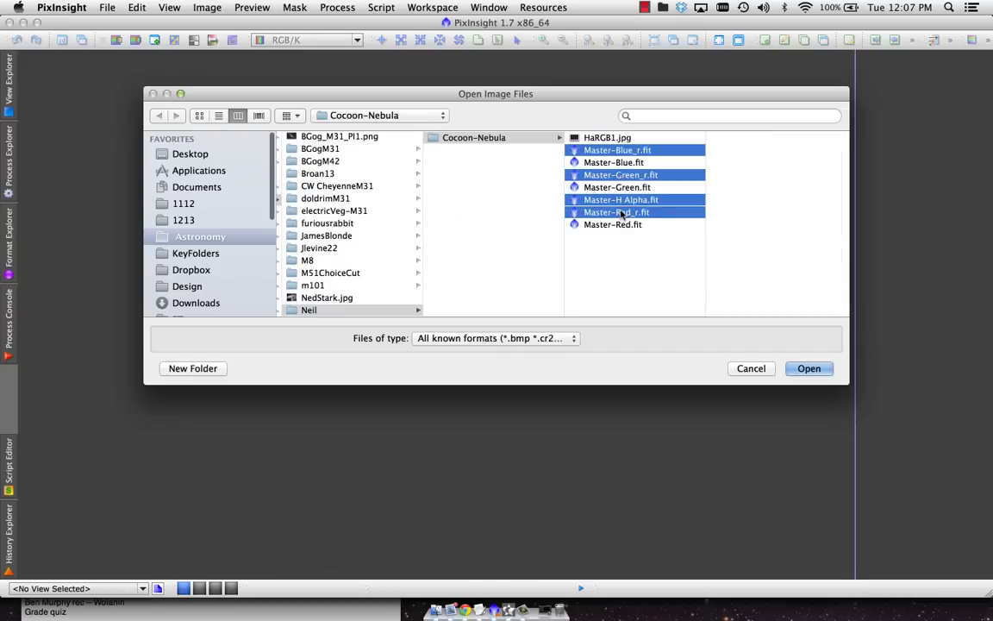
{"action": "key", "text": "Return"}
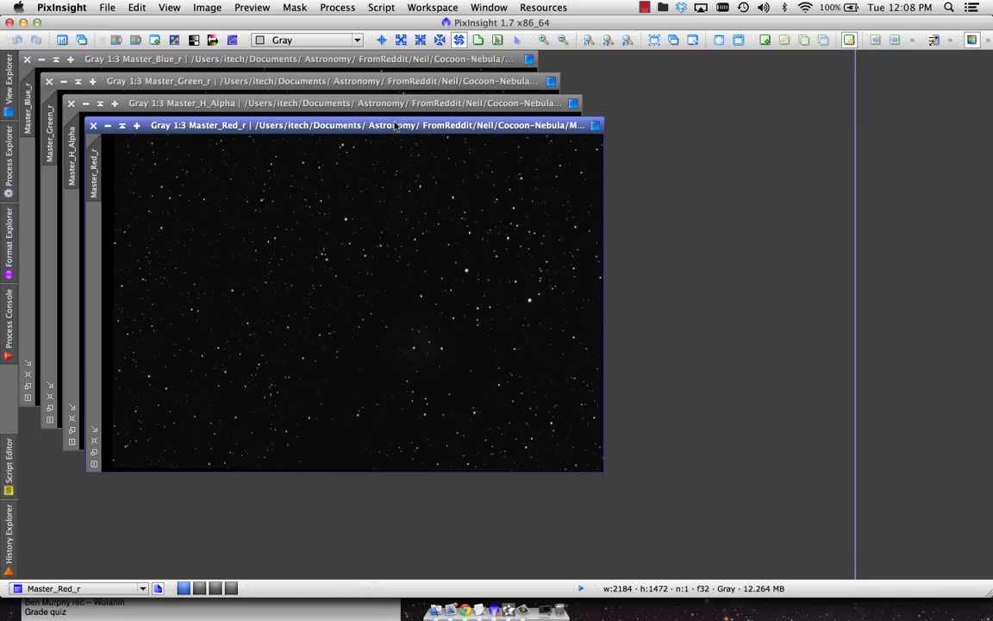
- Auto-stretch the display of Master_Red_r, Master_H_Alpha, Master_Green_r and Master_Blue_r
{"action": "left_click_drag", "start_coordinate": [395, 125], "coordinate": [438, 132]}
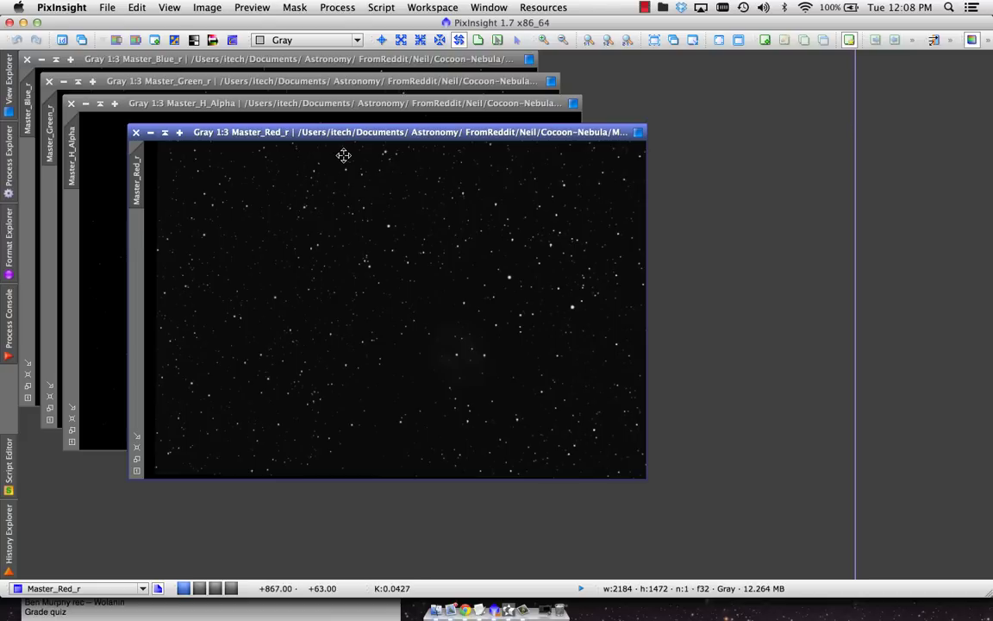
{"action": "key", "text": "super+a"}
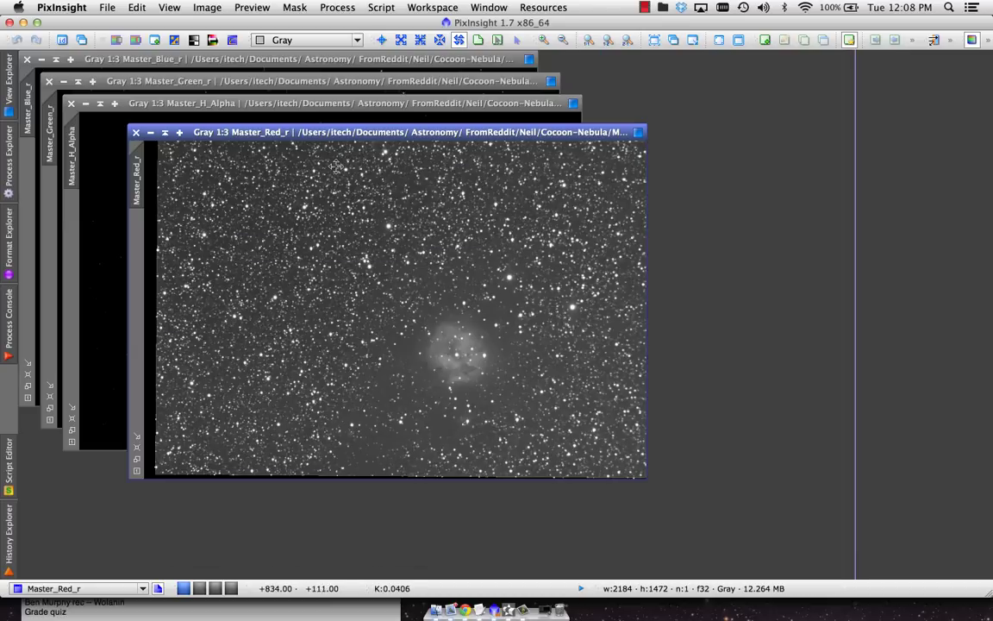
{"action": "left_click", "coordinate": [385, 104]}
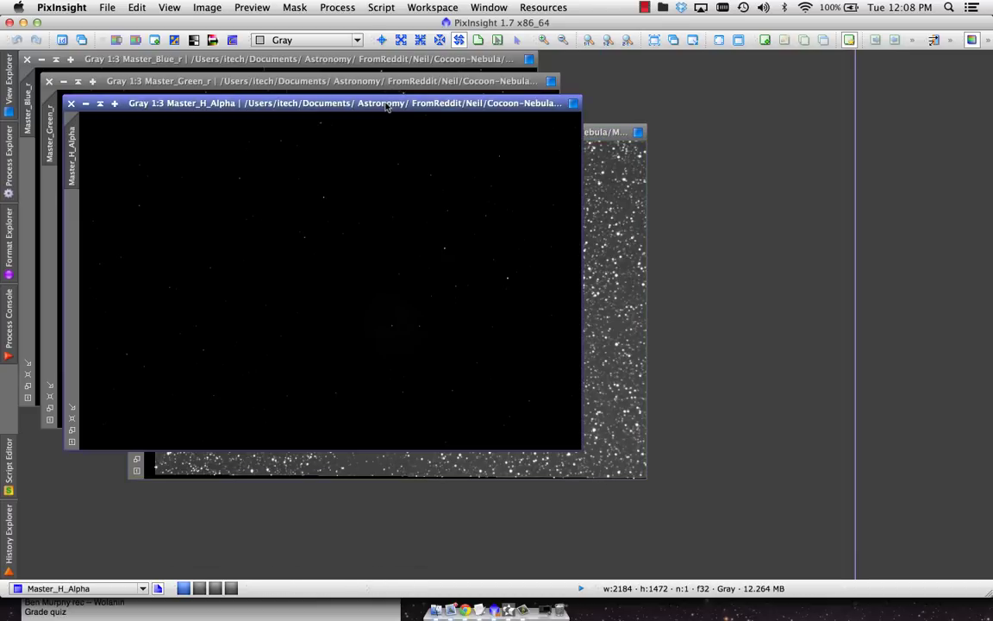
{"action": "key", "text": "super+a"}
{"action": "left_click", "coordinate": [372, 82]}
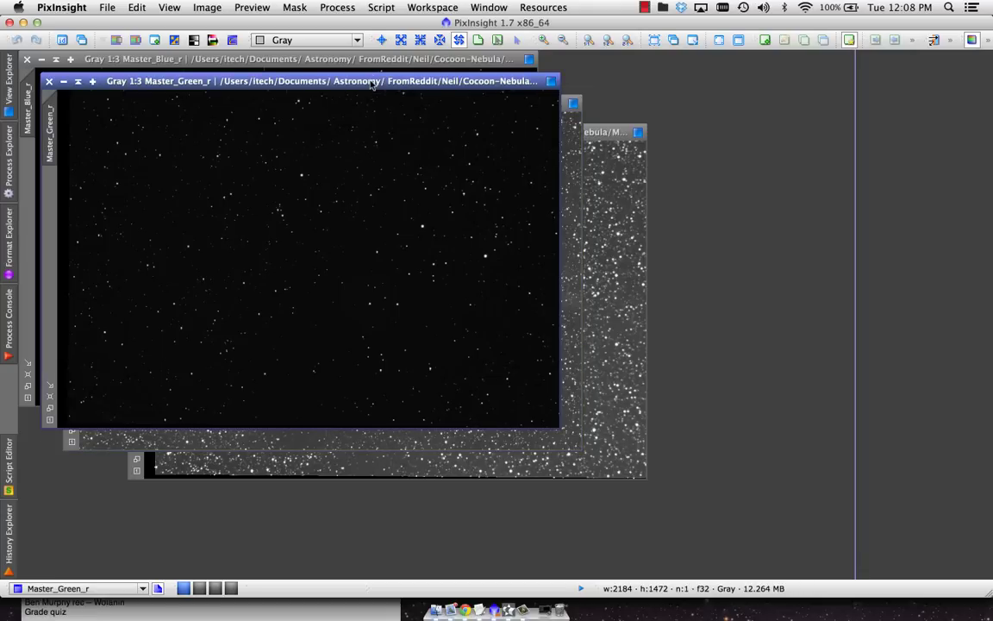
{"action": "key", "text": "super+a"}
{"action": "left_click", "coordinate": [356, 60]}
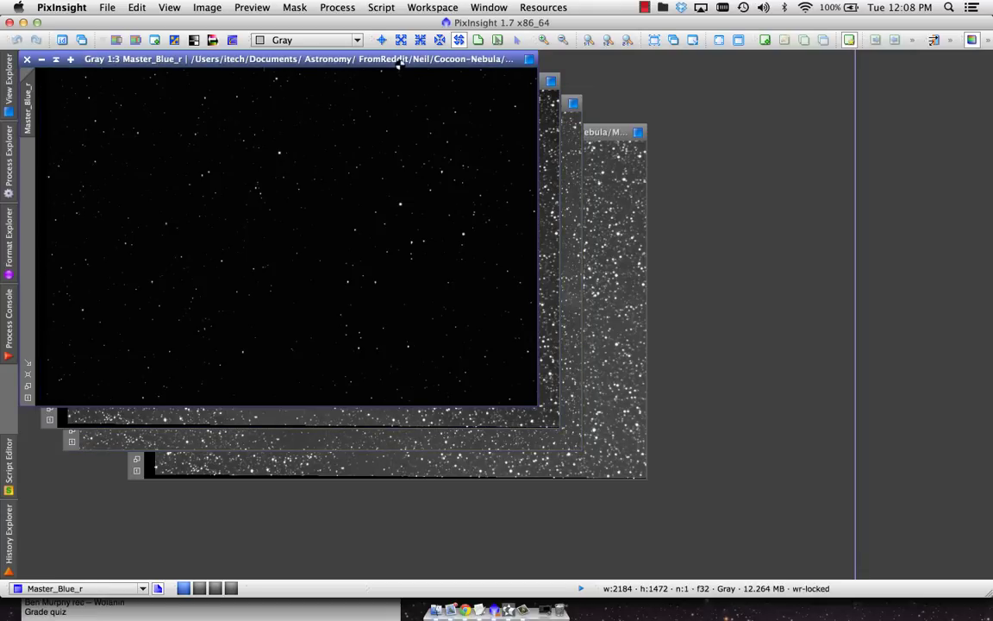
{"action": "key", "text": "super+a"}
- In ScreenTransferFunction, track Master_Blue_r, reset the stretch, and auto-stretch it again
{"action": "left_click", "coordinate": [323, 7]}
{"action": "mouse_move", "coordinate": [320, 26]}
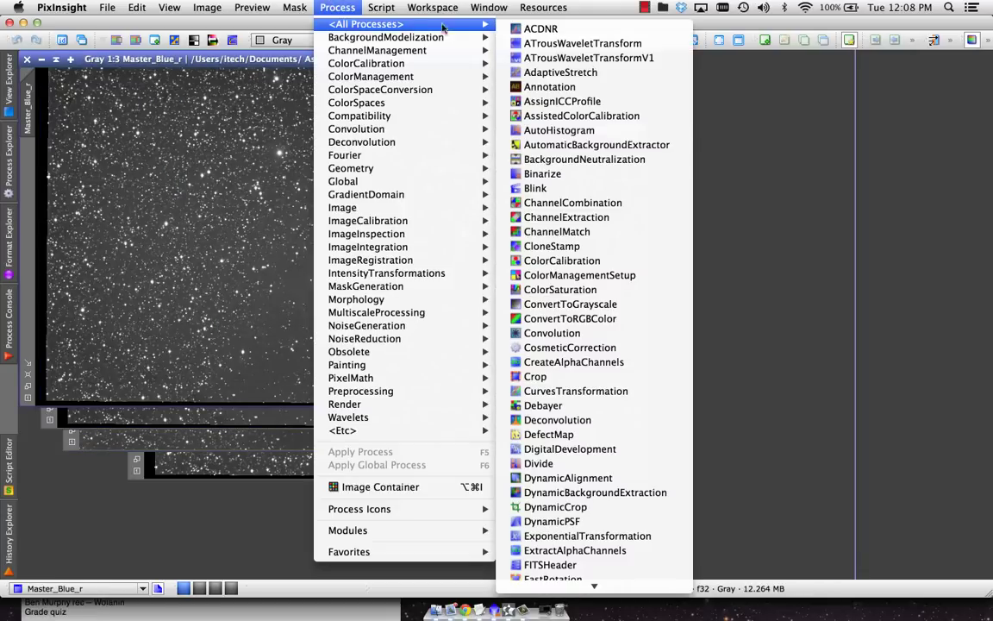
{"action": "key", "text": "s"}
{"action": "key", "text": "Down"}
{"action": "key", "text": "Down"}
{"action": "key", "text": "Down"}
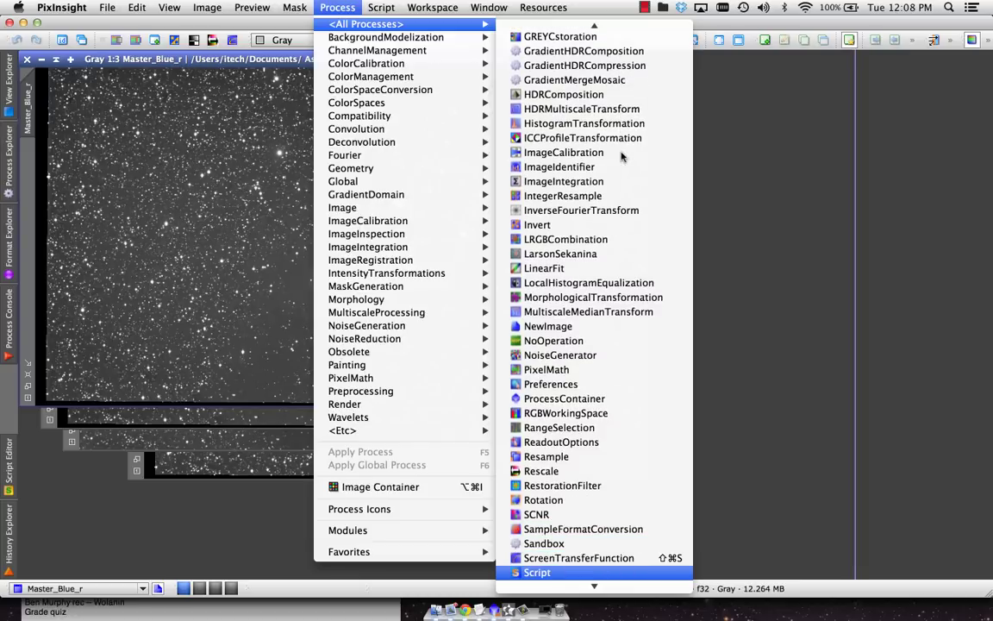
{"action": "key", "text": "Up"}
{"action": "key", "text": "Return"}
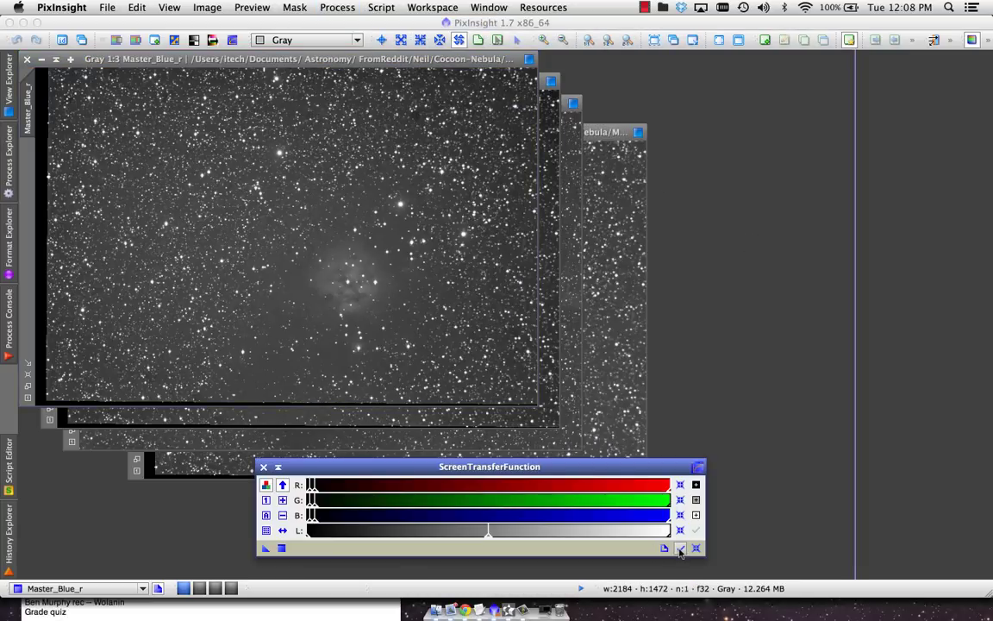
{"action": "left_click", "coordinate": [681, 550]}
{"action": "left_click", "coordinate": [696, 549]}
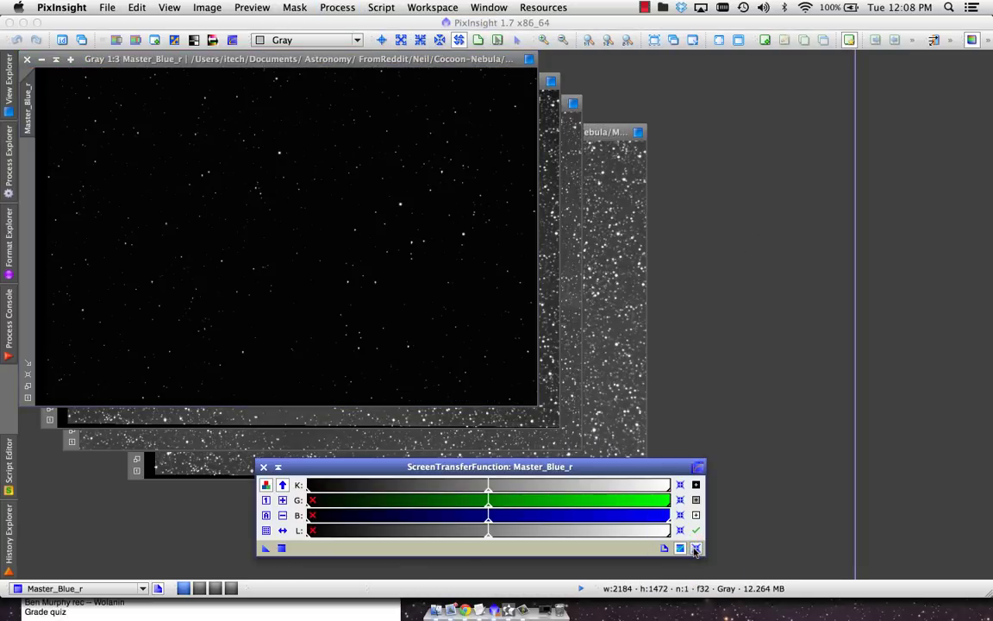
{"action": "left_click", "coordinate": [267, 516]}
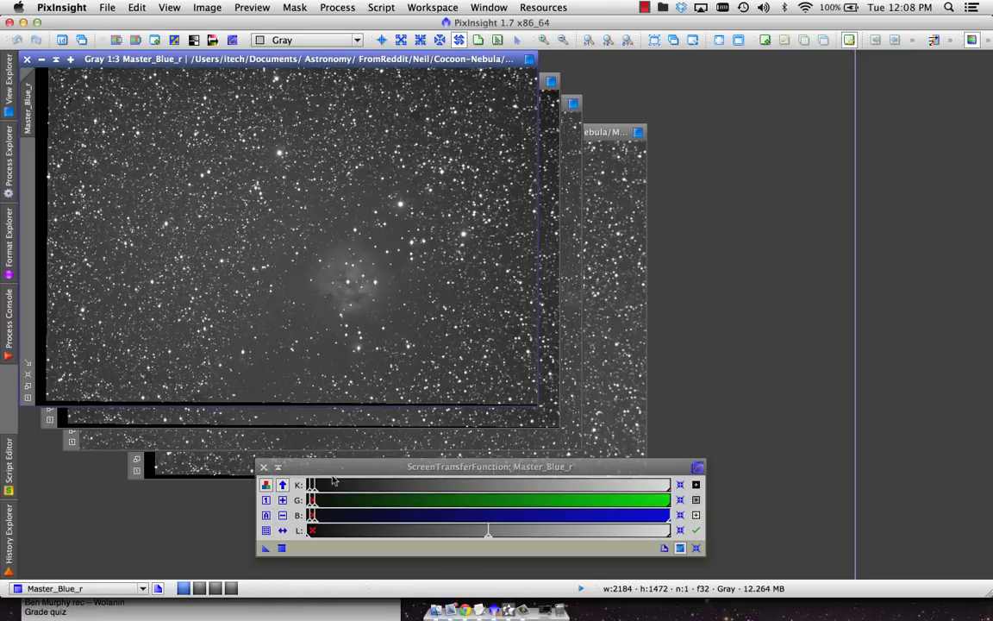
{"action": "left_click_drag", "start_coordinate": [299, 466], "coordinate": [869, 268]}
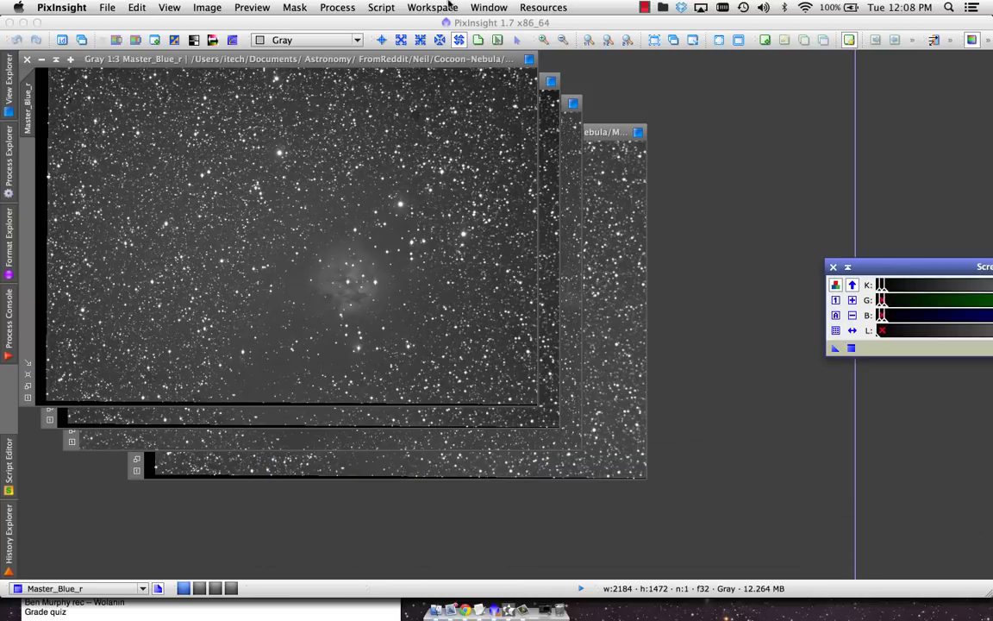
- Tile the four image windows and frame the nebula in Master_H_Alpha at 1:2 zoom
{"action": "left_click", "coordinate": [488, 7]}
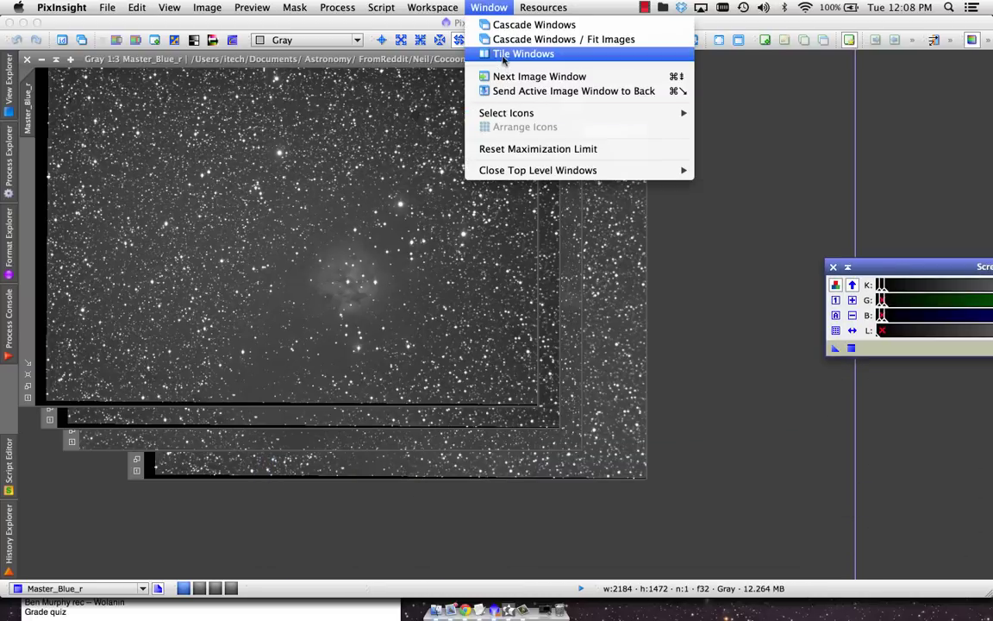
{"action": "left_click", "coordinate": [511, 54]}
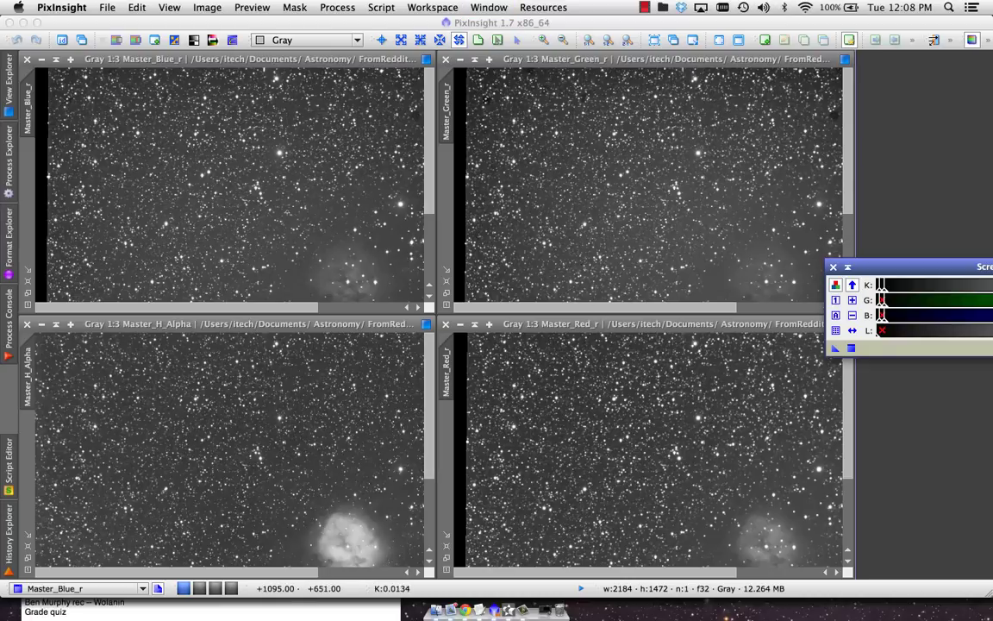
{"action": "left_click", "coordinate": [310, 444]}
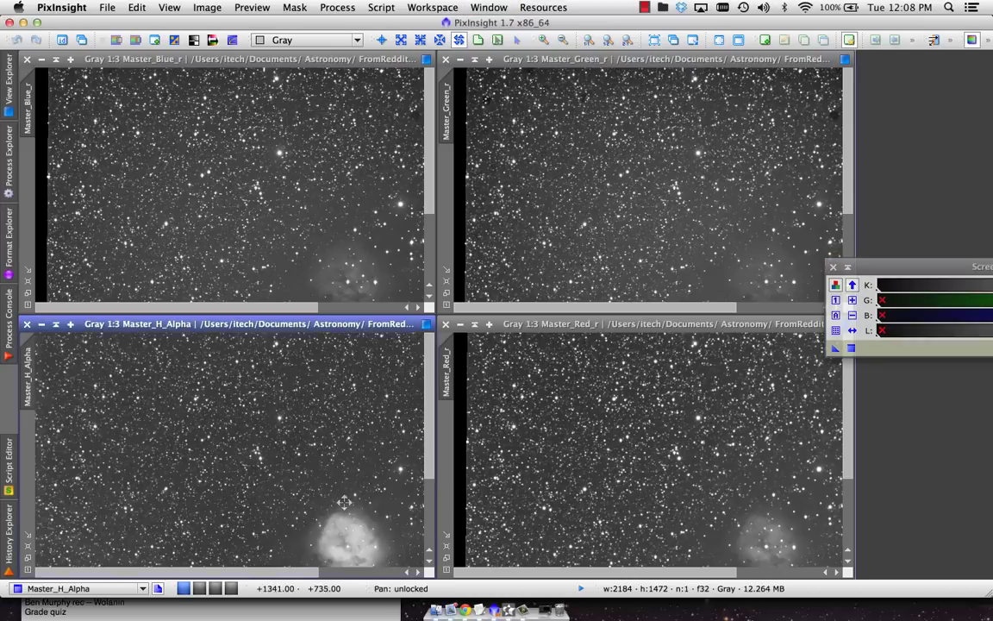
{"action": "left_click_drag", "start_coordinate": [311, 444], "coordinate": [232, 402]}
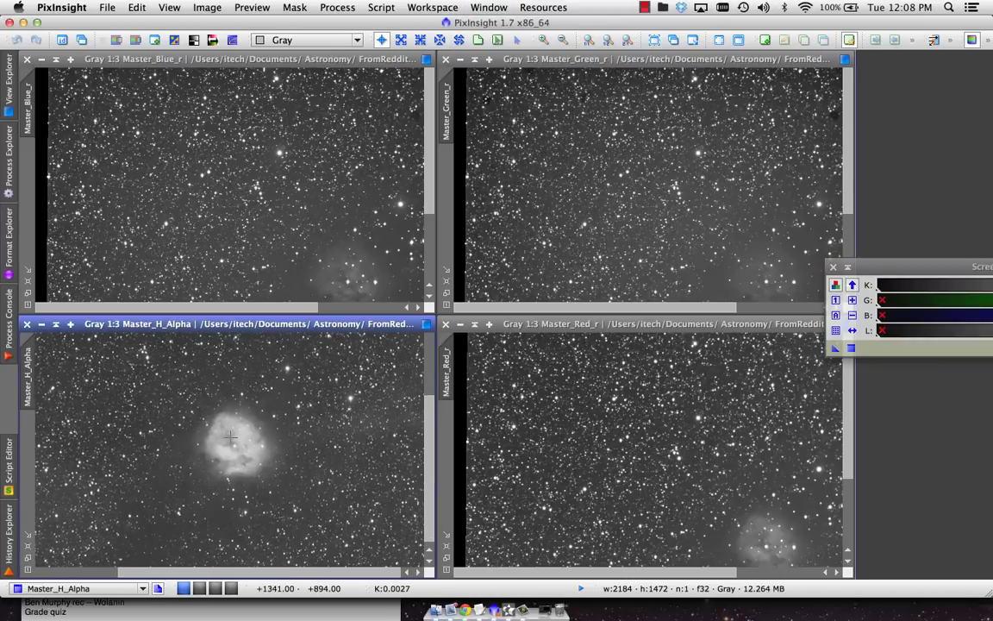
{"action": "scroll", "coordinate": [230, 437], "scroll_direction": "up", "scroll_amount": 3}
{"action": "scroll", "coordinate": [230, 437], "scroll_direction": "down", "scroll_amount": 2}
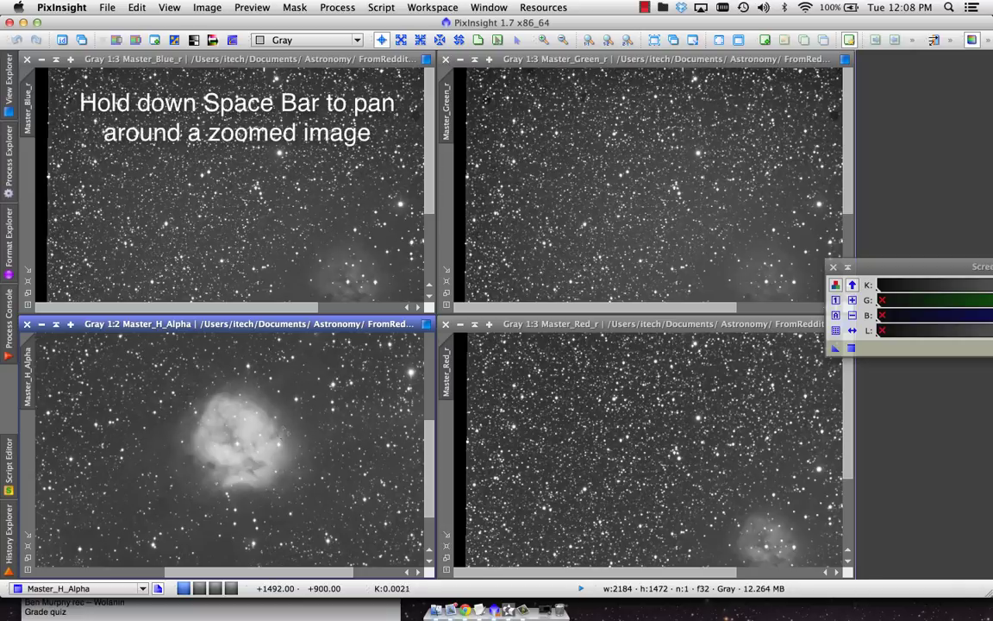
{"action": "left_click_drag", "start_coordinate": [294, 439], "coordinate": [256, 416]}
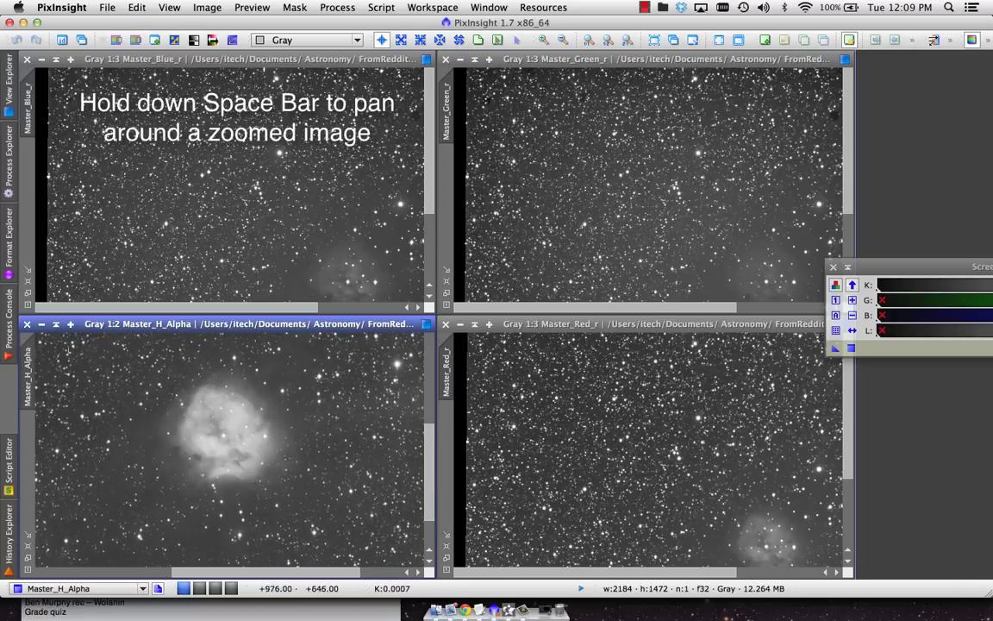
- Copy Master_H_Alpha's zoom and framing to Master_Blue_r, Master_Green_r and Master_Red_r
{"action": "left_click_drag", "start_coordinate": [25, 387], "coordinate": [21, 101]}
{"action": "left_click_drag", "start_coordinate": [188, 95], "coordinate": [604, 173]}
{"action": "left_click_drag", "start_coordinate": [447, 127], "coordinate": [483, 500]}
{"action": "left_click_drag", "start_coordinate": [448, 370], "coordinate": [405, 112]}
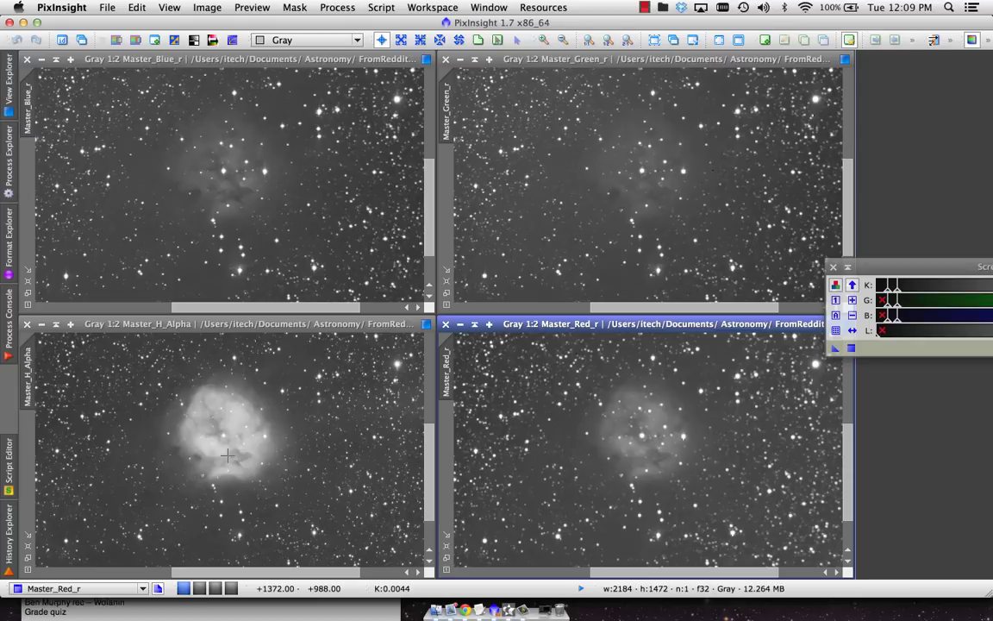
- Cascade the image windows with Master_Red_r in front and browse the log, formats and favourites panels
{"action": "left_click", "coordinate": [488, 7]}
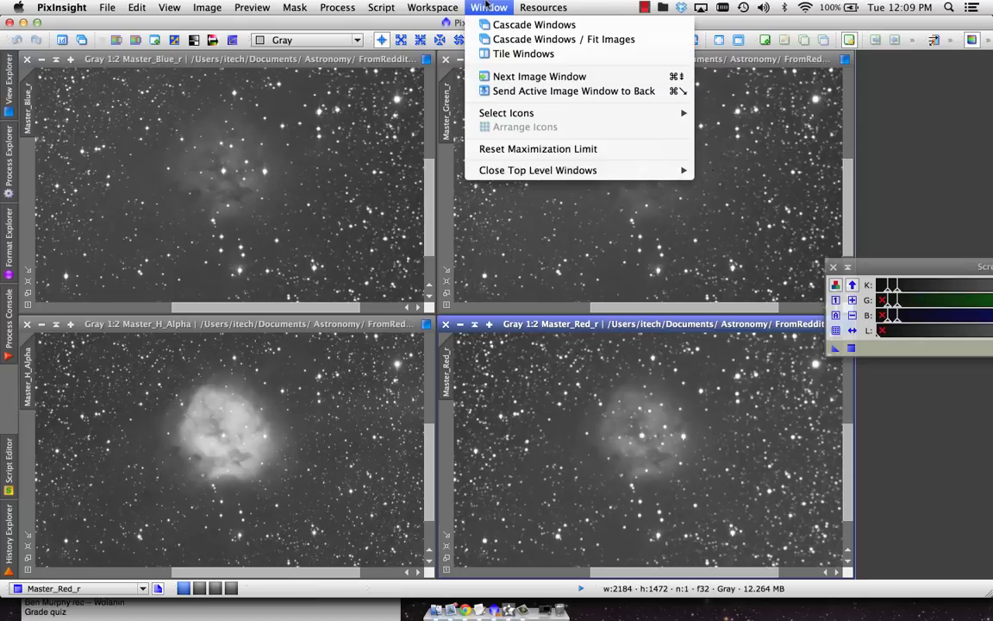
{"action": "left_click", "coordinate": [533, 24]}
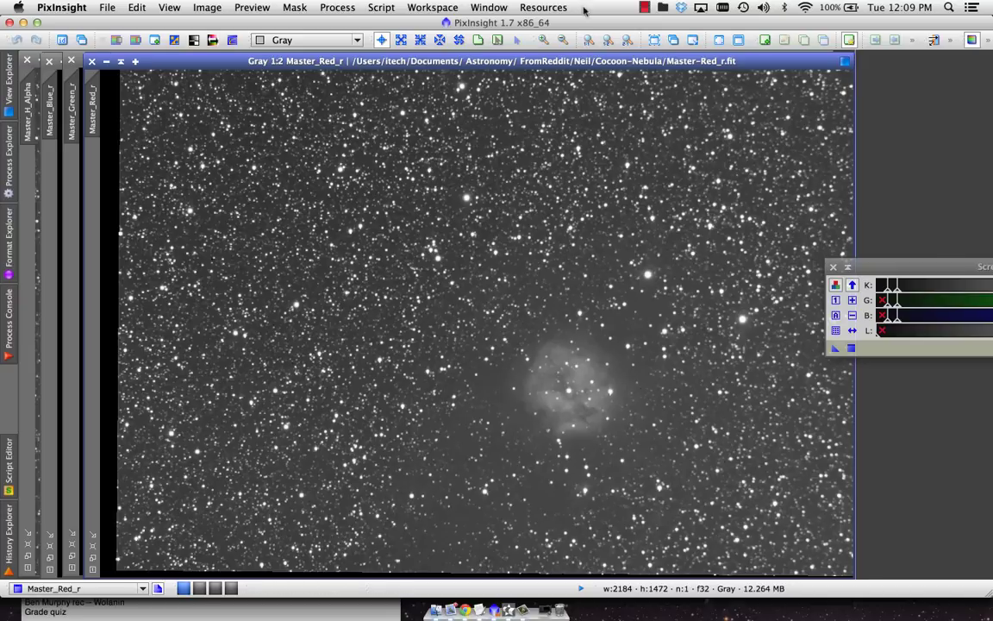
{"action": "left_click", "coordinate": [10, 324]}
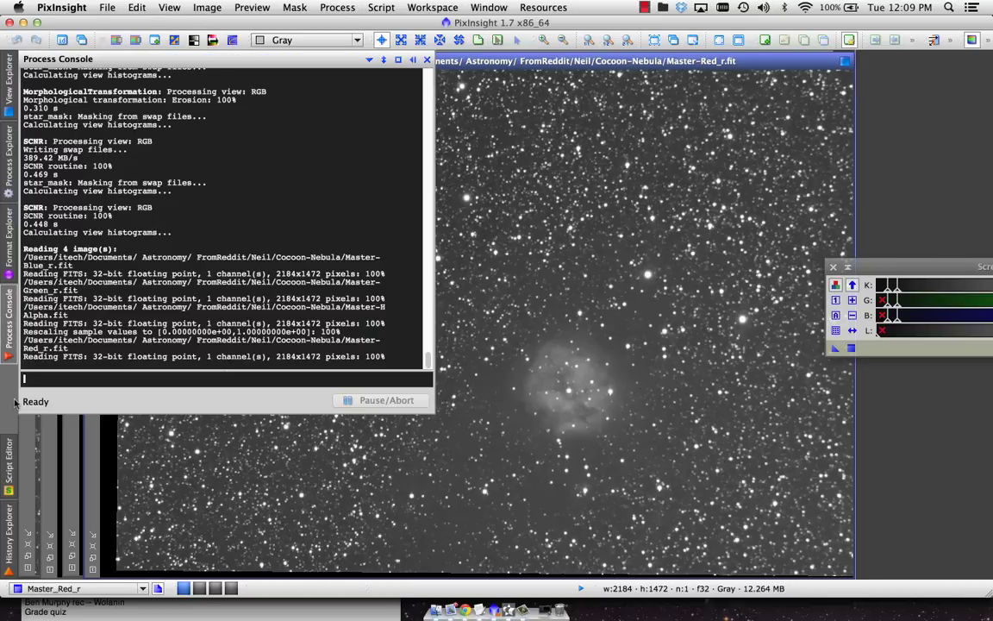
{"action": "left_click", "coordinate": [8, 221]}
{"action": "left_click", "coordinate": [8, 164]}
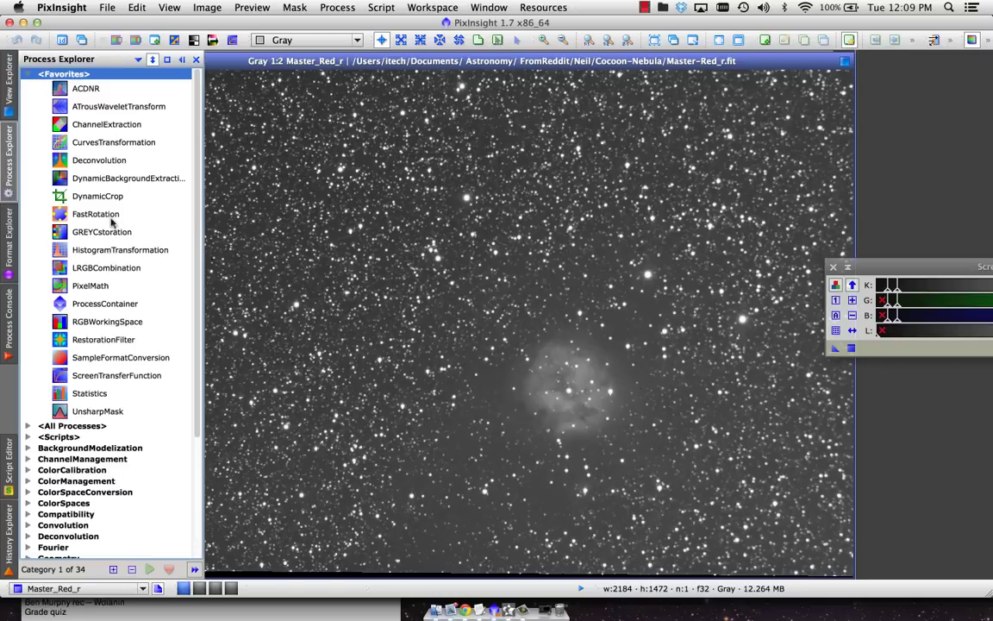
- Open LRGBCombination and reset it to default settings
{"action": "left_click", "coordinate": [337, 7]}
{"action": "mouse_move", "coordinate": [315, 25]}
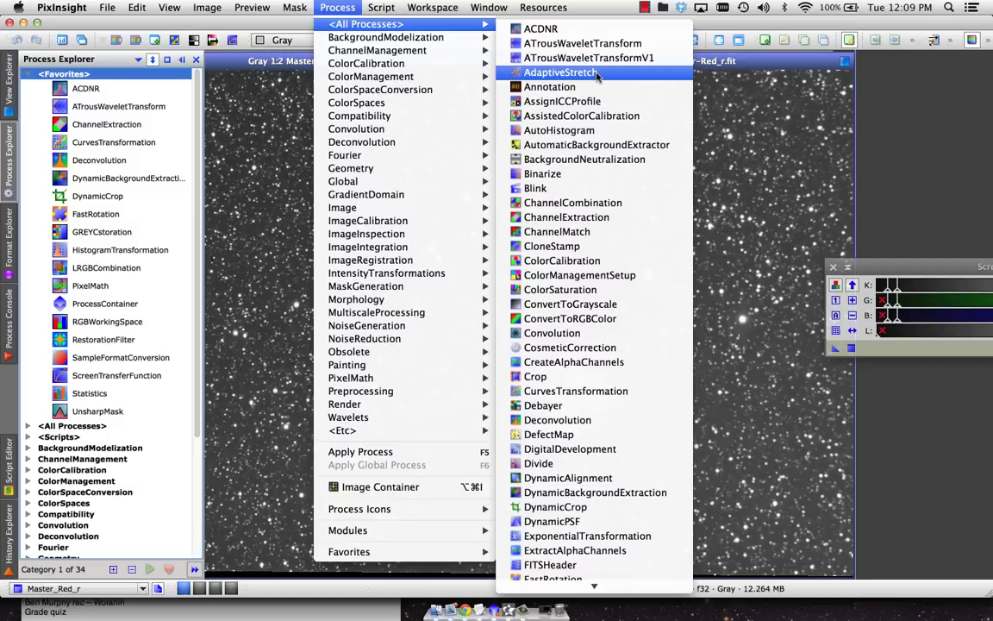
{"action": "key", "text": "l"}
{"action": "key", "text": "a"}
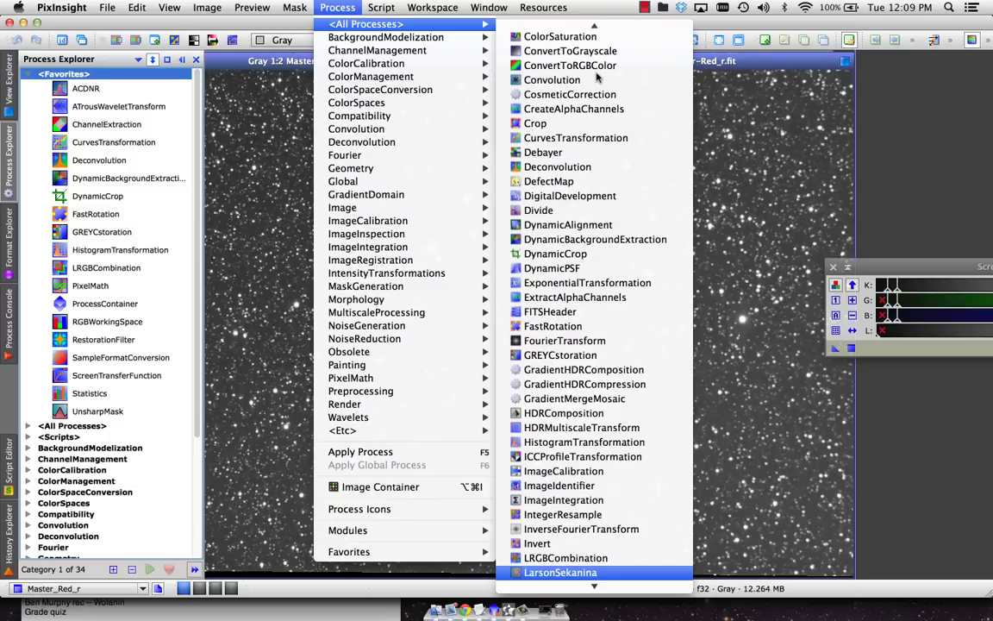
{"action": "key", "text": "Up"}
{"action": "key", "text": "Return"}
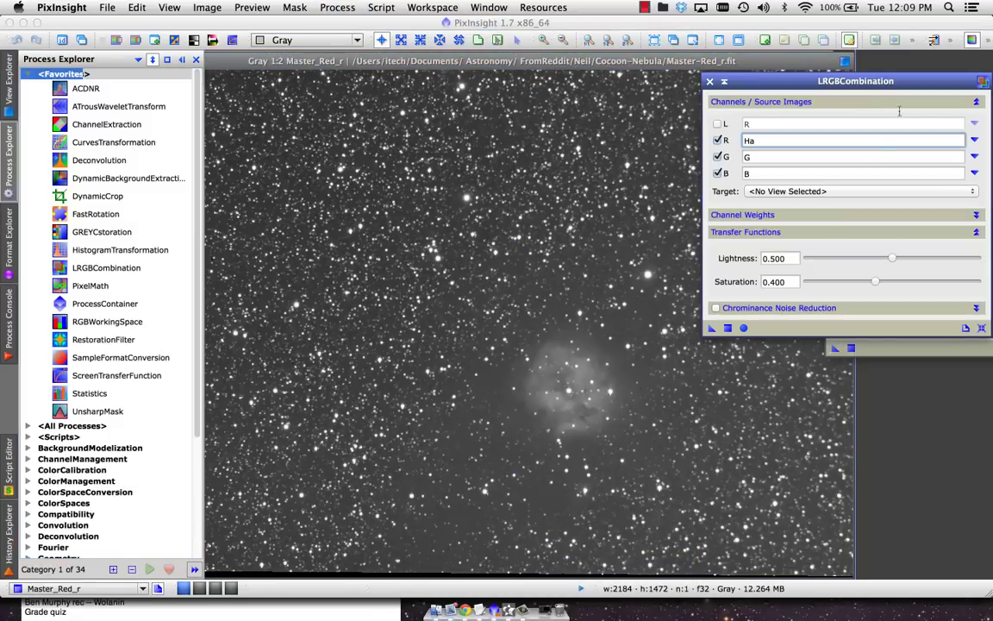
{"action": "left_click", "coordinate": [982, 328]}
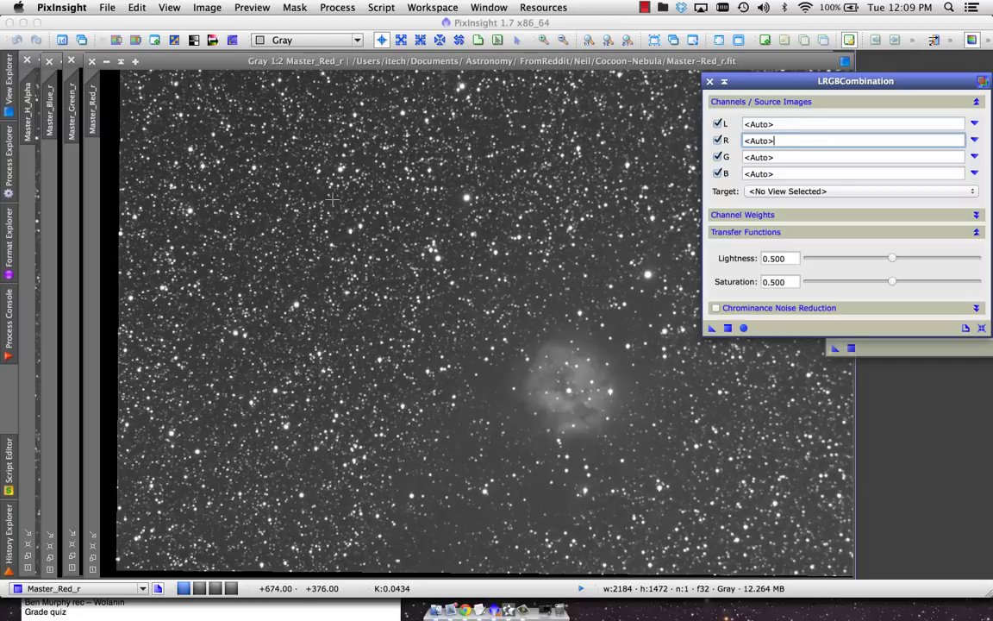
- Rename Master_Red_r, Master_Green_r, Master_Blue_r and Master_H_Alpha to Cr, Cg, Cb and Ch
{"action": "double_click", "coordinate": [95, 114]}
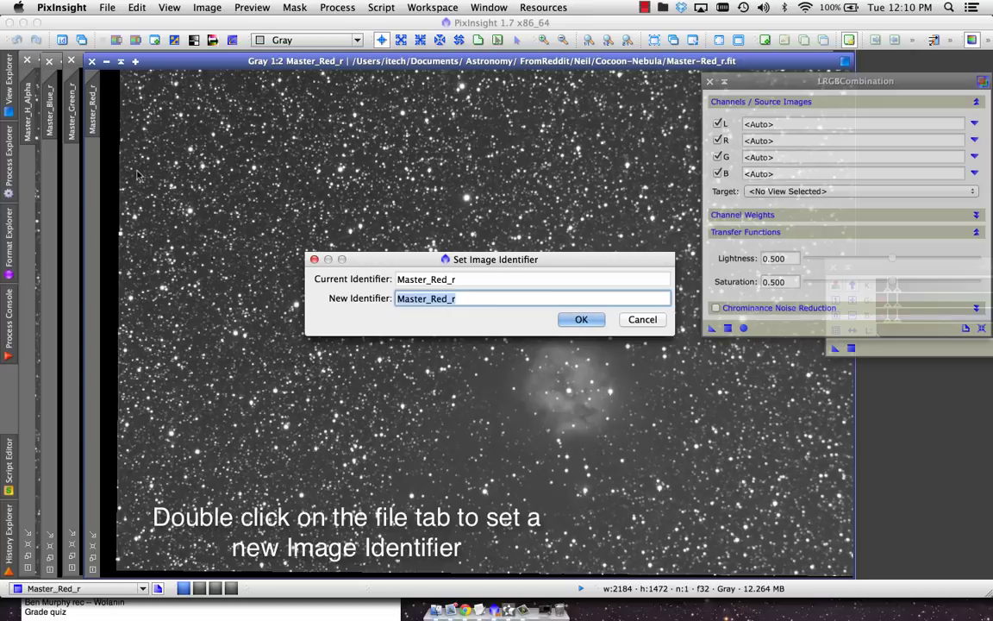
{"action": "type", "text": "Cr"}
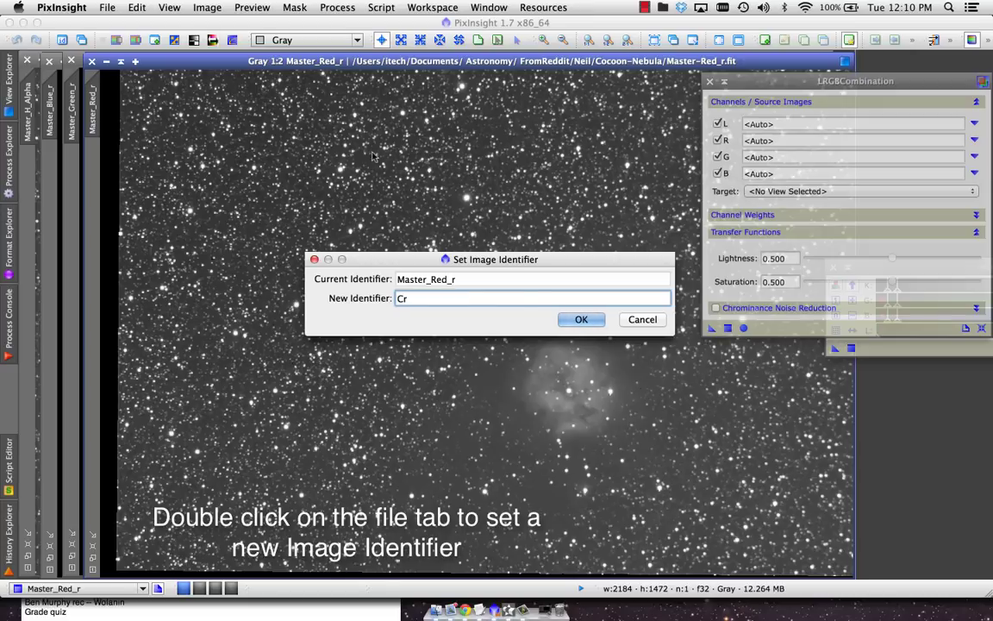
{"action": "left_click", "coordinate": [578, 319]}
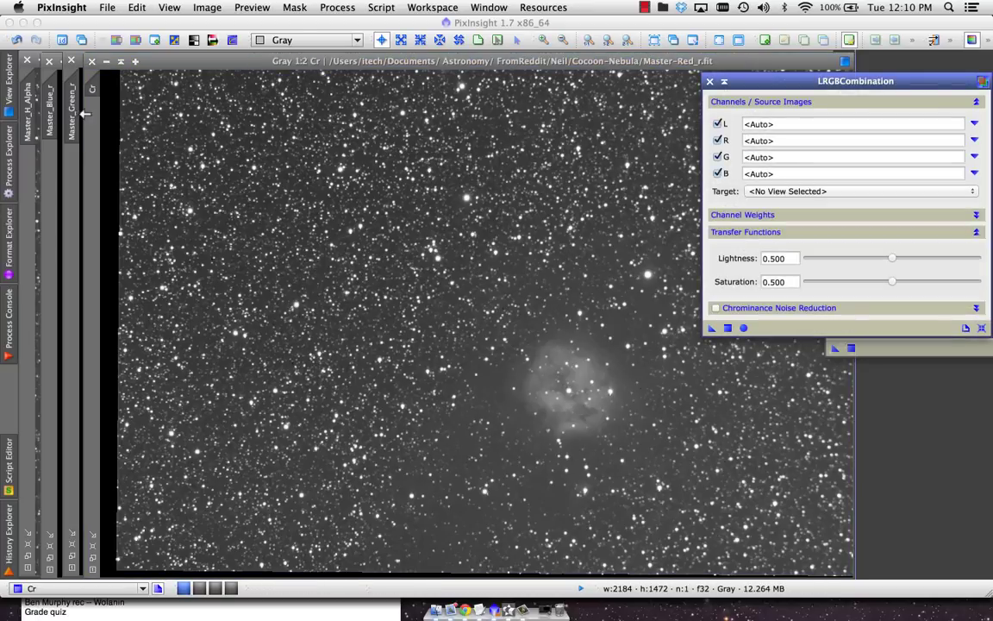
{"action": "double_click", "coordinate": [74, 115]}
{"action": "type", "text": "Cg"}
{"action": "key", "text": "Return"}
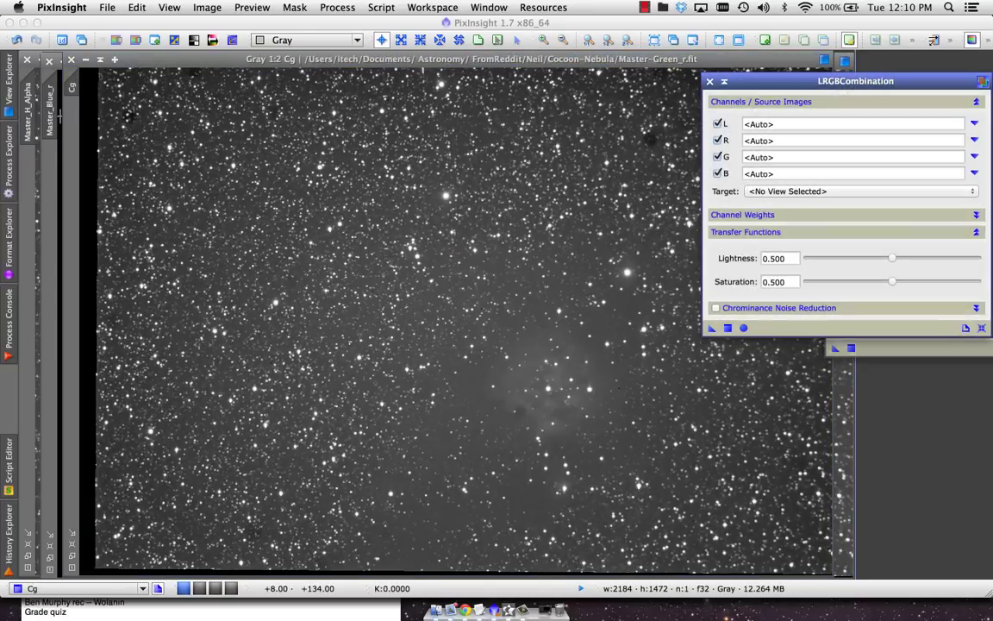
{"action": "double_click", "coordinate": [49, 112]}
{"action": "type", "text": "Cb"}
{"action": "key", "text": "Return"}
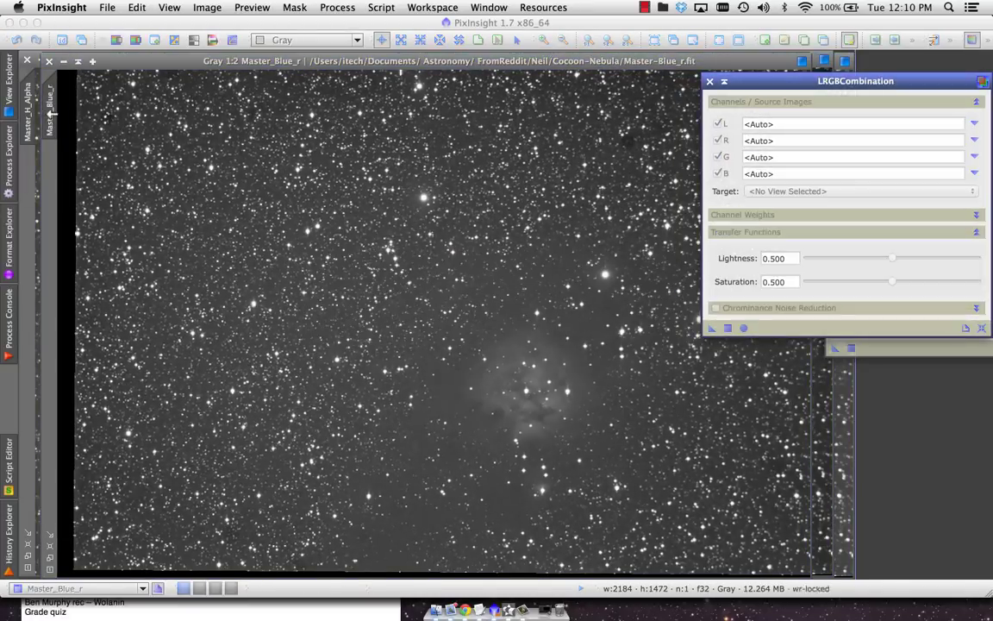
{"action": "double_click", "coordinate": [29, 107]}
{"action": "type", "text": "CH"}
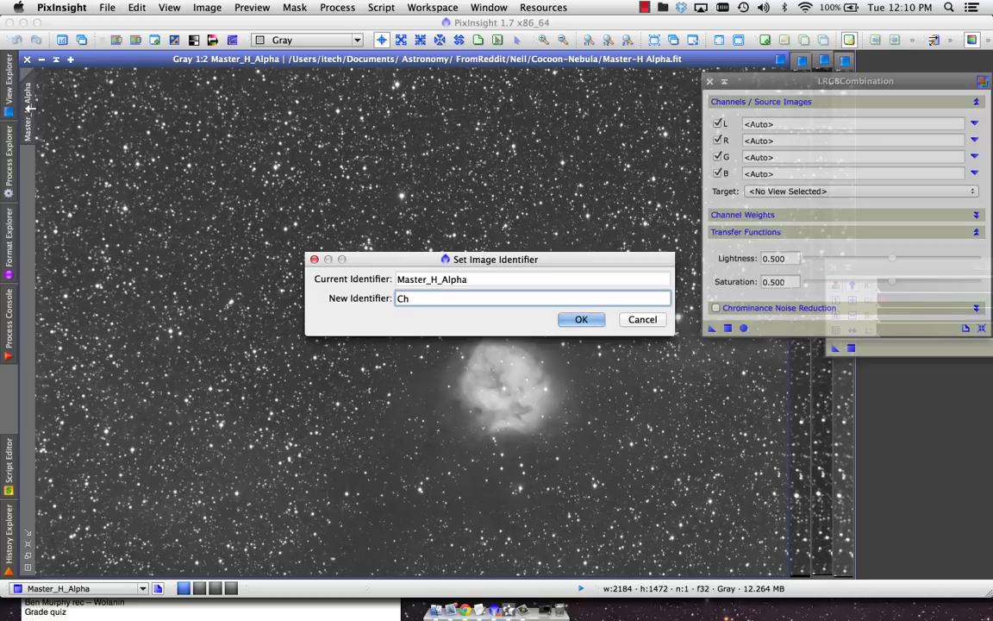
{"action": "key", "text": "Return"}
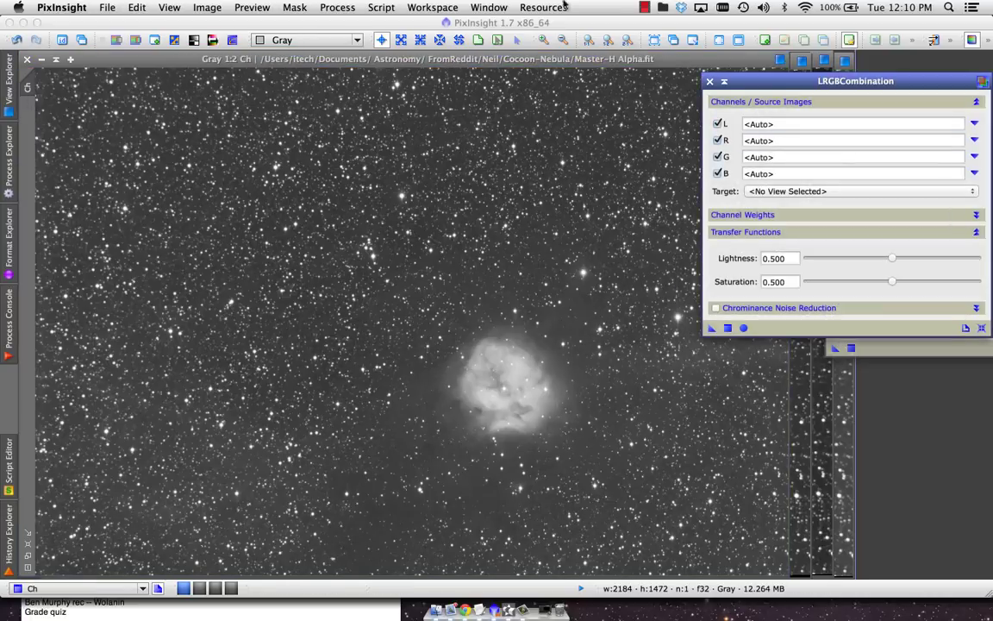
- Disable L, assign Cr, Cg, Cb to R, G, B in LRGBCombination, and apply to create Image23
{"action": "left_click", "coordinate": [718, 124]}
{"action": "left_click", "coordinate": [813, 138]}
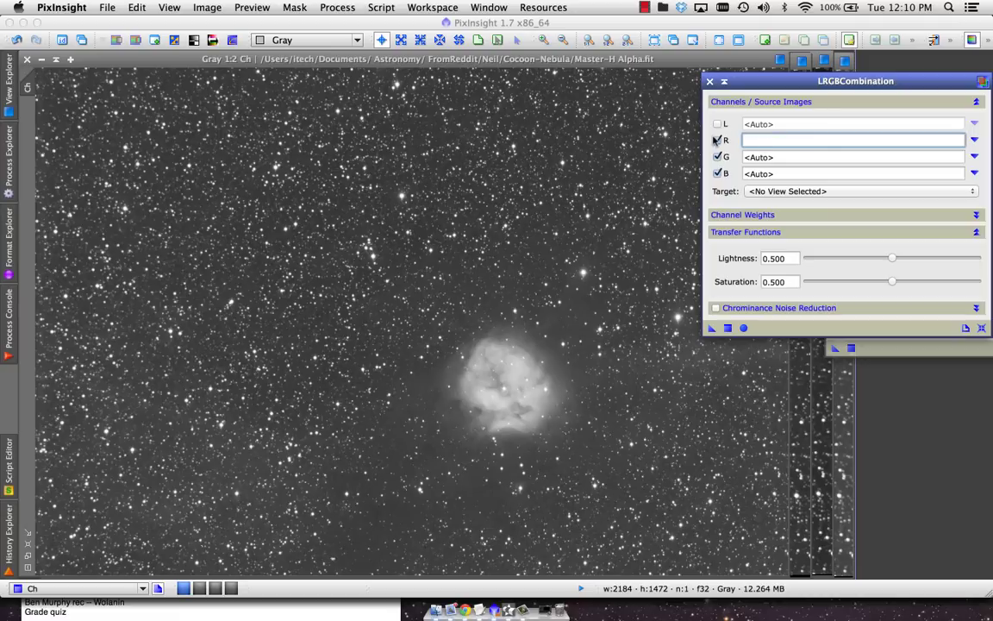
{"action": "type", "text": "Cr"}
{"action": "left_click", "coordinate": [780, 157]}
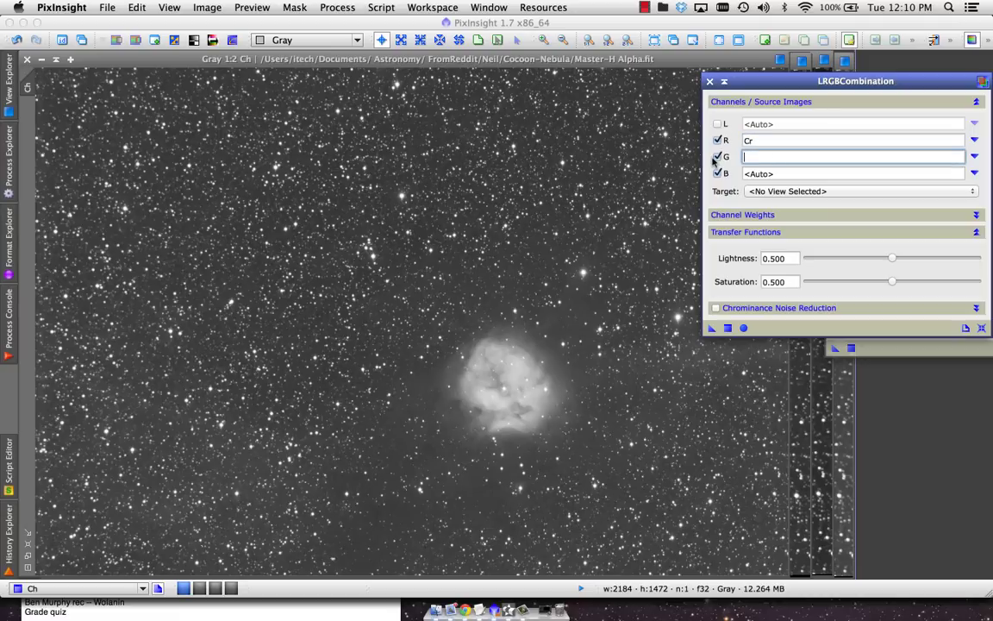
{"action": "type", "text": "Cg"}
{"action": "left_click", "coordinate": [768, 174]}
{"action": "type", "text": "C"}
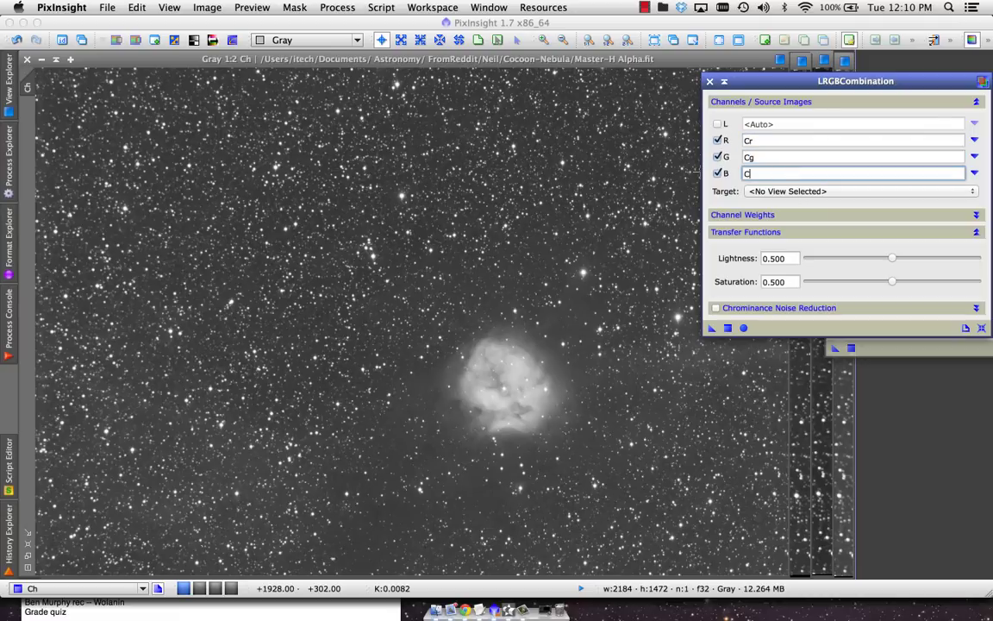
{"action": "type", "text": "b"}
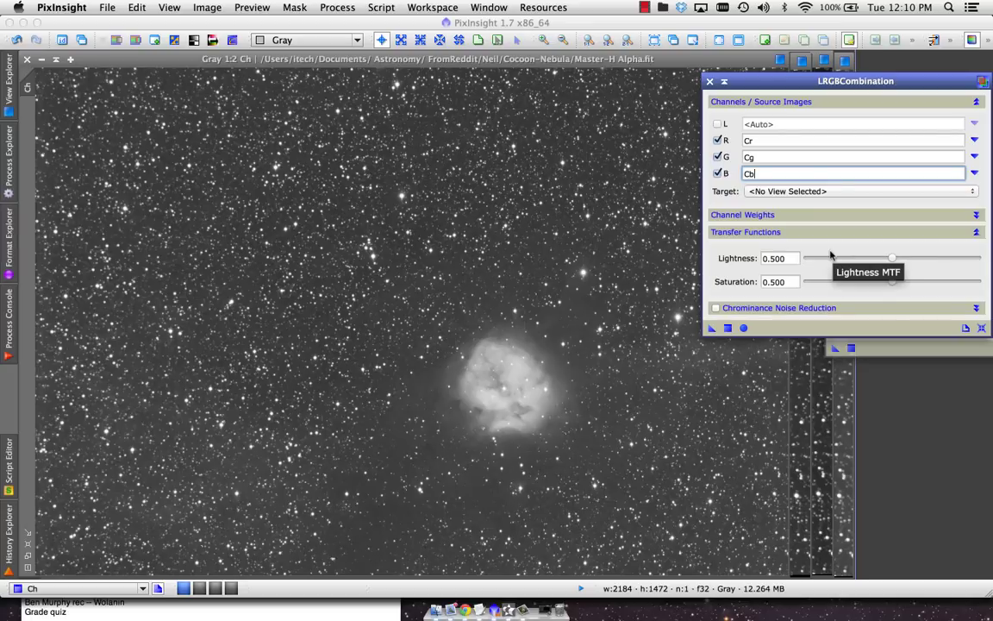
{"action": "left_click", "coordinate": [744, 328]}
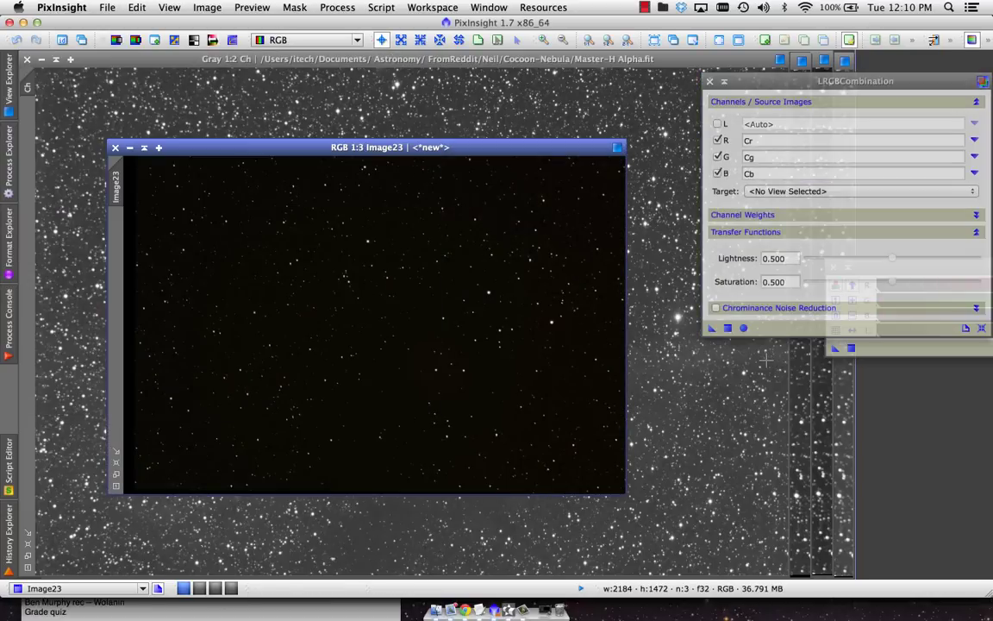
- Collapse the Cb, Cg and Cr windows, stacking them aside, and enlarge the Ch window
{"action": "left_click_drag", "start_coordinate": [99, 60], "coordinate": [259, 140]}
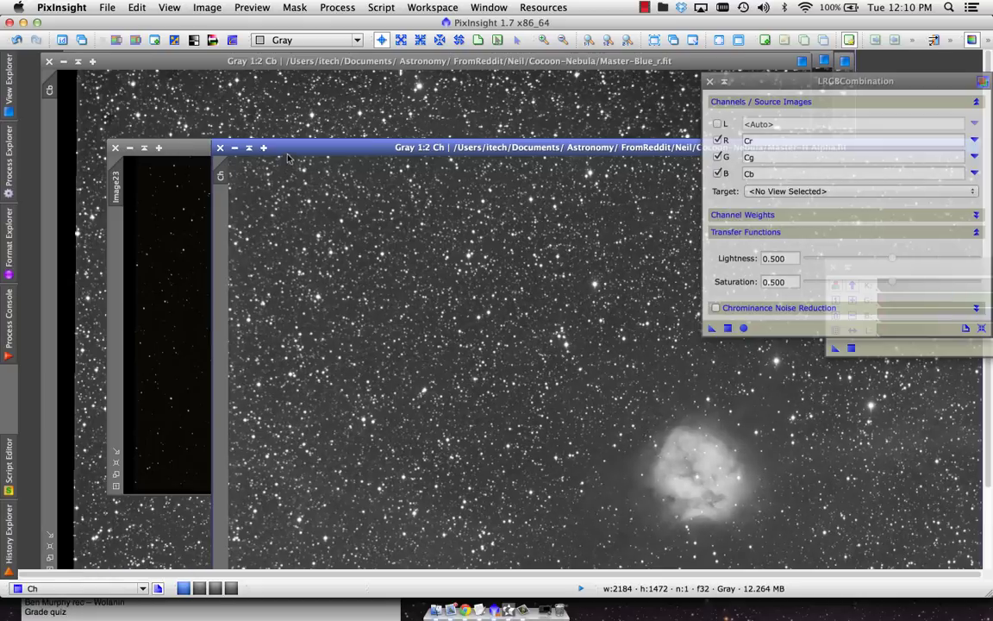
{"action": "left_click", "coordinate": [77, 61]}
{"action": "left_click", "coordinate": [164, 57]}
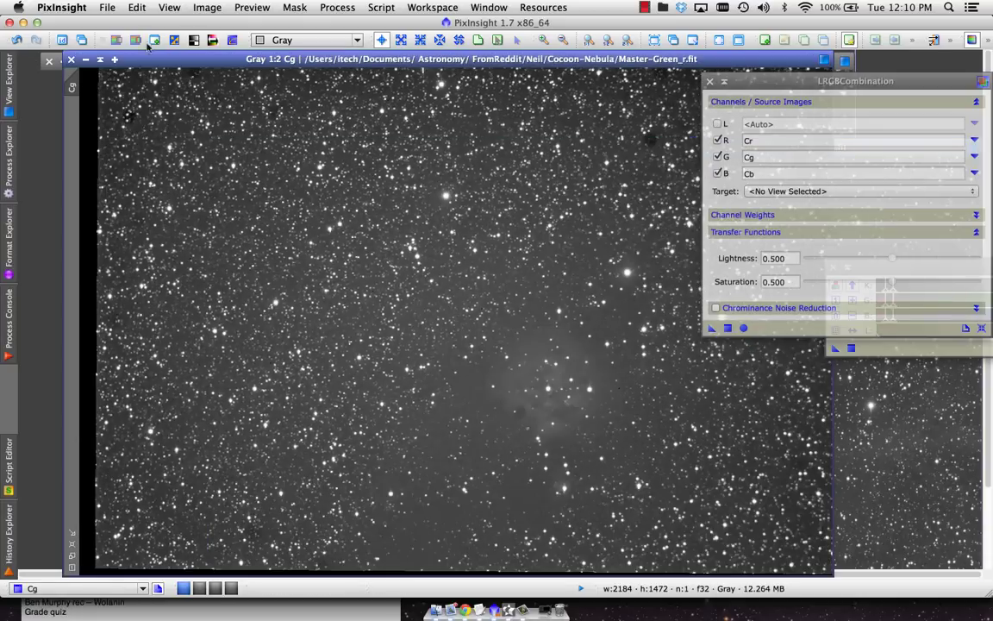
{"action": "left_click", "coordinate": [100, 59]}
{"action": "left_click_drag", "start_coordinate": [163, 62], "coordinate": [144, 82]}
{"action": "left_click", "coordinate": [259, 110]}
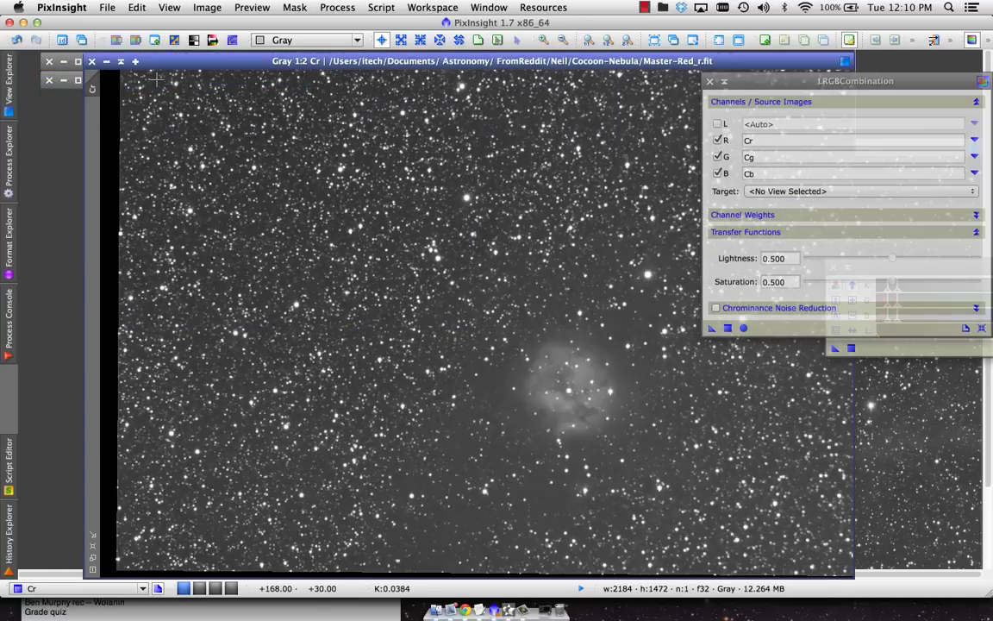
{"action": "left_click", "coordinate": [107, 61]}
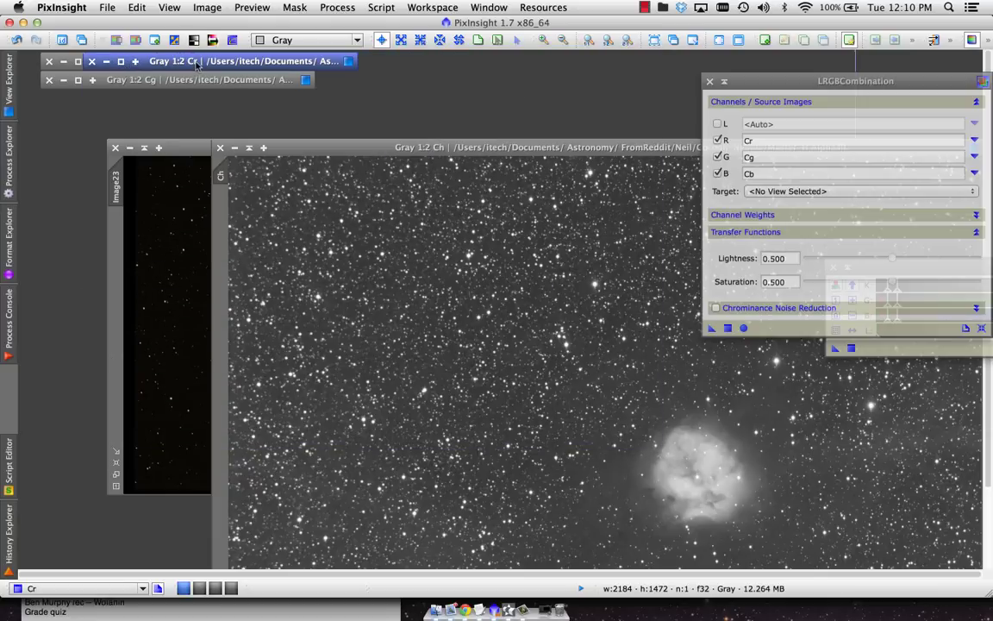
{"action": "left_click_drag", "start_coordinate": [197, 66], "coordinate": [196, 100]}
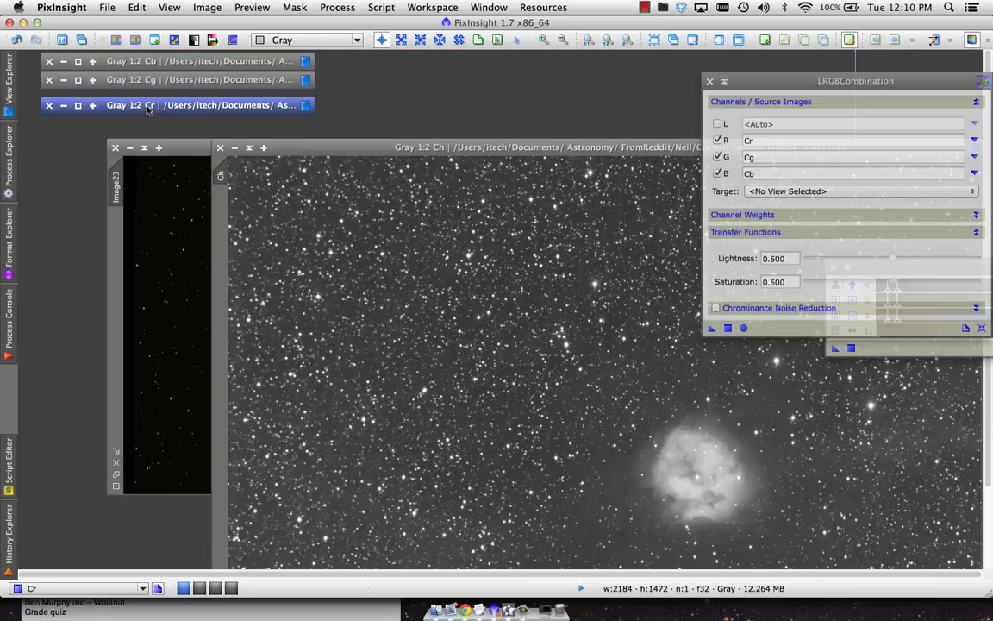
{"action": "double_click", "coordinate": [301, 149]}
- Rename the new colour image Image23 to Crgb
{"action": "left_click", "coordinate": [142, 258]}
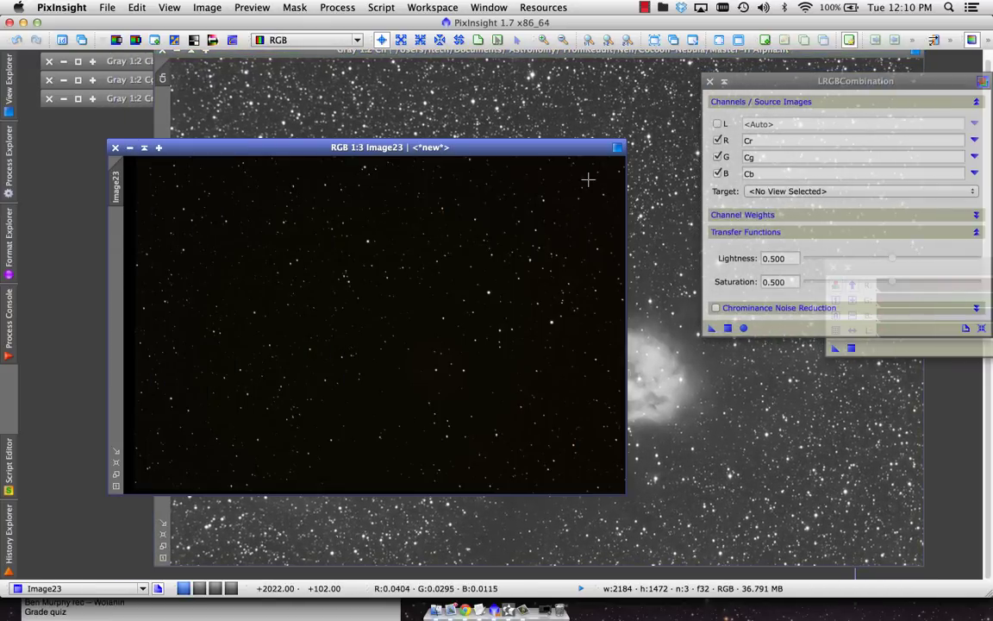
{"action": "double_click", "coordinate": [116, 177]}
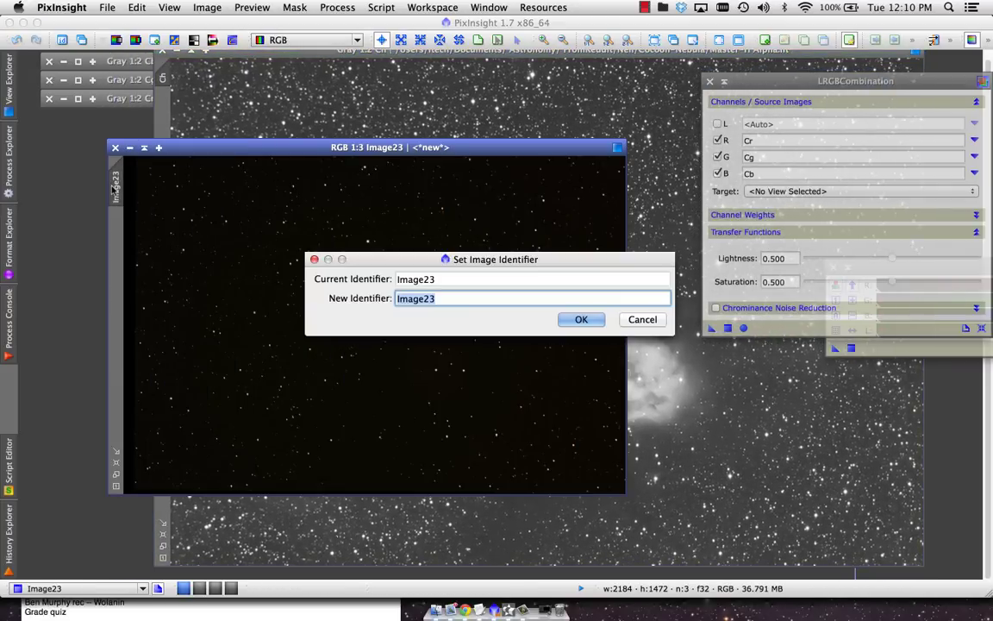
{"action": "type", "text": "Crgb"}
{"action": "key", "text": "Return"}
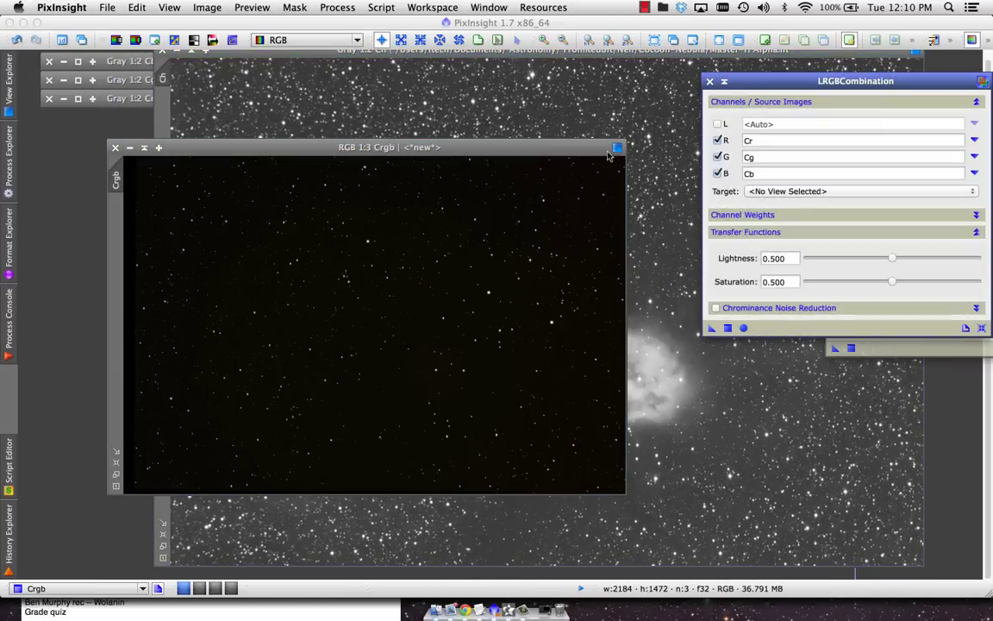
- Close LRGBCombination, auto-stretch the Crgb display, and enlarge its window
{"action": "left_click_drag", "start_coordinate": [371, 147], "coordinate": [320, 136]}
{"action": "left_click", "coordinate": [711, 81]}
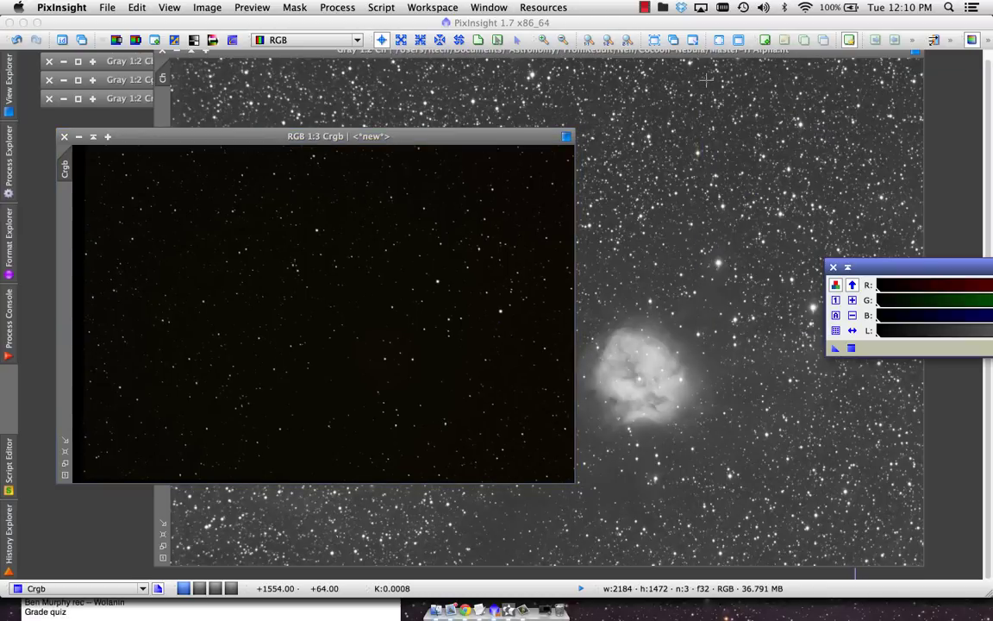
{"action": "left_click_drag", "start_coordinate": [597, 53], "coordinate": [549, 63]}
{"action": "left_click", "coordinate": [76, 243]}
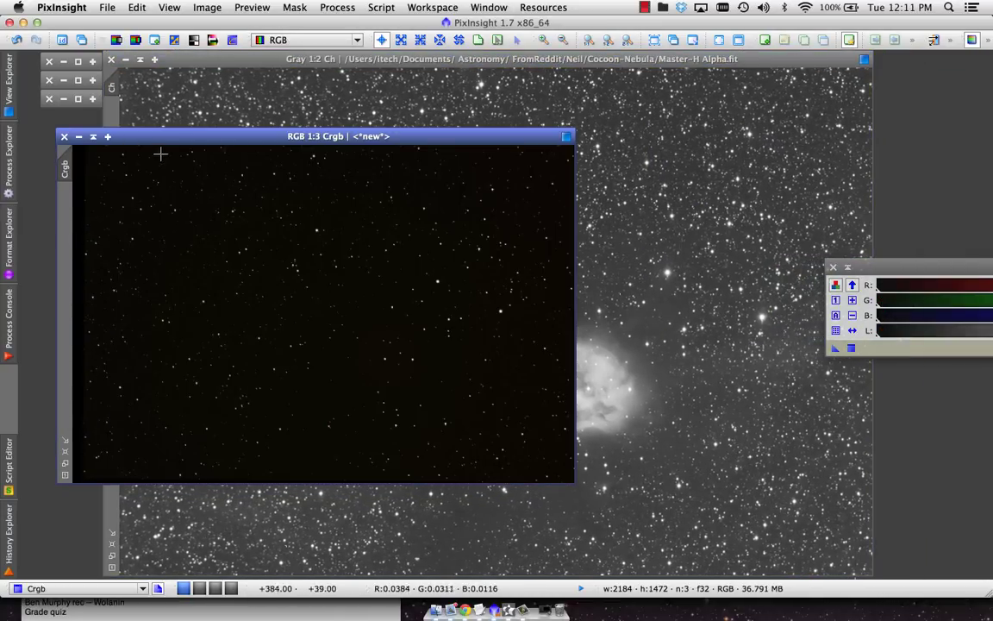
{"action": "left_click_drag", "start_coordinate": [174, 139], "coordinate": [230, 82]}
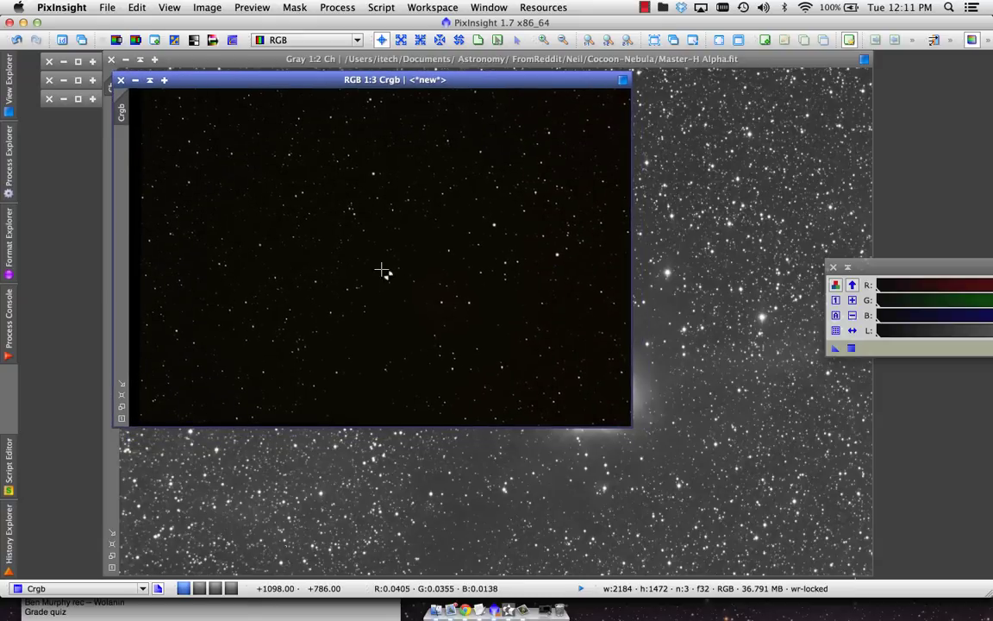
{"action": "key", "text": "super+a"}
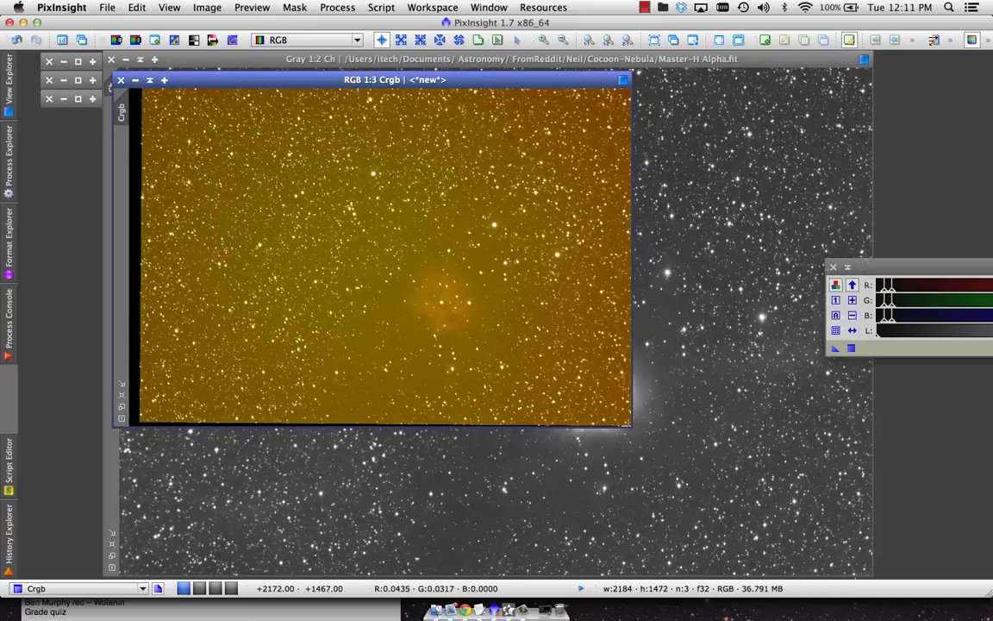
{"action": "left_click_drag", "start_coordinate": [630, 424], "coordinate": [857, 559]}
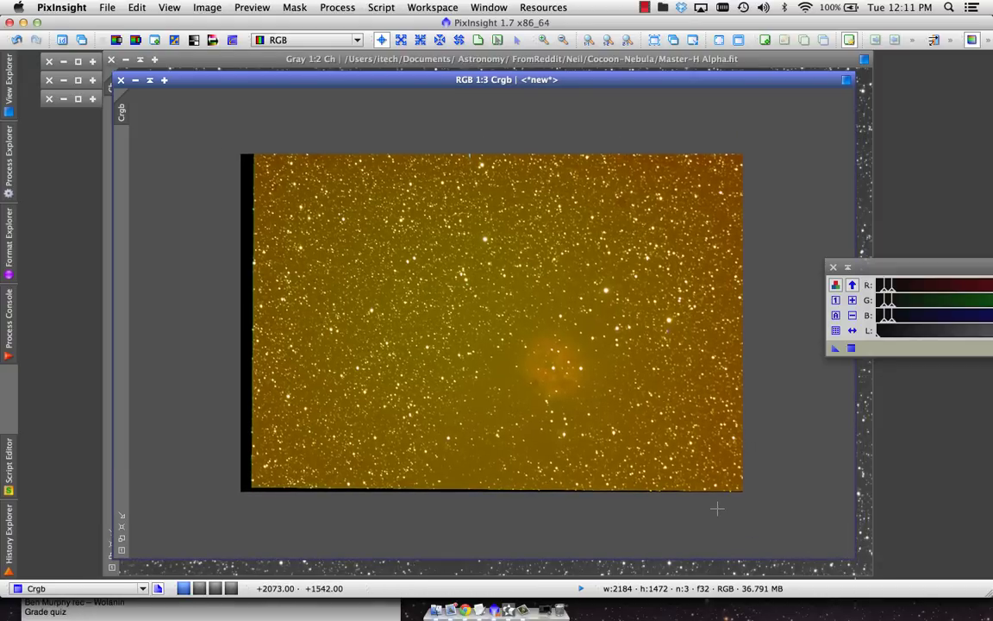
- Unlink the RGB channels in ScreenTransferFunction for a neutral-colour stretch of Crgb
{"action": "left_click_drag", "start_coordinate": [942, 268], "coordinate": [670, 121]}
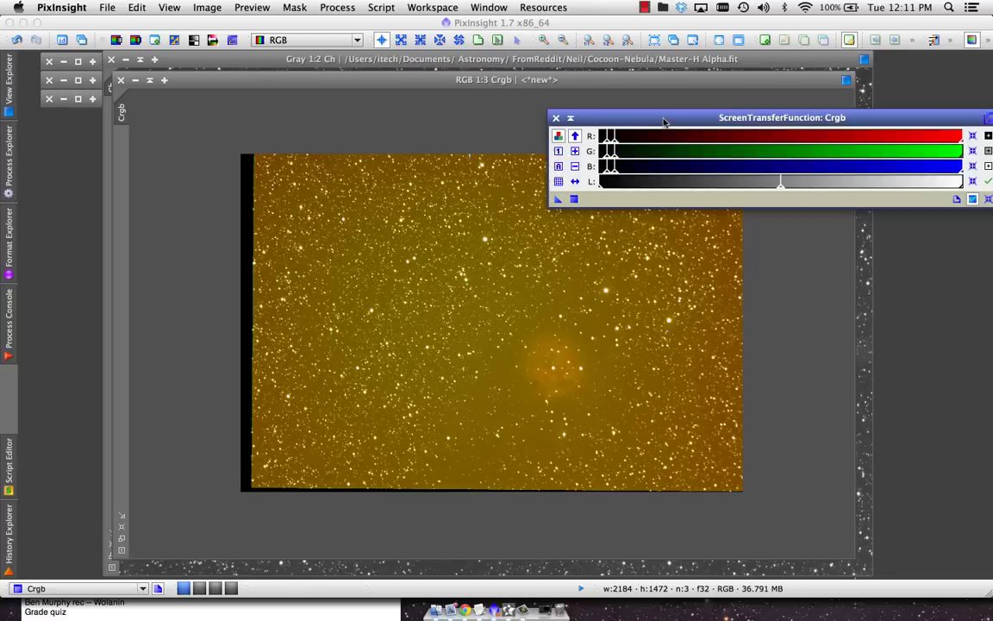
{"action": "left_click", "coordinate": [560, 167]}
{"action": "left_click_drag", "start_coordinate": [619, 119], "coordinate": [846, 118]}
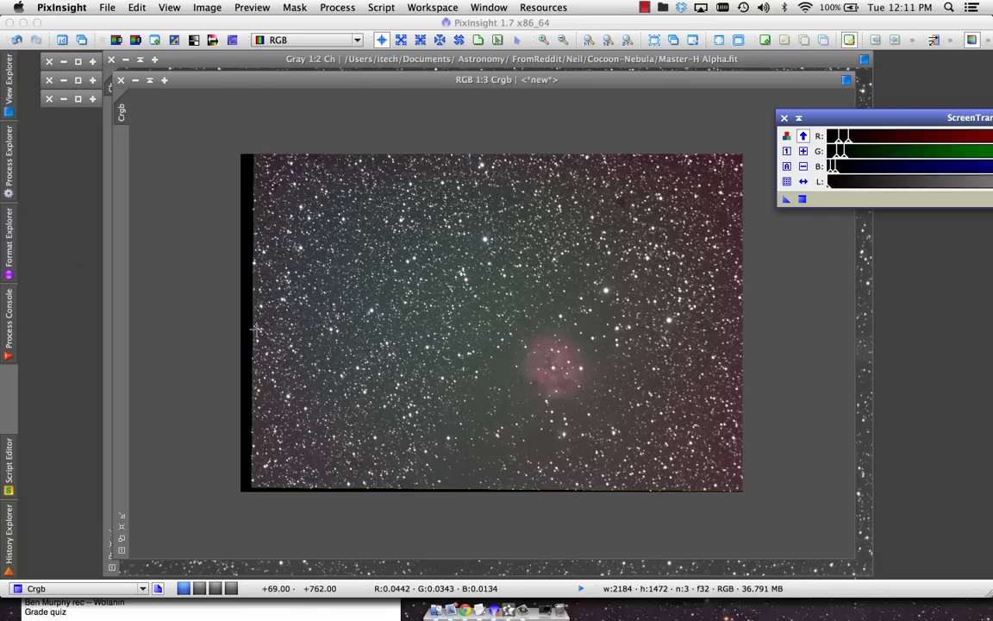
- Open DynamicCrop and drag the left, bottom, right and top crop edges inward past the dark borders
{"action": "left_click", "coordinate": [337, 7]}
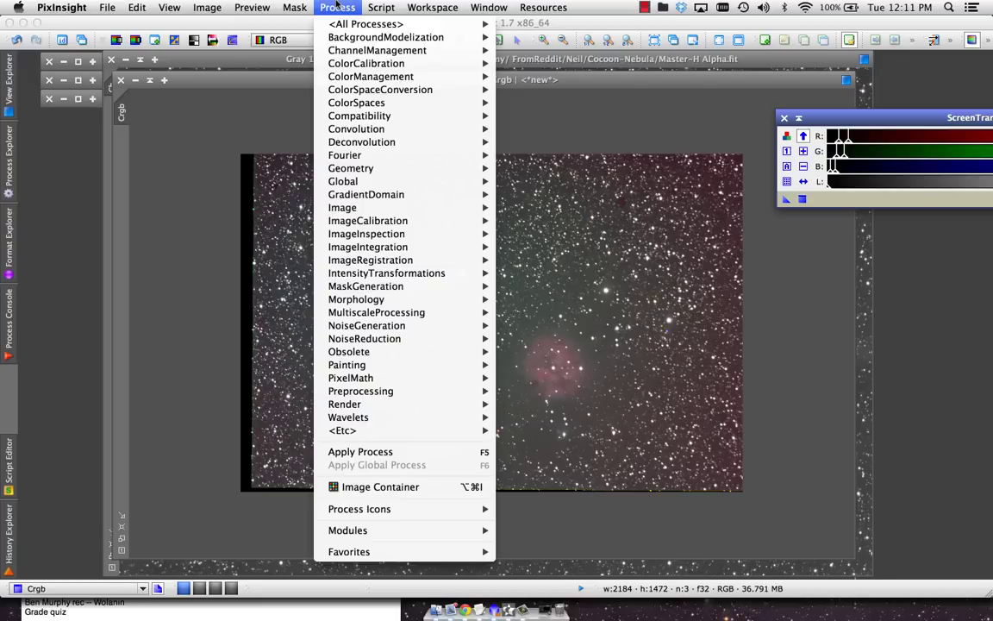
{"action": "mouse_move", "coordinate": [353, 22]}
{"action": "key", "text": "d"}
{"action": "key", "text": "Down"}
{"action": "key", "text": "Down"}
{"action": "key", "text": "Down"}
{"action": "key", "text": "Down"}
{"action": "key", "text": "Down"}
{"action": "key", "text": "Down"}
{"action": "key", "text": "Down"}
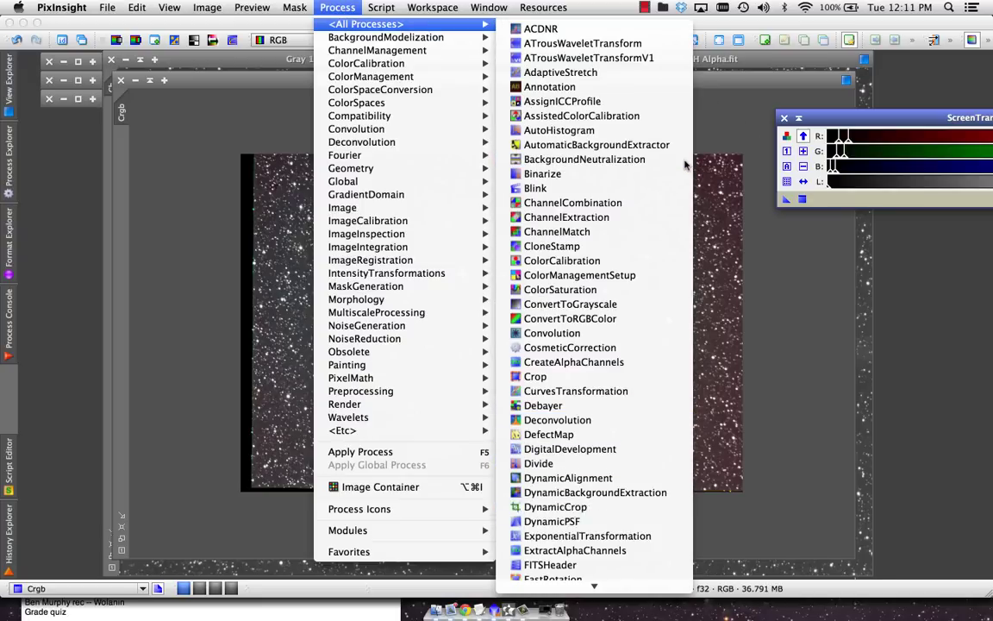
{"action": "key", "text": "Return"}
{"action": "left_click", "coordinate": [919, 386]}
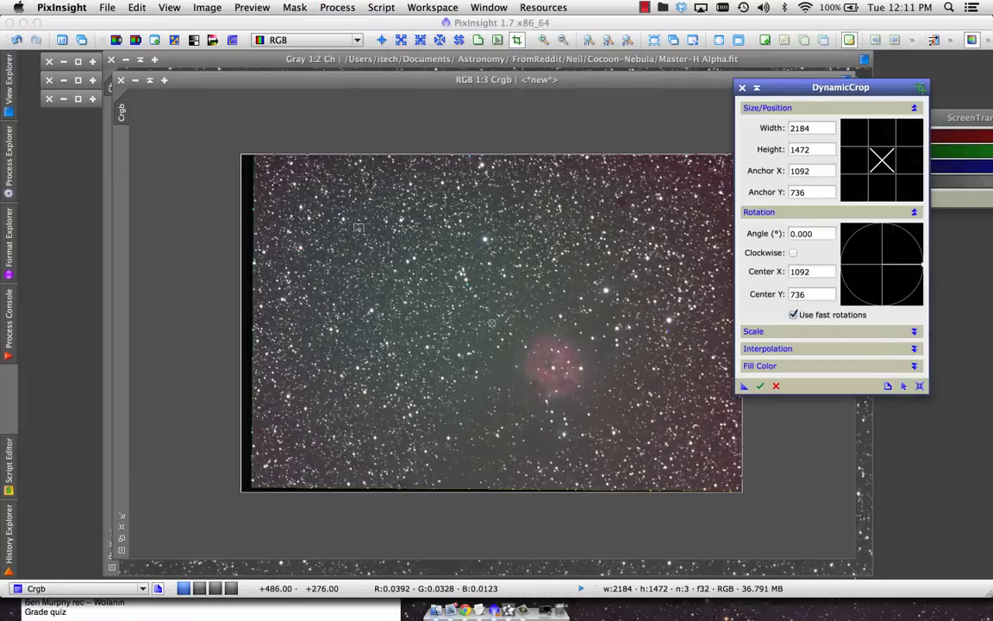
{"action": "left_click_drag", "start_coordinate": [243, 492], "coordinate": [259, 478]}
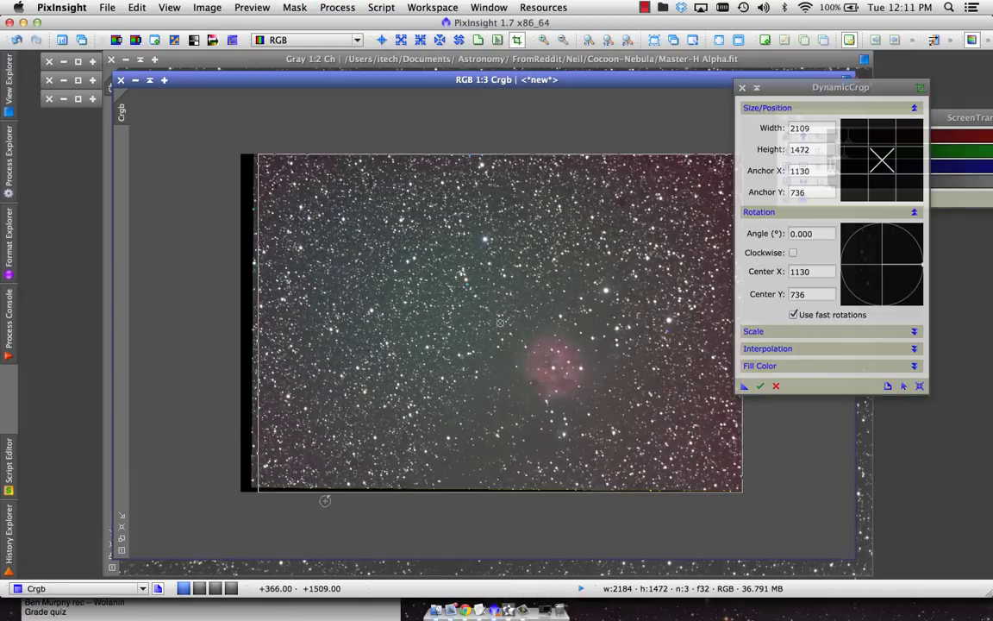
{"action": "left_click_drag", "start_coordinate": [325, 494], "coordinate": [324, 487]}
{"action": "left_click_drag", "start_coordinate": [745, 439], "coordinate": [742, 439]}
{"action": "left_click_drag", "start_coordinate": [577, 155], "coordinate": [577, 157]}
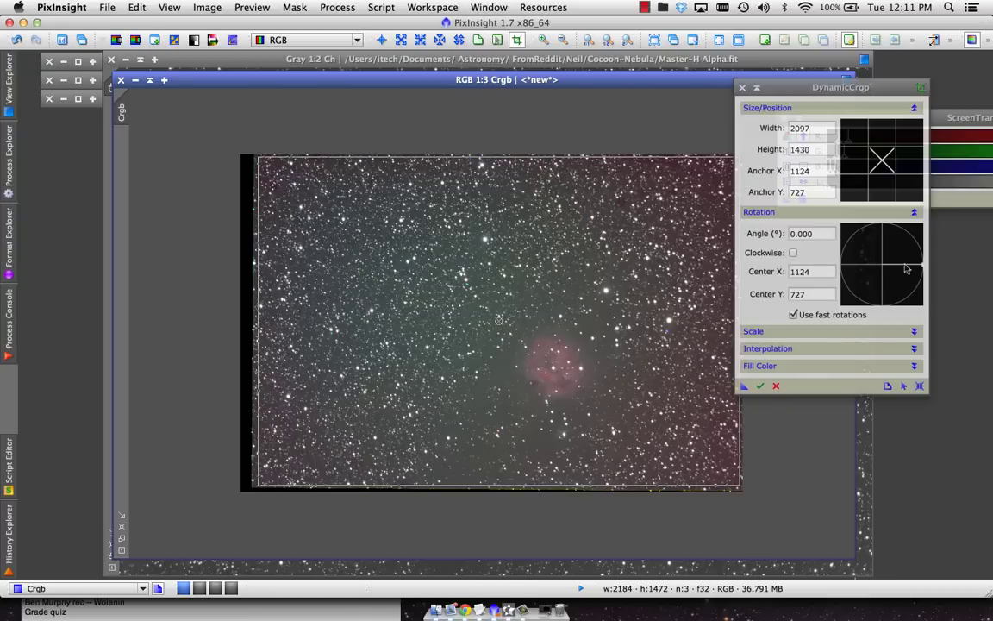
- Save the crop as process icon Process02 and execute it, cropping Crgb to 2097×1430
{"action": "left_click", "coordinate": [745, 386]}
{"action": "left_click_drag", "start_coordinate": [983, 436], "coordinate": [899, 420]}
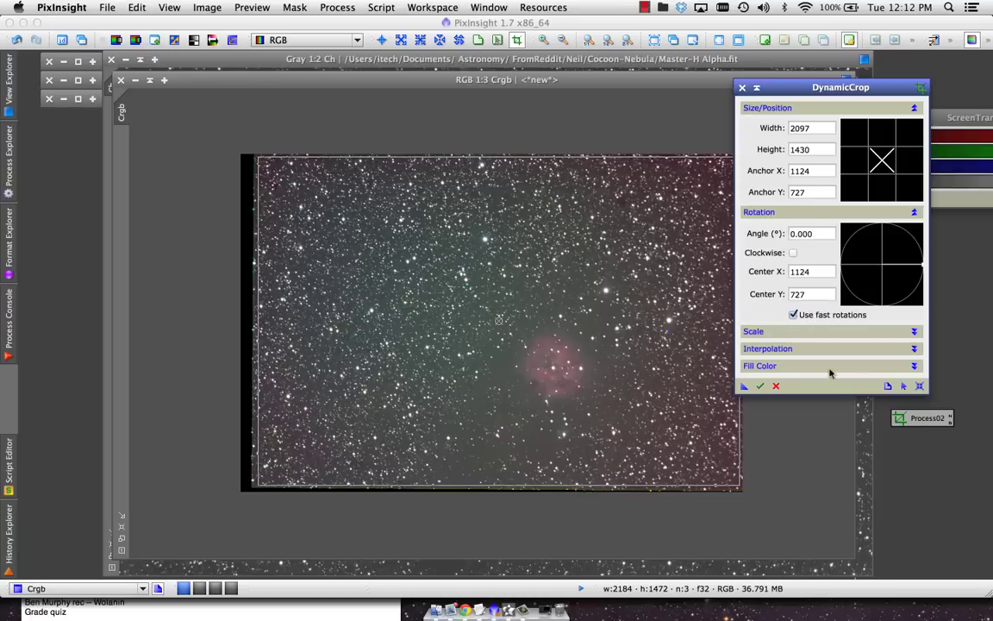
{"action": "left_click", "coordinate": [760, 387]}
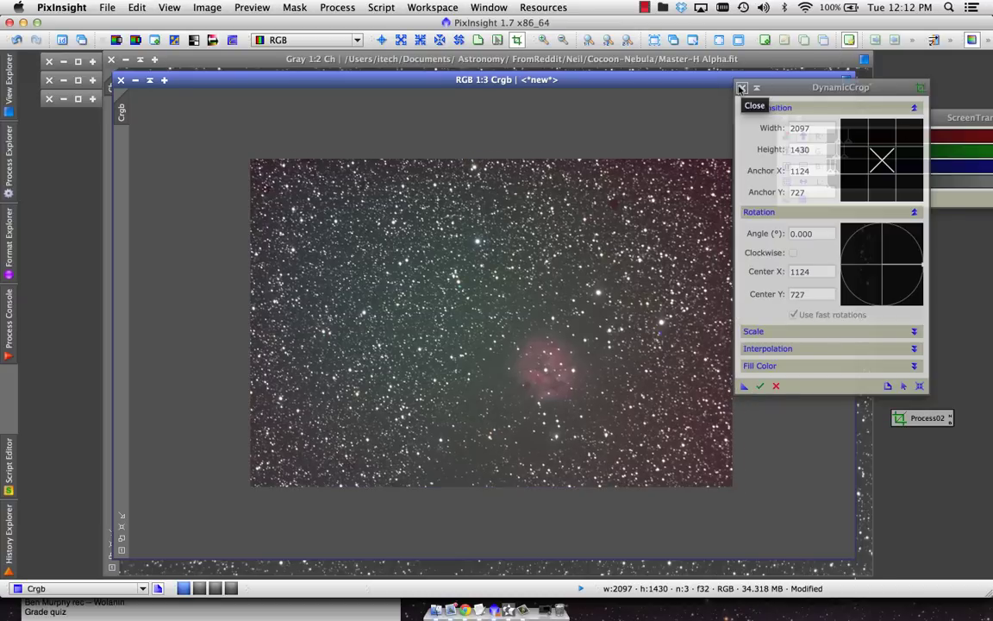
{"action": "left_click", "coordinate": [741, 88]}
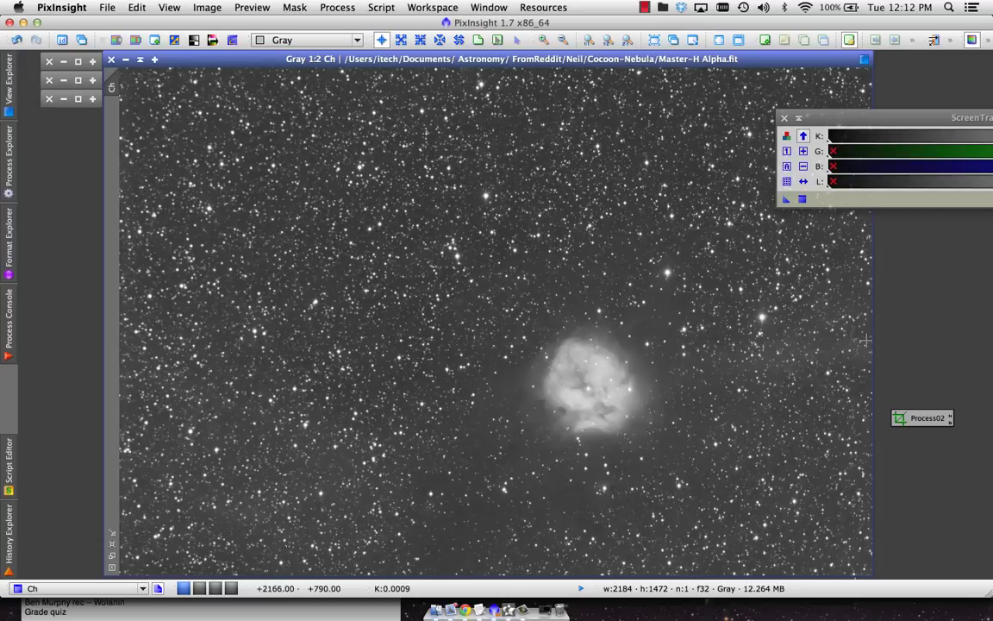
- Drop the Process02 crop onto the Ch image and resize and reposition its window
{"action": "left_click", "coordinate": [864, 345]}
{"action": "left_click_drag", "start_coordinate": [921, 419], "coordinate": [612, 314]}
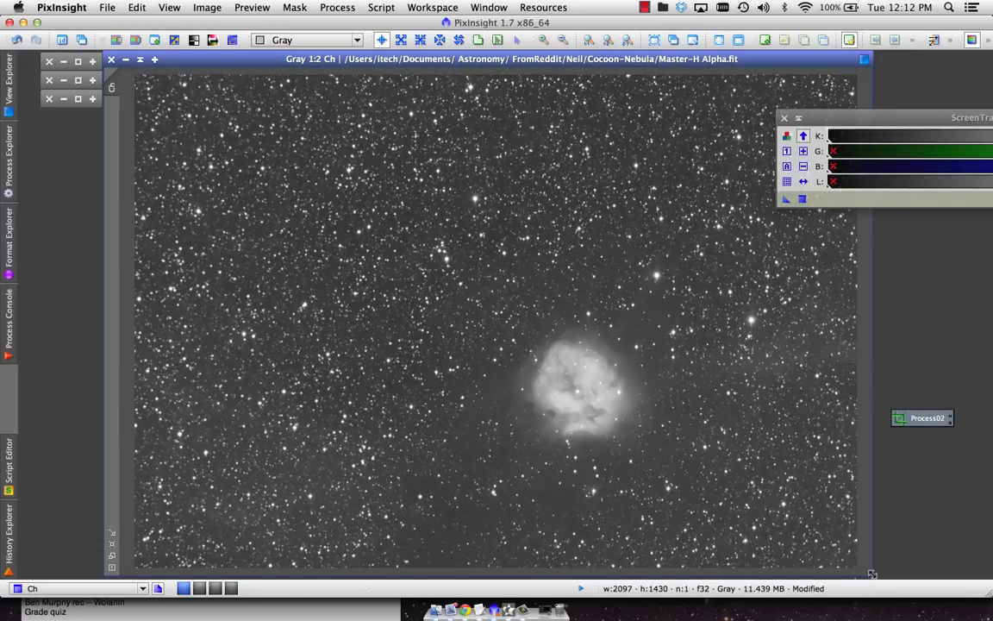
{"action": "left_click_drag", "start_coordinate": [873, 573], "coordinate": [678, 429]}
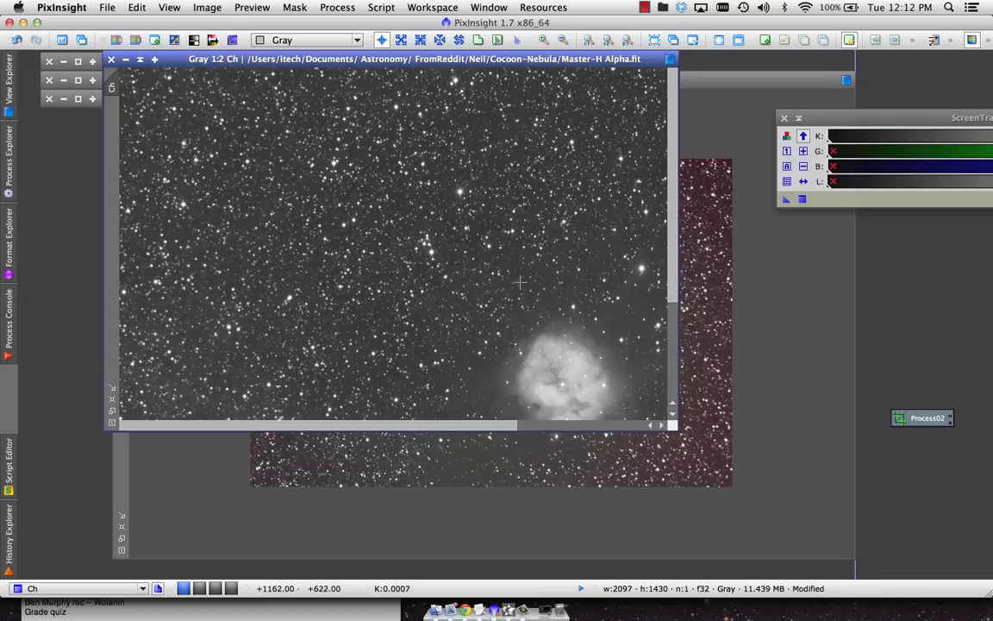
{"action": "scroll", "coordinate": [532, 337], "scroll_direction": "down", "scroll_amount": 5}
{"action": "scroll", "coordinate": [532, 338], "scroll_direction": "right", "scroll_amount": 6}
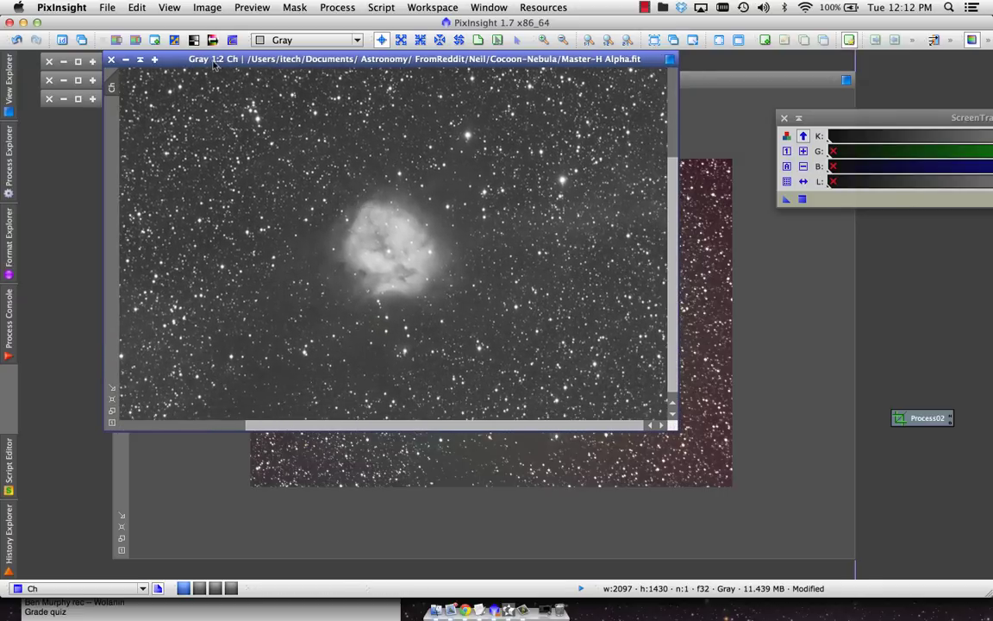
{"action": "left_click_drag", "start_coordinate": [213, 66], "coordinate": [264, 66]}
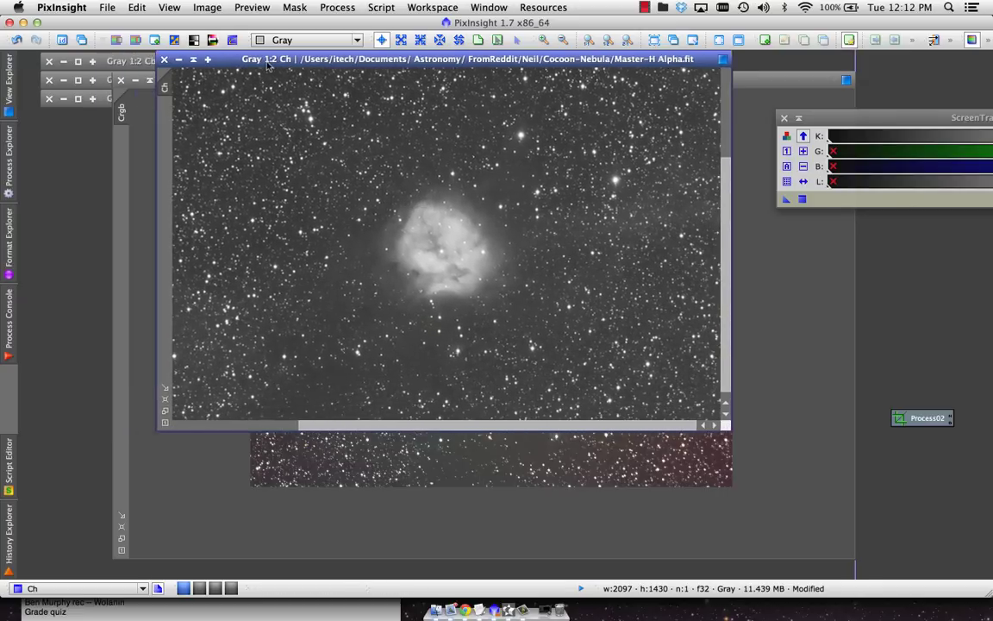
{"action": "left_click", "coordinate": [122, 112]}
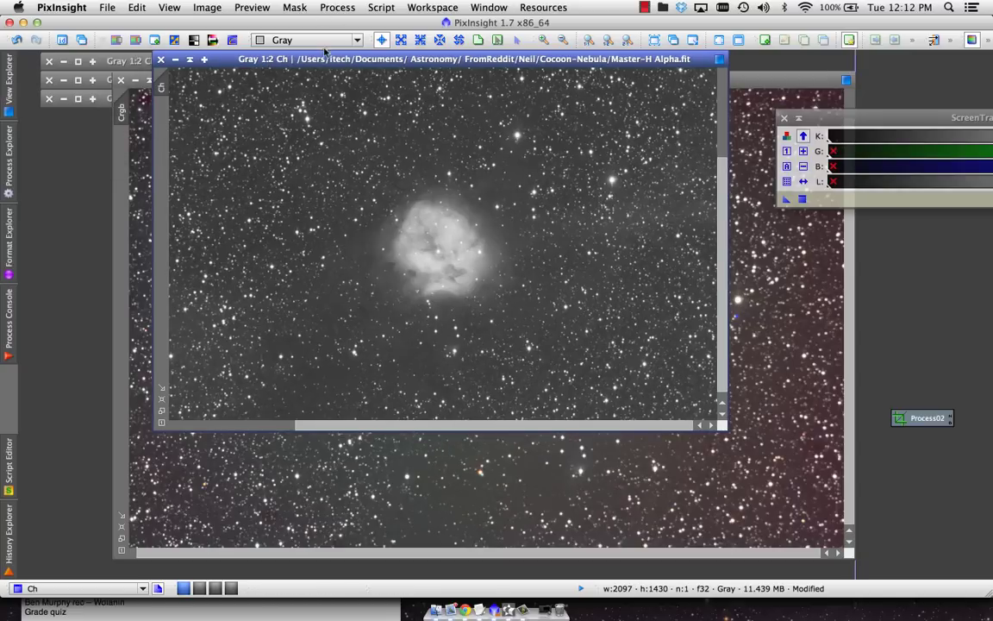
{"action": "left_click_drag", "start_coordinate": [329, 61], "coordinate": [257, 125]}
- Rearrange the Cr, Crgb and Ch windows and zoom the Crgb view to 1:3
{"action": "left_click", "coordinate": [77, 99]}
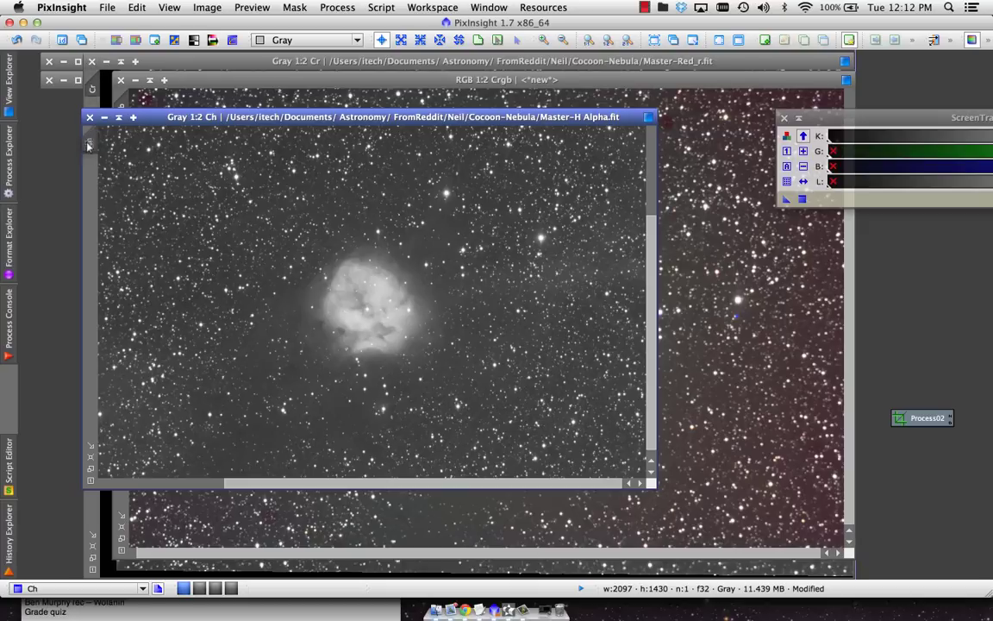
{"action": "left_click", "coordinate": [122, 62]}
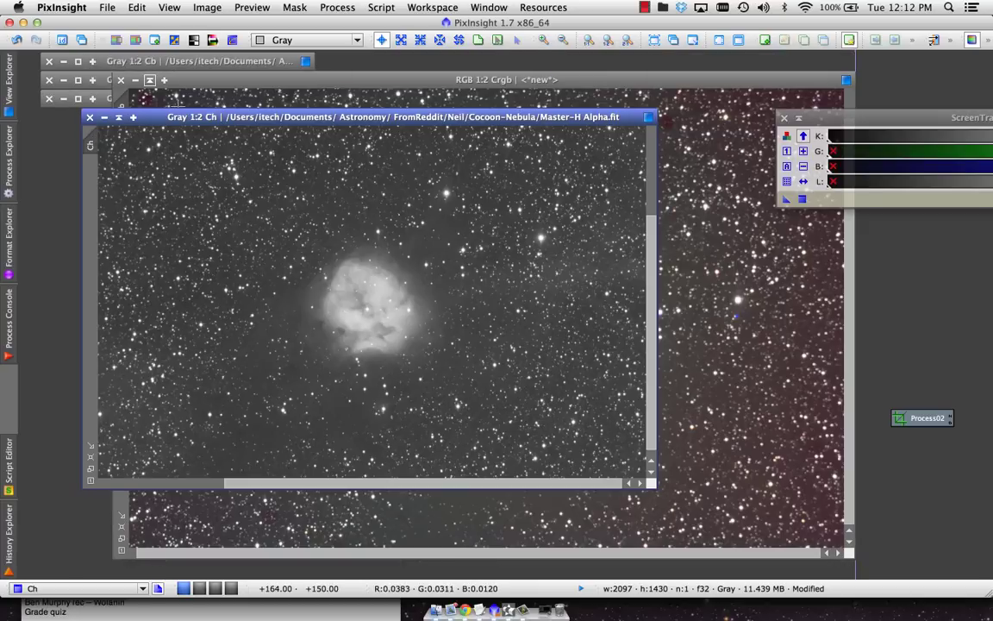
{"action": "left_click", "coordinate": [434, 81]}
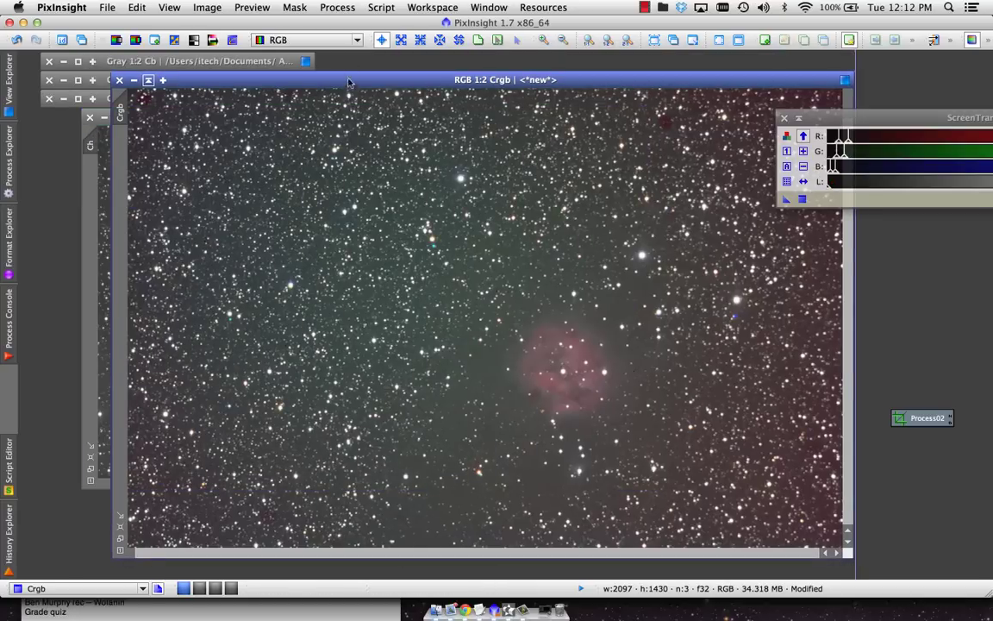
{"action": "left_click_drag", "start_coordinate": [347, 84], "coordinate": [427, 81]}
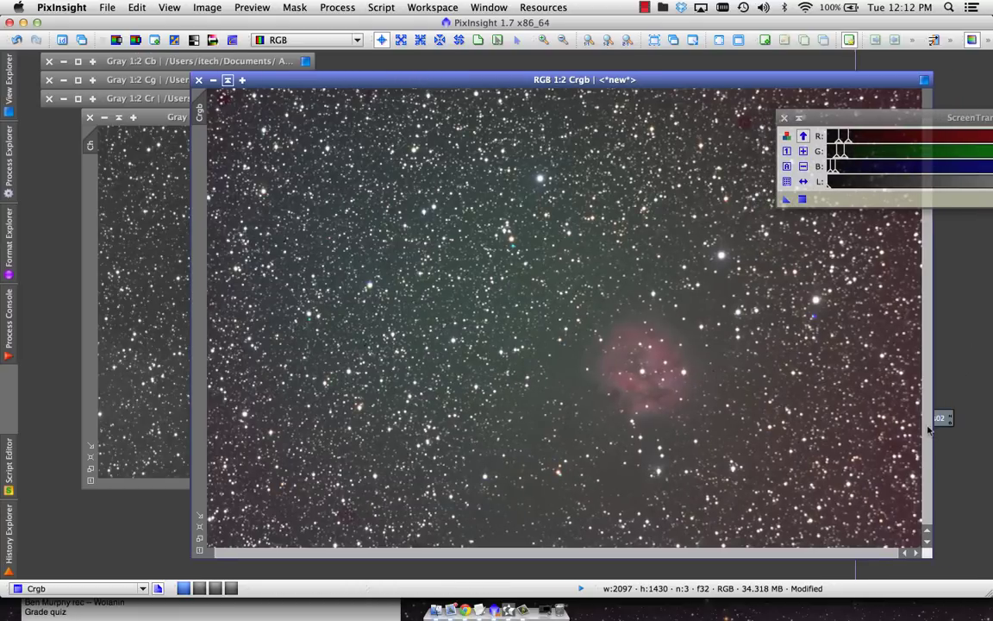
{"action": "left_click_drag", "start_coordinate": [941, 421], "coordinate": [988, 76]}
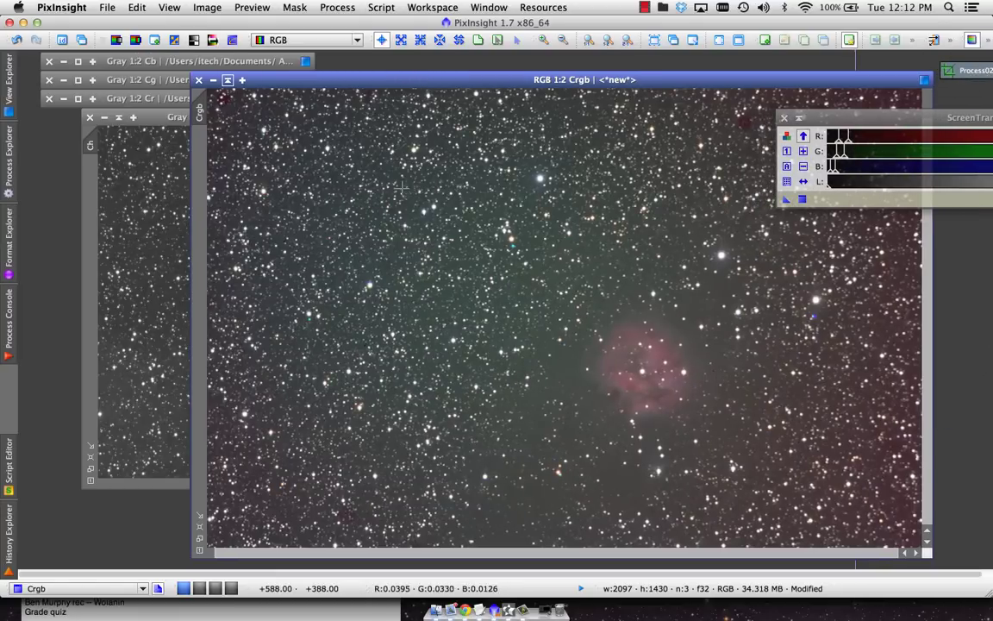
{"action": "left_click_drag", "start_coordinate": [143, 116], "coordinate": [121, 103]}
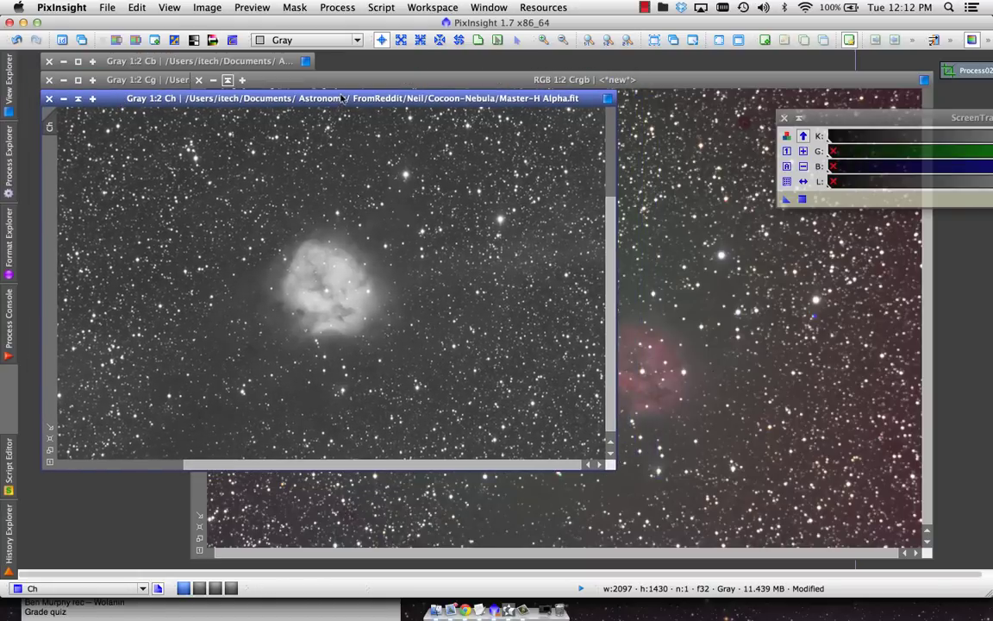
{"action": "left_click_drag", "start_coordinate": [309, 96], "coordinate": [251, 57]}
{"action": "left_click", "coordinate": [640, 360]}
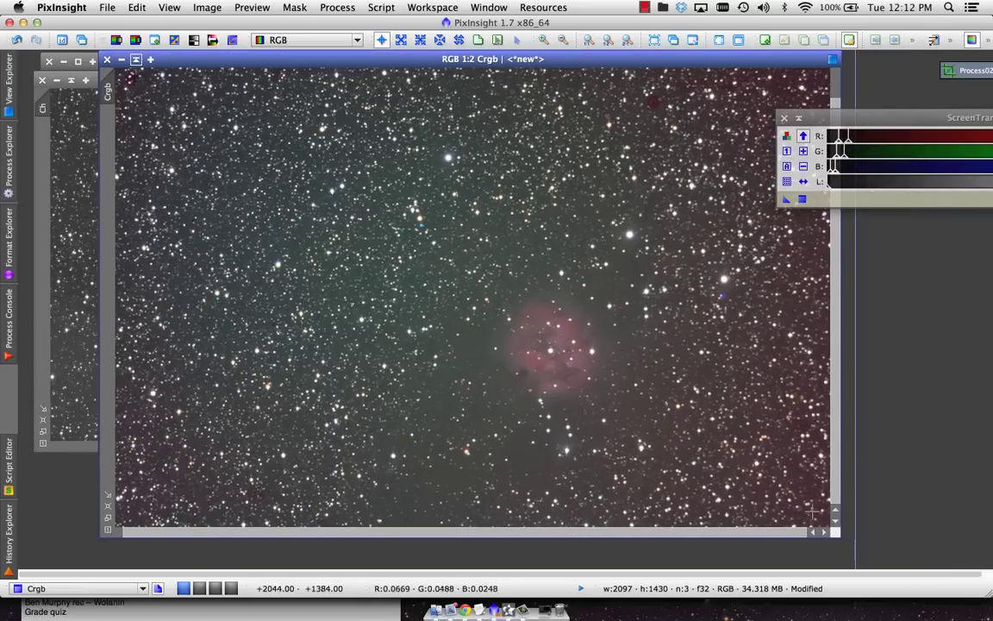
{"action": "scroll", "coordinate": [636, 385], "scroll_direction": "down", "scroll_amount": 4}
{"action": "scroll", "coordinate": [636, 385], "scroll_direction": "up", "scroll_amount": 4}
{"action": "scroll", "coordinate": [636, 386], "scroll_direction": "down", "scroll_amount": 1}
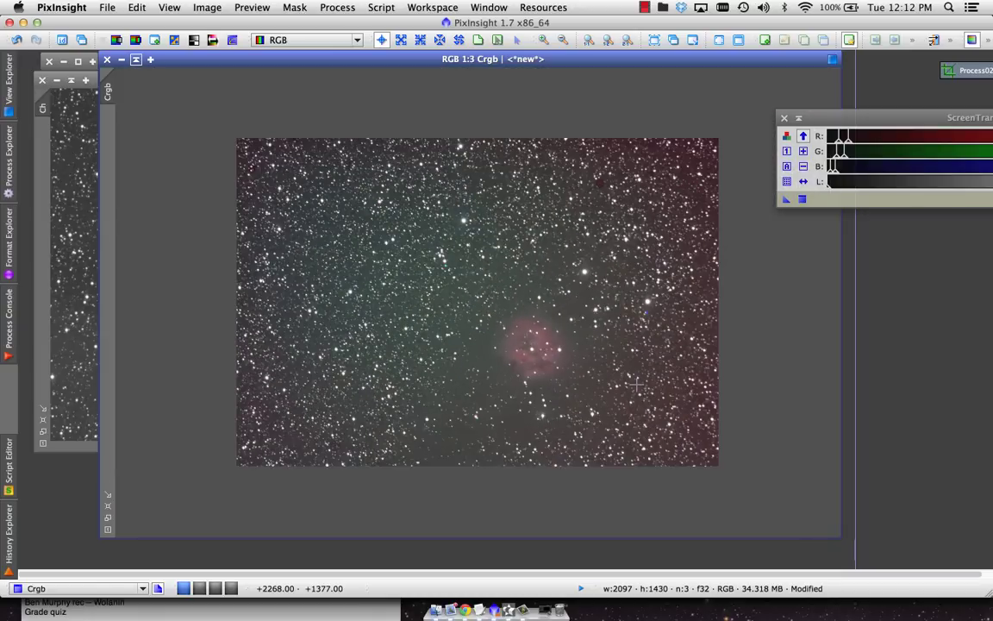
{"action": "left_click_drag", "start_coordinate": [440, 59], "coordinate": [470, 83]}
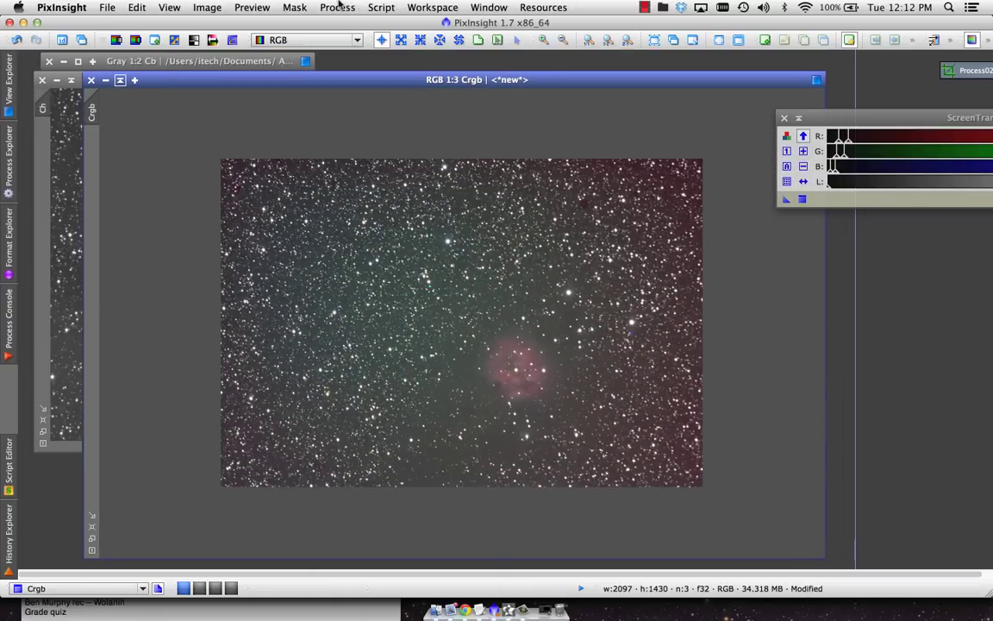
- Apply AutomaticBackgroundExtractor to Crgb from defaults, with Division correction and Replace target image
{"action": "left_click", "coordinate": [338, 7]}
{"action": "mouse_move", "coordinate": [320, 38]}
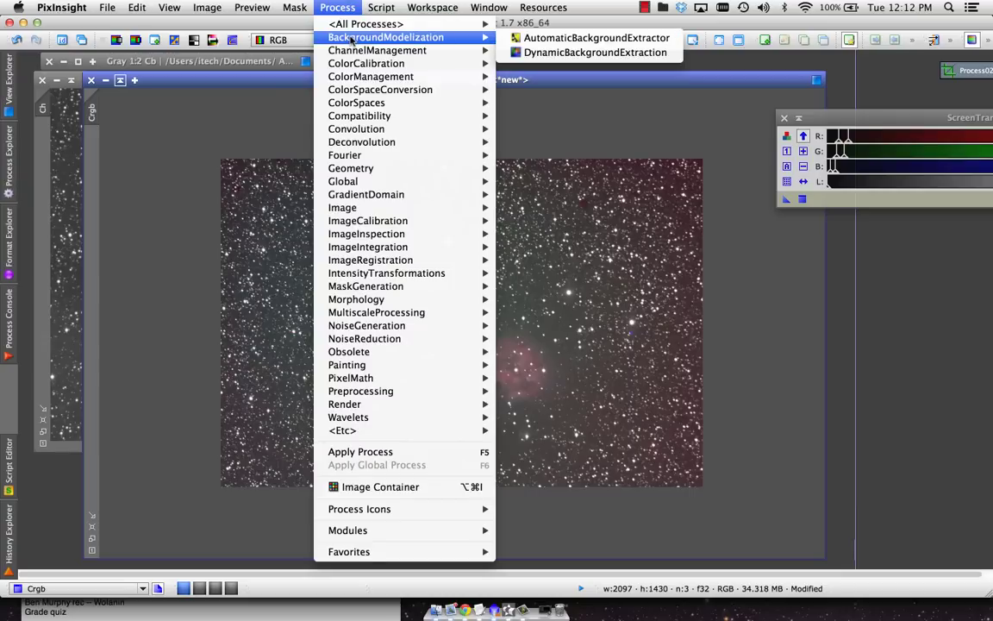
{"action": "left_click", "coordinate": [594, 39]}
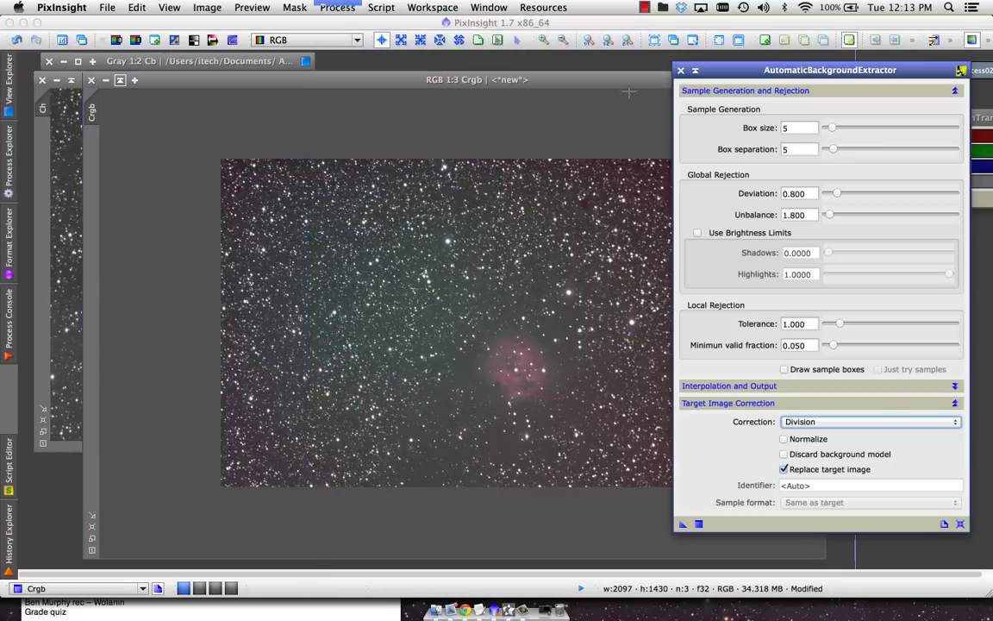
{"action": "left_click", "coordinate": [959, 525]}
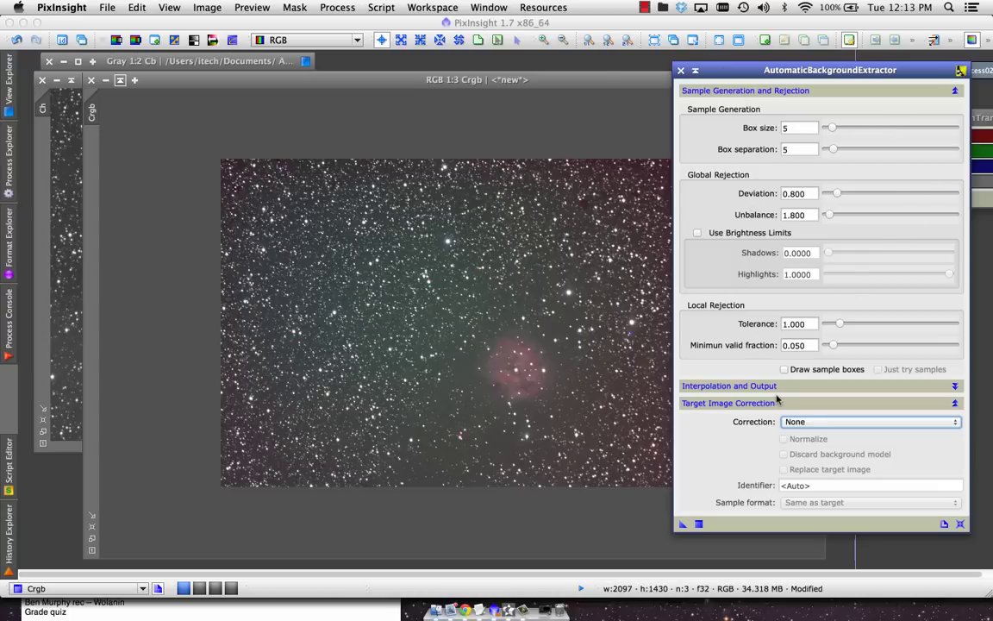
{"action": "left_click", "coordinate": [816, 423]}
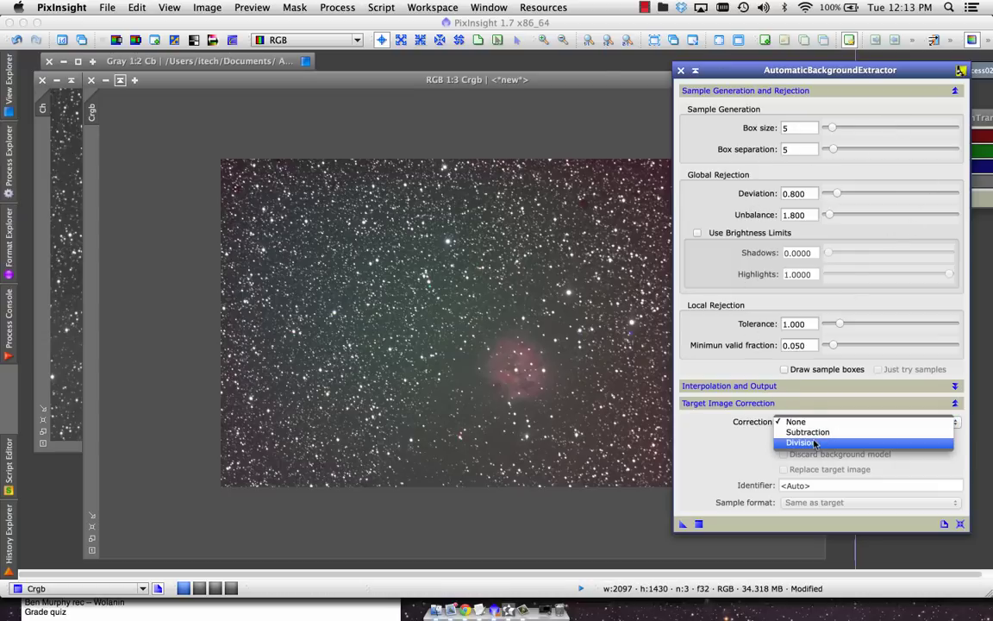
{"action": "left_click", "coordinate": [814, 442]}
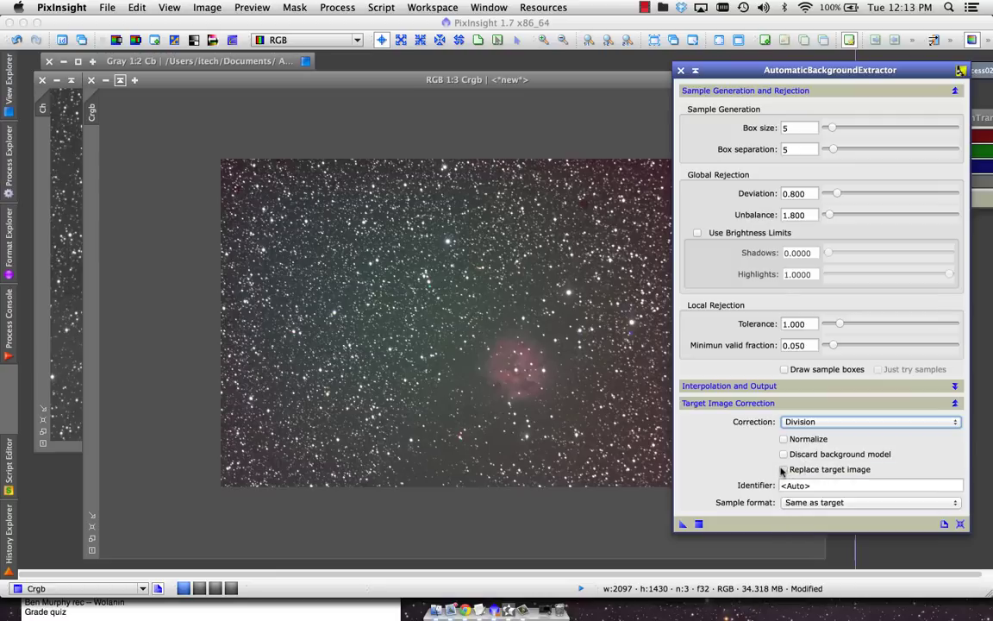
{"action": "left_click", "coordinate": [783, 470]}
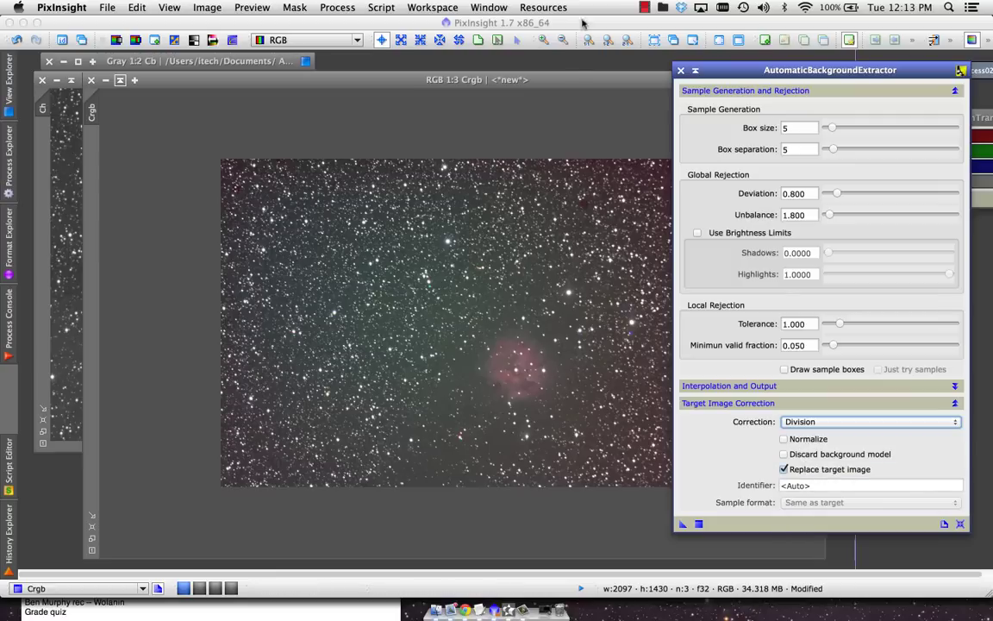
{"action": "left_click_drag", "start_coordinate": [572, 81], "coordinate": [531, 85]}
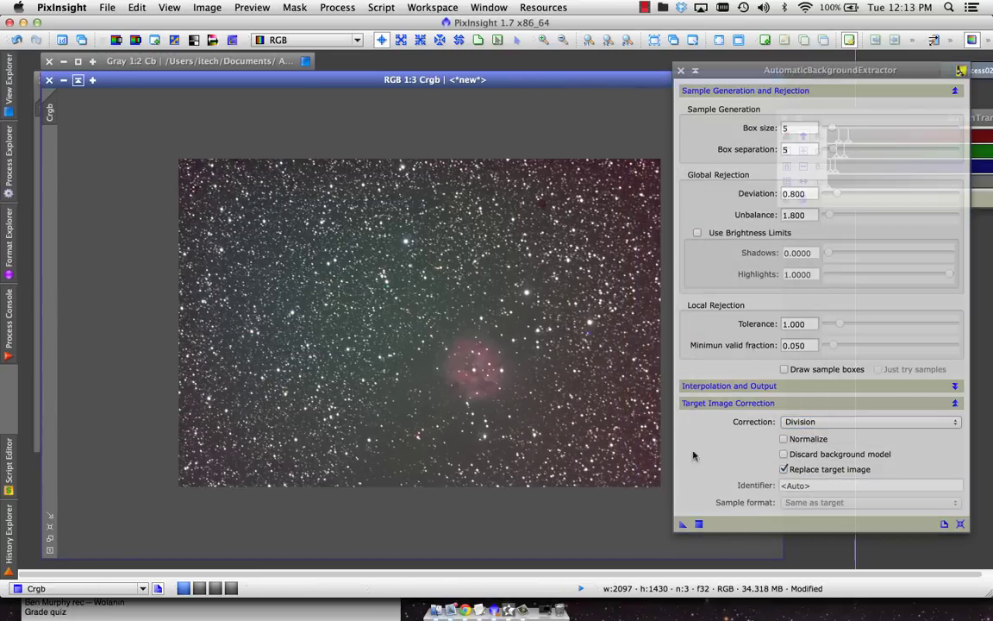
{"action": "left_click_drag", "start_coordinate": [682, 524], "coordinate": [500, 414]}
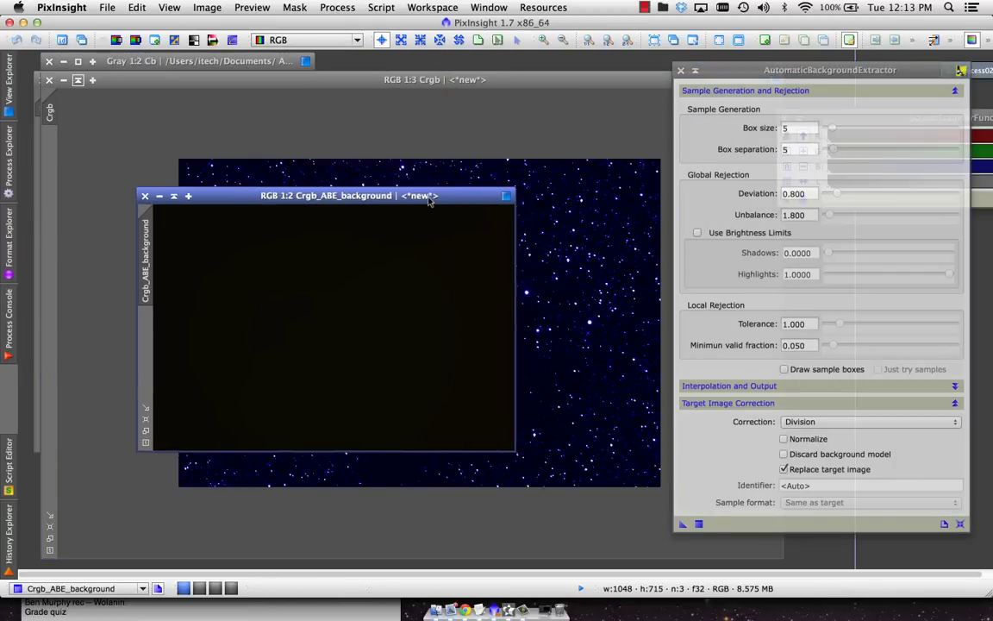
- Enlarge and auto-stretch the Crgb_ABE_background model to inspect it, then close it
{"action": "left_click_drag", "start_coordinate": [421, 172], "coordinate": [399, 122]}
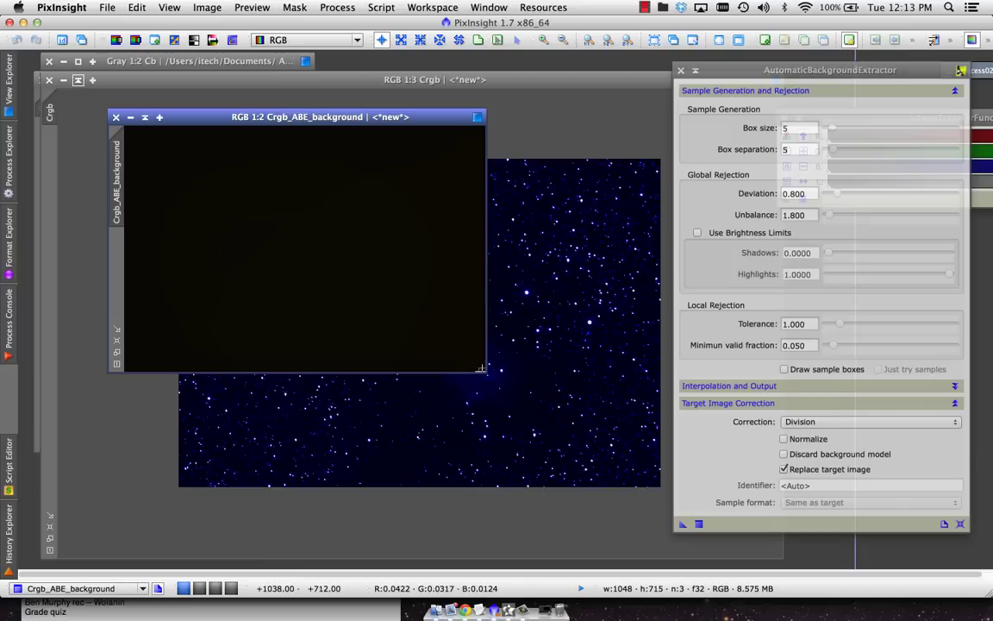
{"action": "left_click_drag", "start_coordinate": [481, 370], "coordinate": [692, 538]}
{"action": "key", "text": "super+a"}
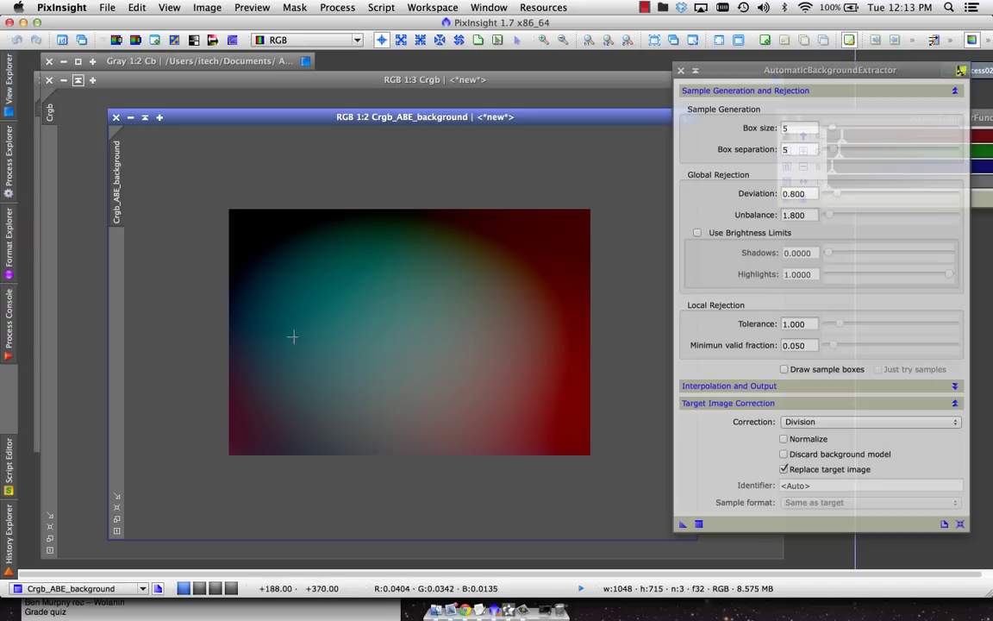
{"action": "left_click", "coordinate": [116, 117]}
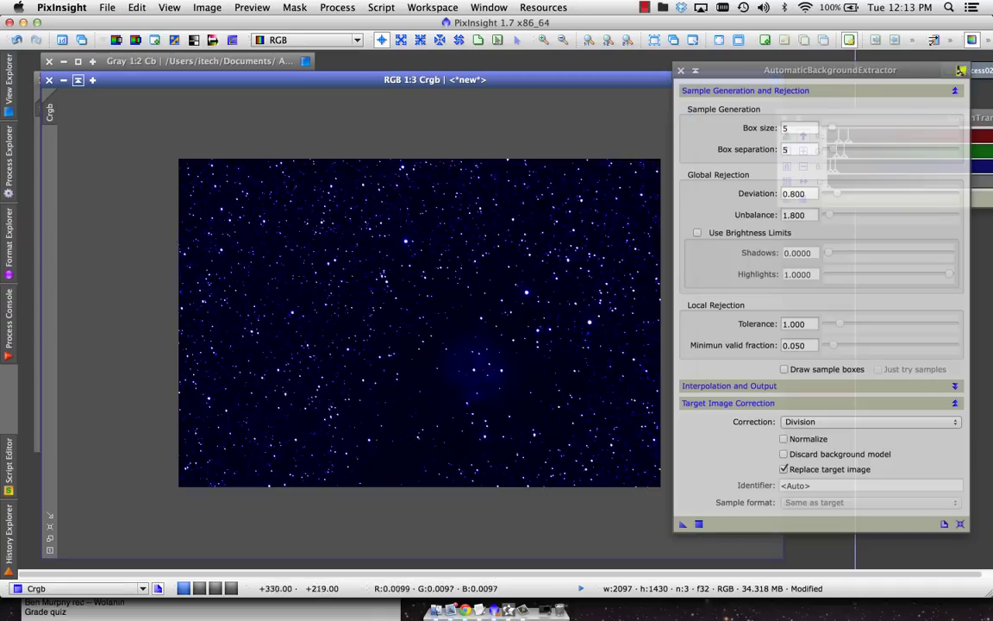
- Undo and redo the background extraction to compare, keeping the corrected Crgb
{"action": "key", "text": "super+i"}
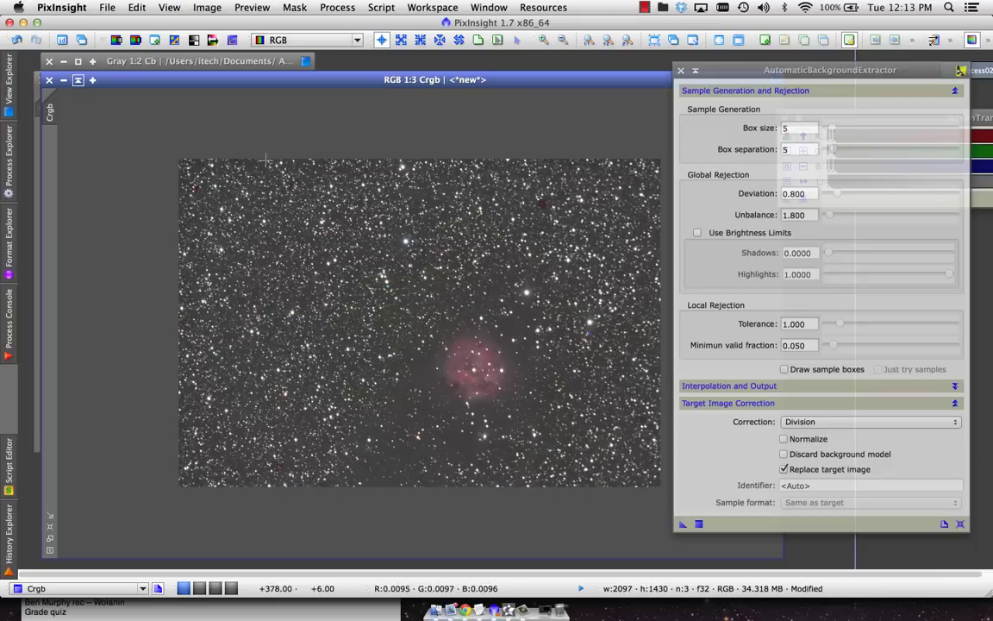
{"action": "left_click", "coordinate": [16, 40]}
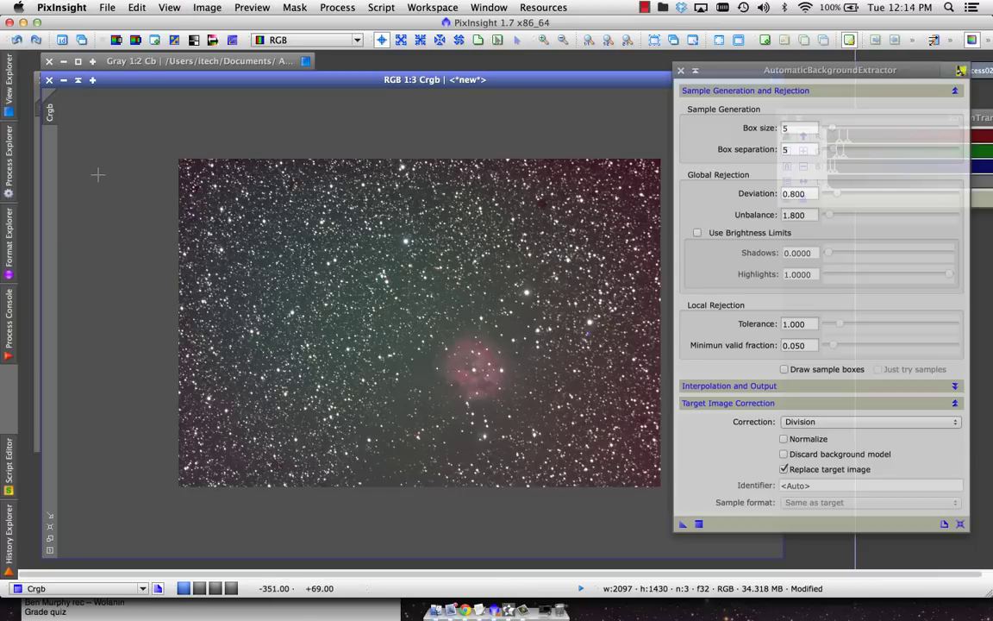
{"action": "left_click", "coordinate": [35, 40]}
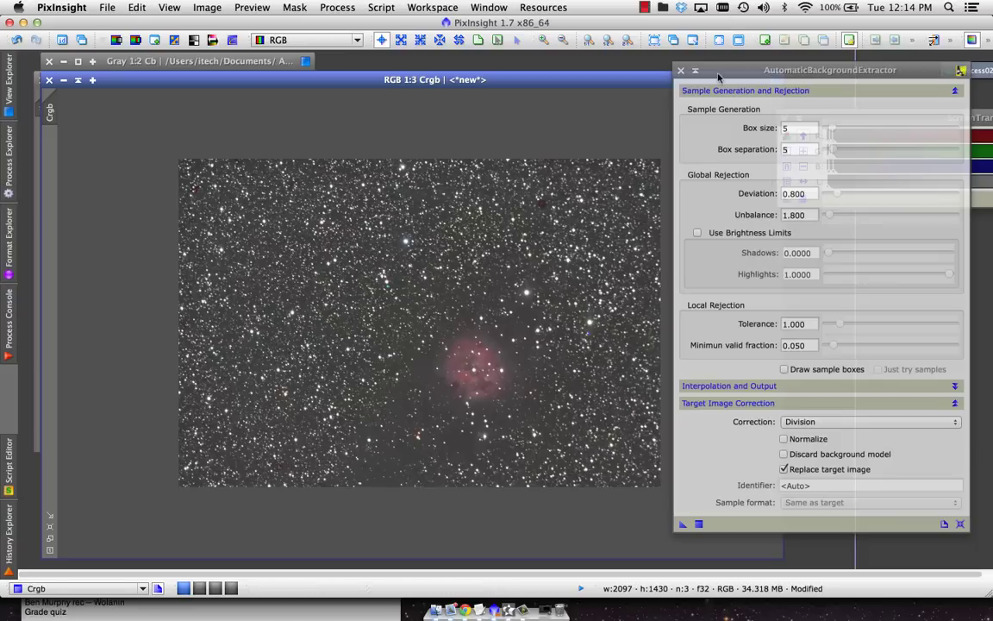
- Apply the same background extraction to the Ch H-alpha image and close Ch_ABE_background
{"action": "left_click_drag", "start_coordinate": [718, 77], "coordinate": [729, 77]}
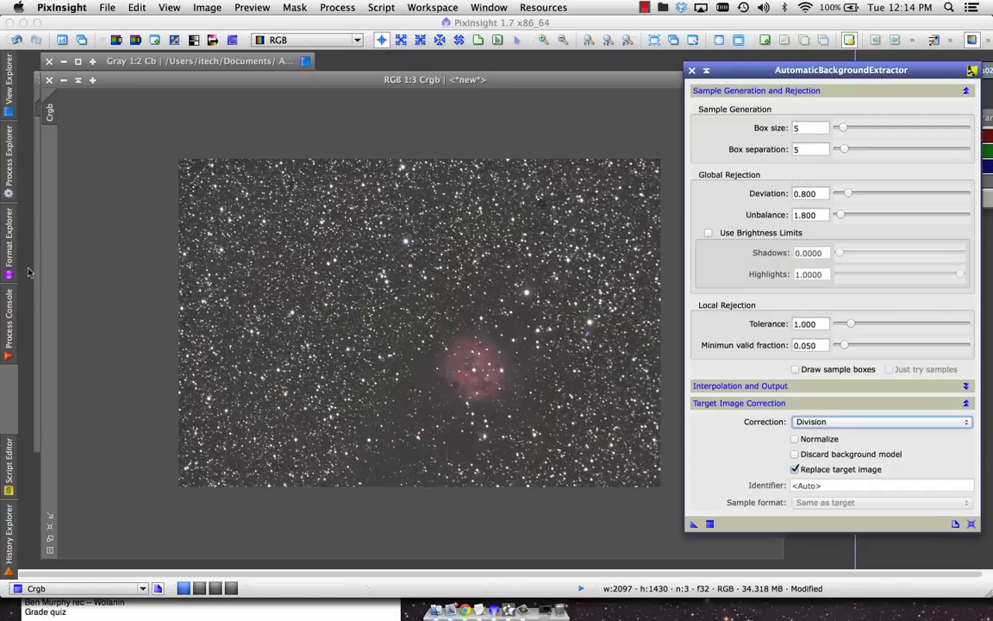
{"action": "left_click", "coordinate": [45, 274]}
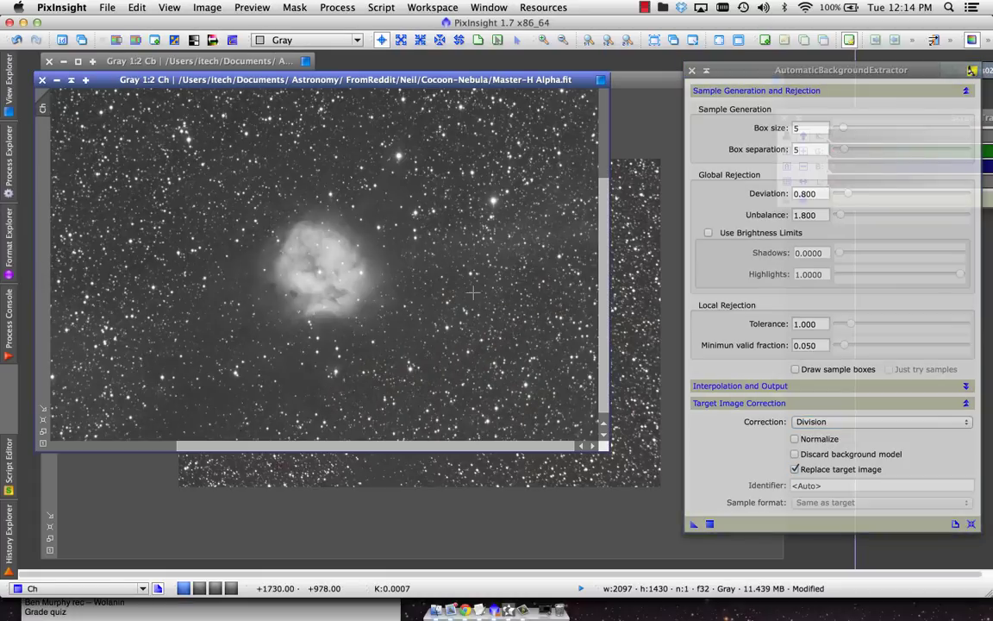
{"action": "scroll", "coordinate": [470, 311], "scroll_direction": "down", "scroll_amount": 1}
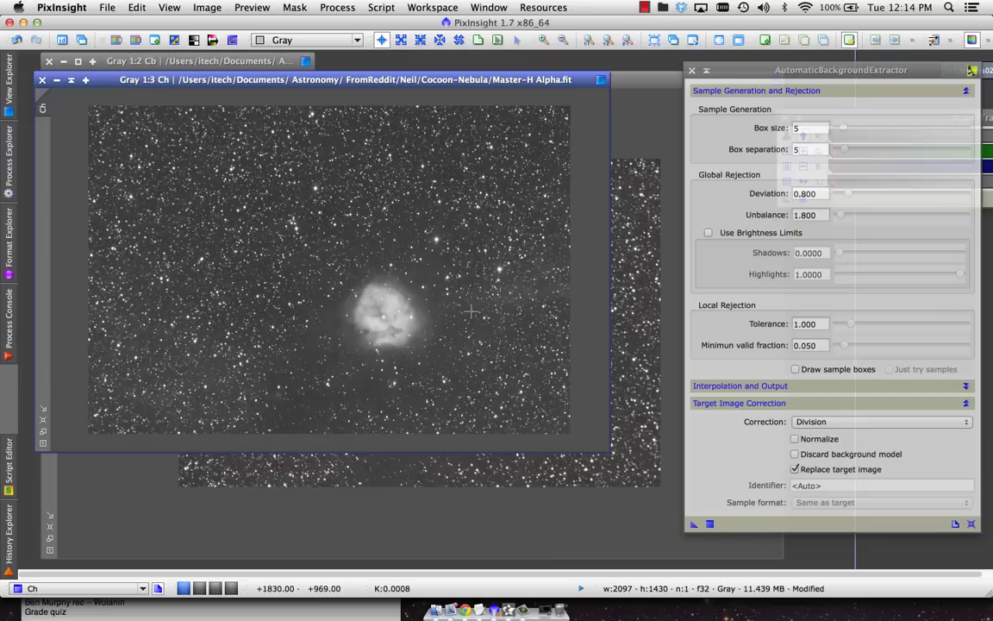
{"action": "left_click_drag", "start_coordinate": [694, 523], "coordinate": [452, 241]}
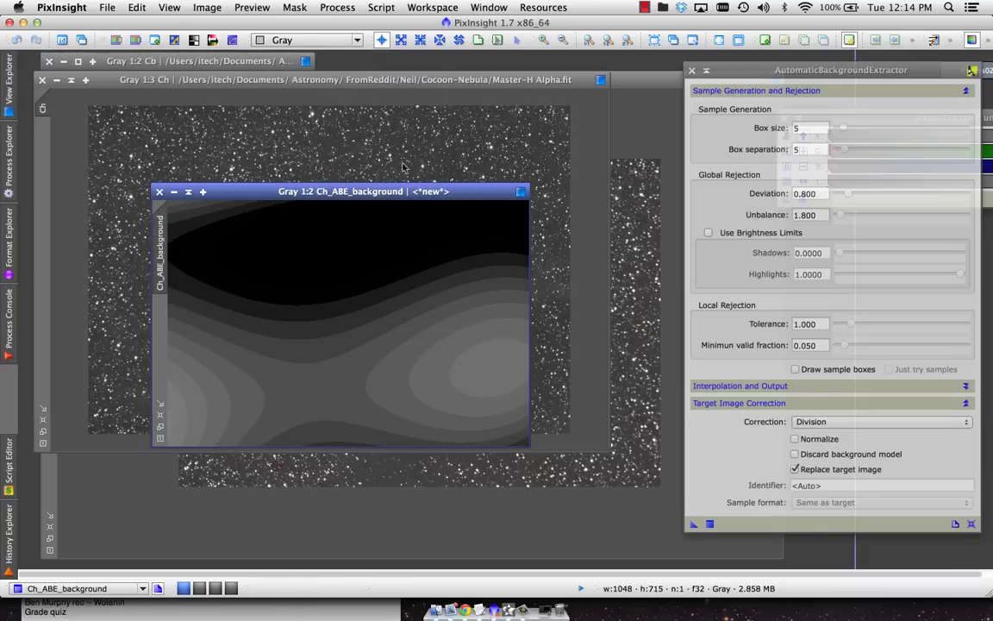
{"action": "left_click", "coordinate": [158, 191]}
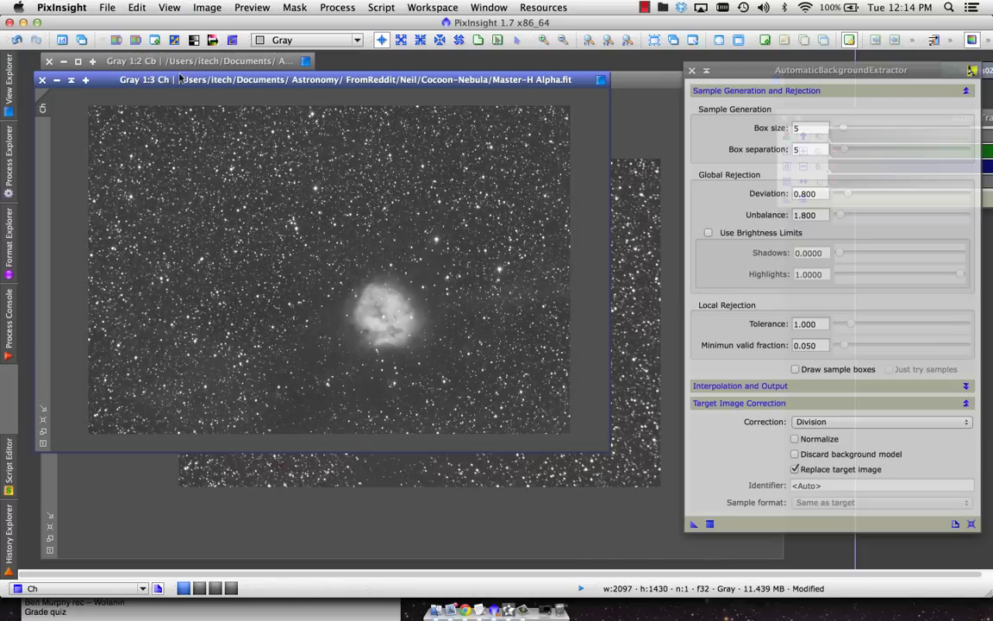
{"action": "left_click_drag", "start_coordinate": [180, 73], "coordinate": [211, 74]}
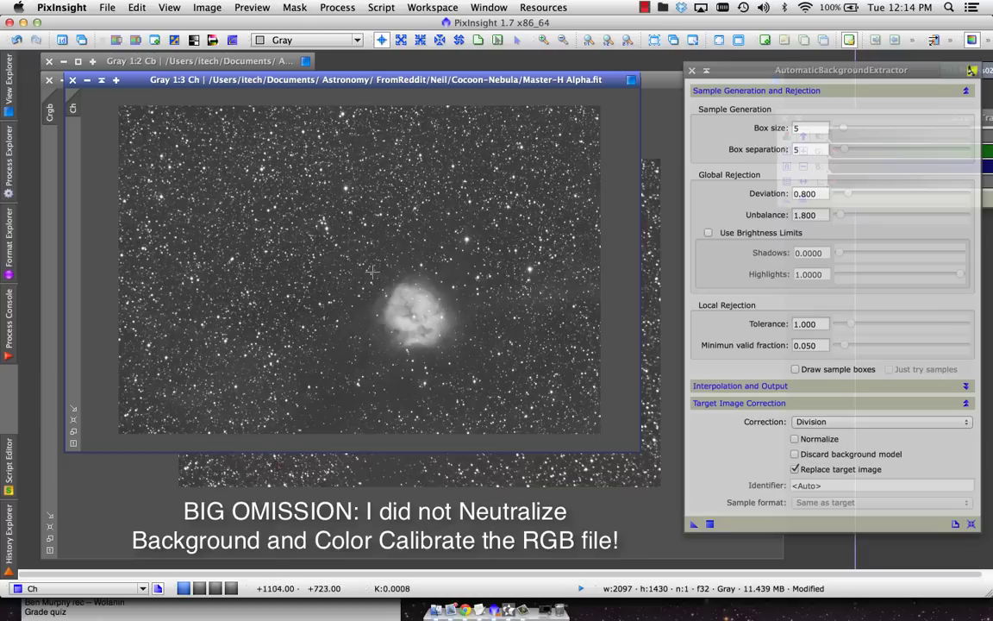
{"action": "scroll", "coordinate": [391, 273], "scroll_direction": "up", "scroll_amount": 2}
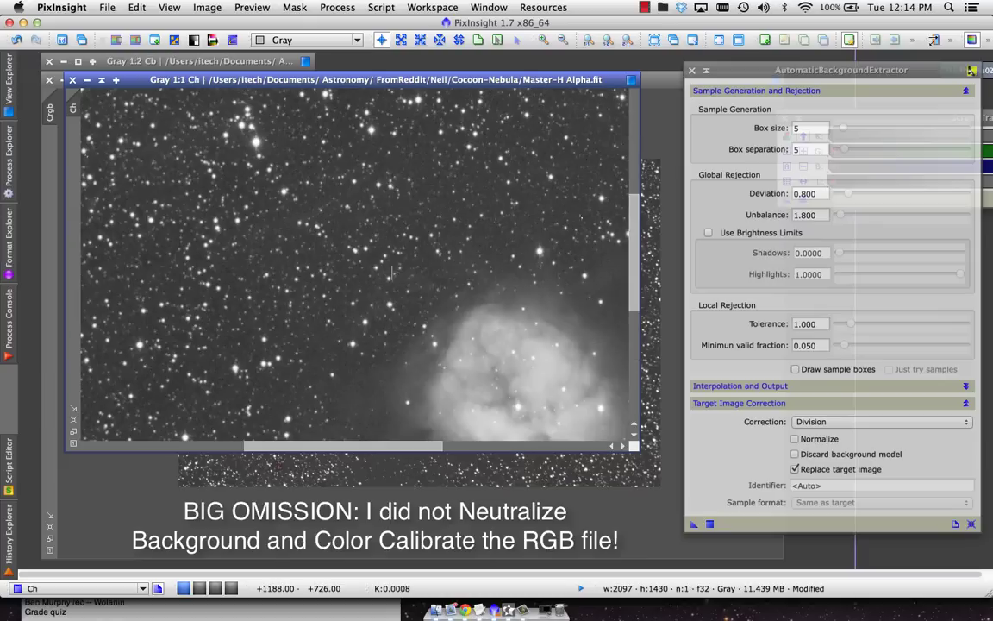
{"action": "scroll", "coordinate": [391, 272], "scroll_direction": "down", "scroll_amount": 4}
{"action": "scroll", "coordinate": [392, 273], "scroll_direction": "up", "scroll_amount": 1}
{"action": "scroll", "coordinate": [397, 272], "scroll_direction": "up", "scroll_amount": 2}
{"action": "scroll", "coordinate": [403, 272], "scroll_direction": "down", "scroll_amount": 1}
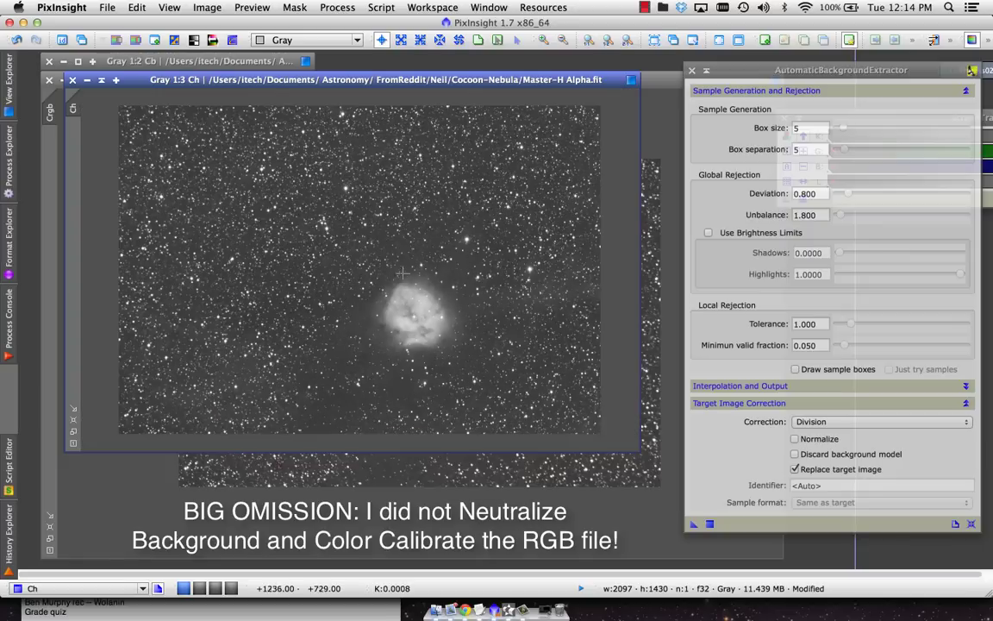
- Close the background extractor and resize and reposition the Crgb window
{"action": "left_click", "coordinate": [691, 70]}
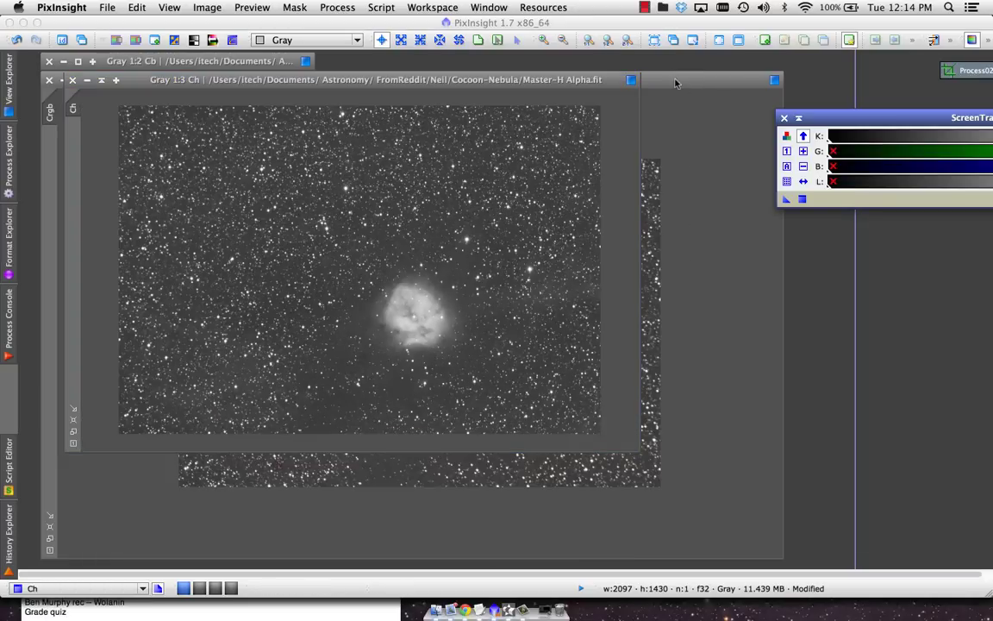
{"action": "left_click_drag", "start_coordinate": [676, 83], "coordinate": [676, 74]}
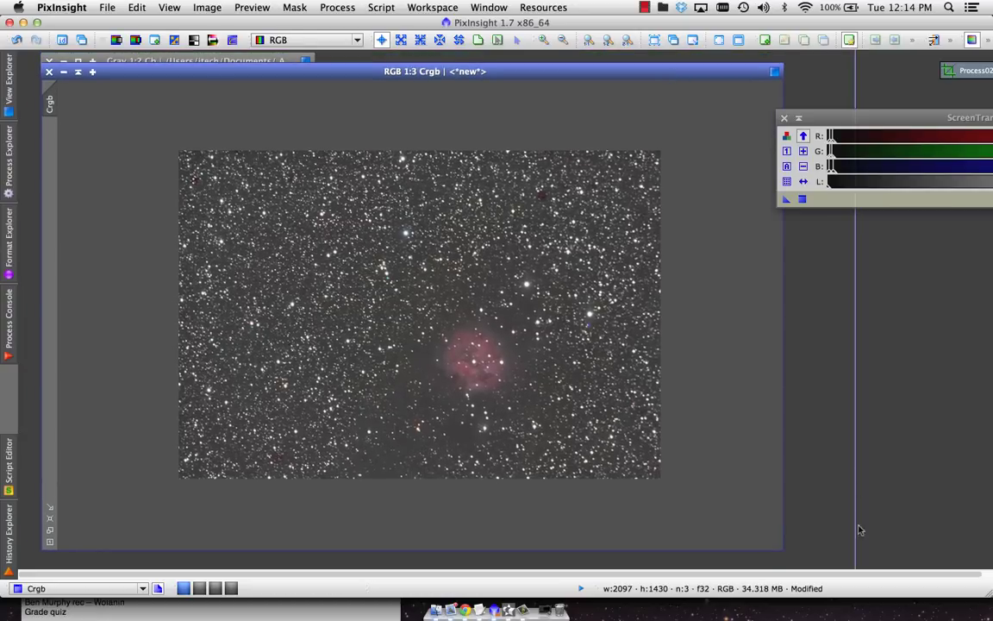
{"action": "left_click_drag", "start_coordinate": [783, 548], "coordinate": [688, 477]}
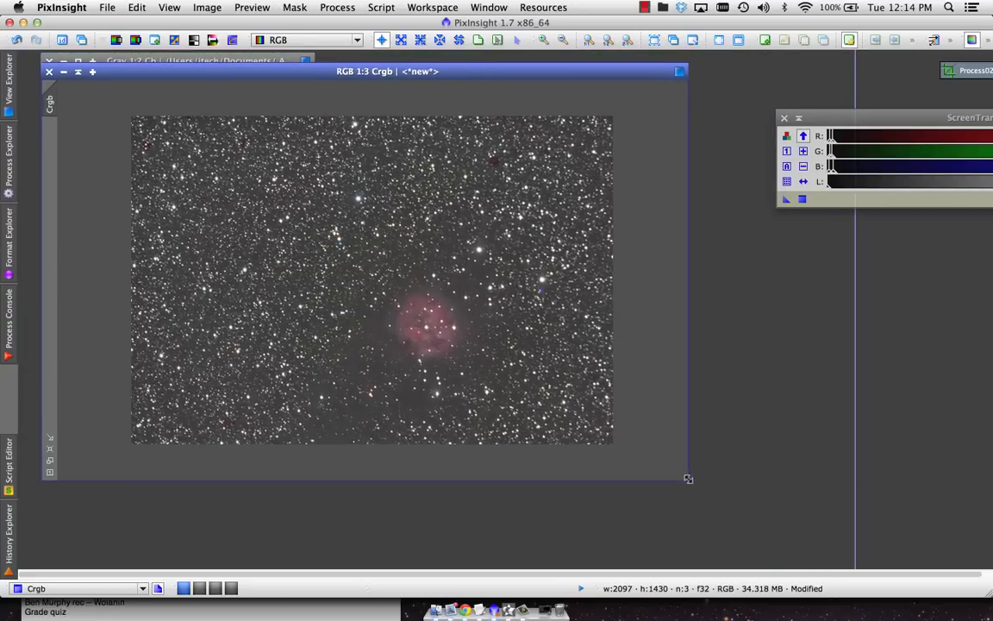
{"action": "left_click_drag", "start_coordinate": [412, 75], "coordinate": [482, 99]}
- Bring up HistogramTransformation from the All Processes list
{"action": "left_click", "coordinate": [337, 7]}
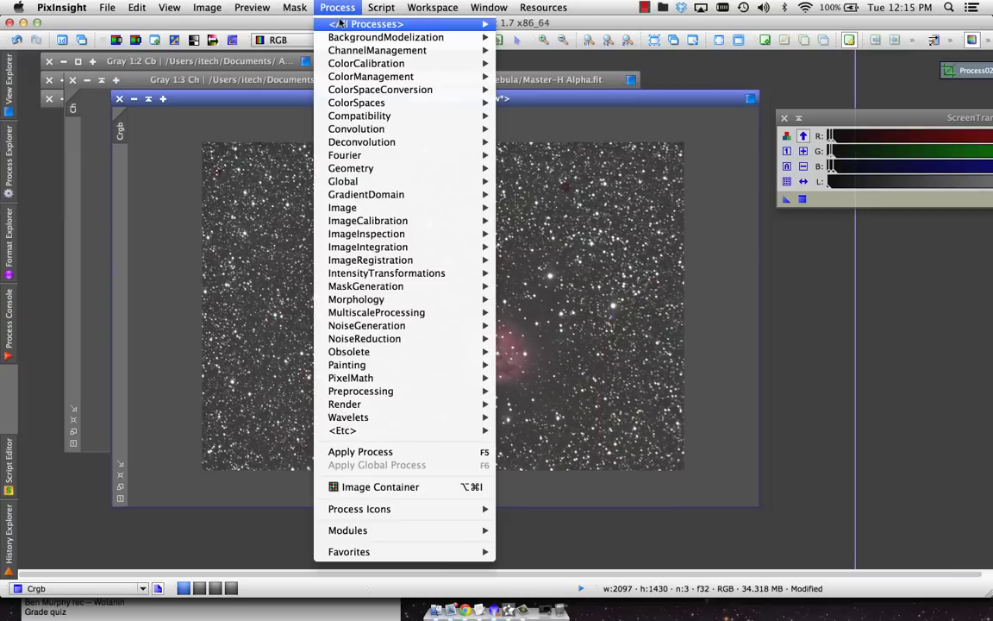
{"action": "mouse_move", "coordinate": [328, 23]}
{"action": "key", "text": "h"}
{"action": "key", "text": "Down"}
{"action": "key", "text": "Down"}
{"action": "key", "text": "Return"}
{"action": "left_click", "coordinate": [899, 7]}
{"action": "left_click_drag", "start_coordinate": [969, 83], "coordinate": [869, 82]}
{"action": "left_click_drag", "start_coordinate": [410, 98], "coordinate": [355, 98]}
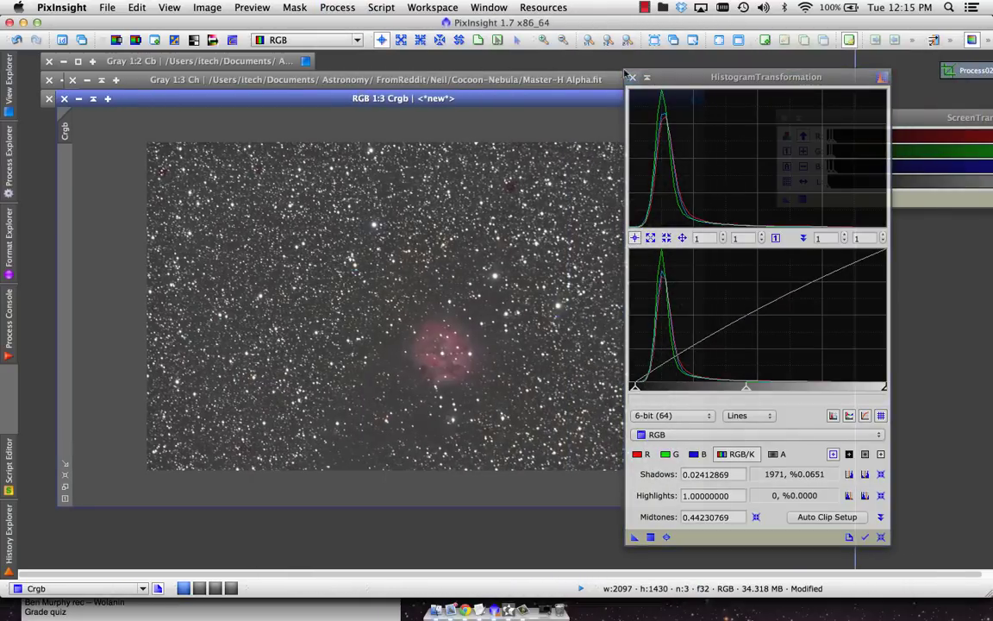
- Target the histogram at Crgb, transfer the screen stretch into it, and preview
{"action": "left_click", "coordinate": [954, 115]}
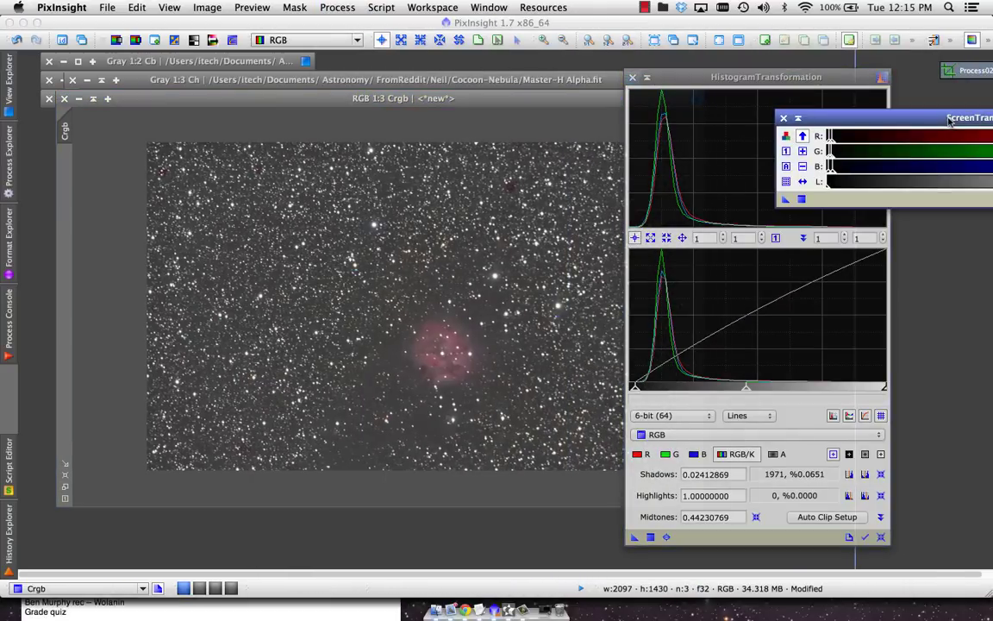
{"action": "left_click", "coordinate": [701, 436]}
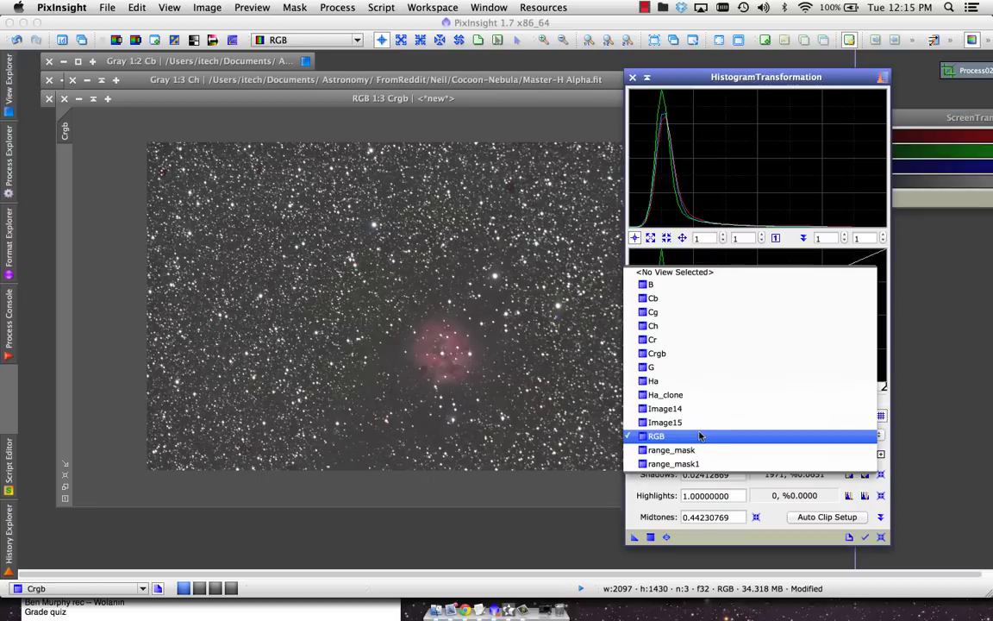
{"action": "left_click", "coordinate": [675, 353]}
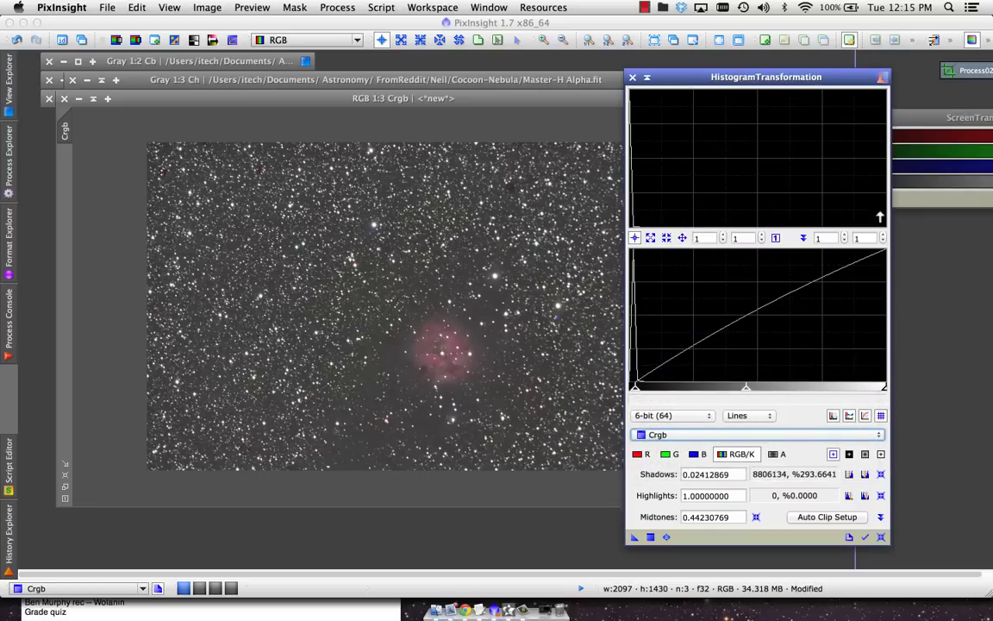
{"action": "left_click", "coordinate": [920, 126]}
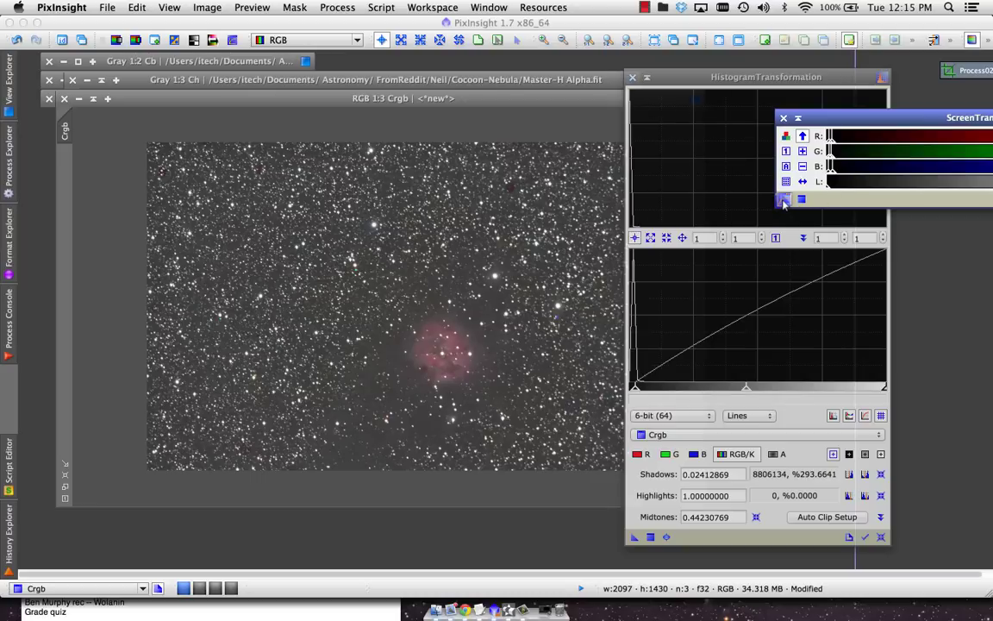
{"action": "left_click_drag", "start_coordinate": [784, 202], "coordinate": [787, 536]}
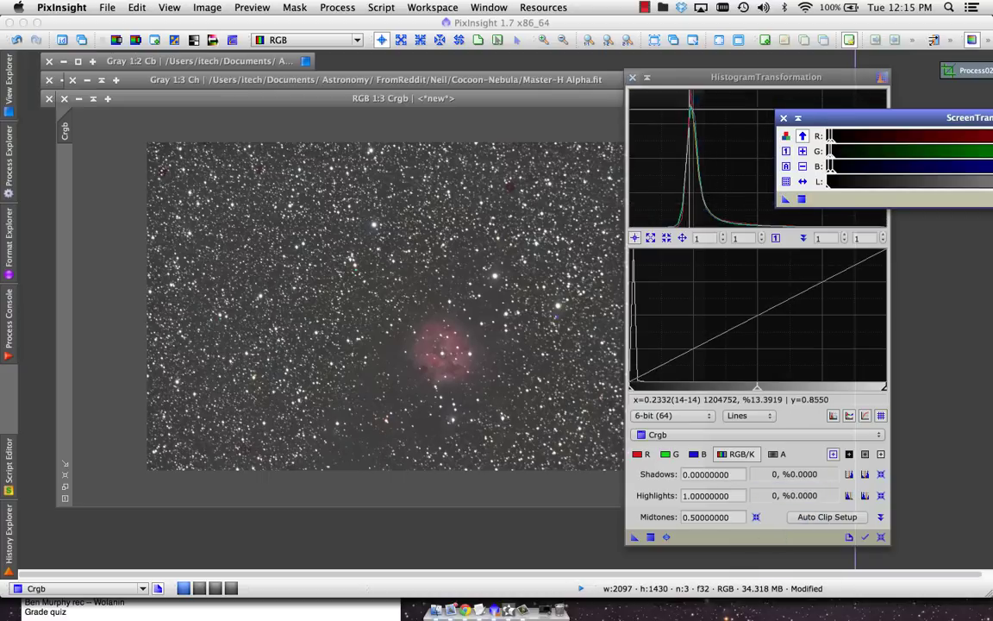
{"action": "left_click_drag", "start_coordinate": [830, 121], "coordinate": [852, 129]}
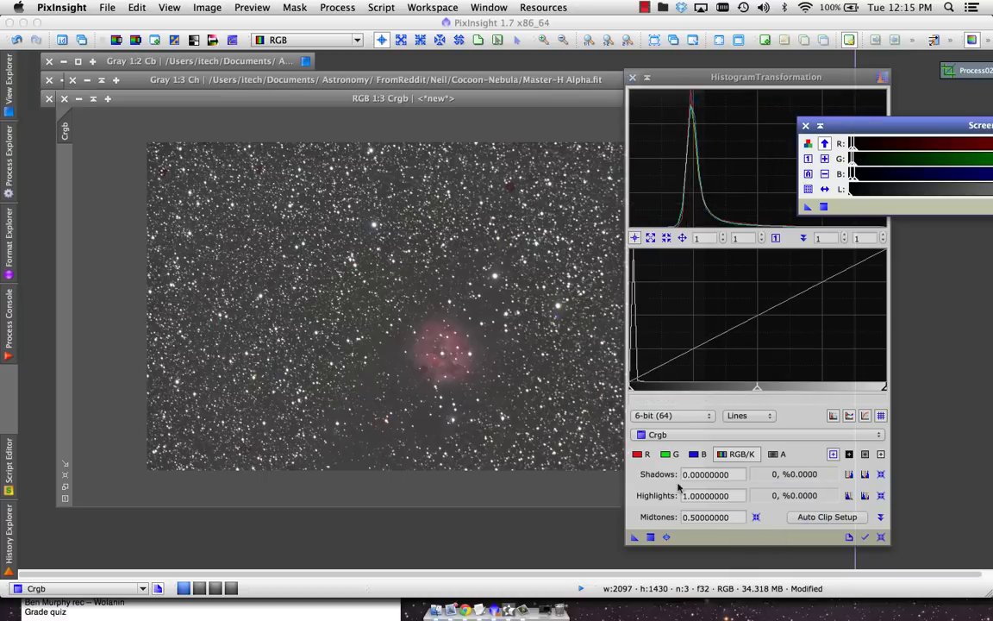
{"action": "left_click", "coordinate": [453, 388]}
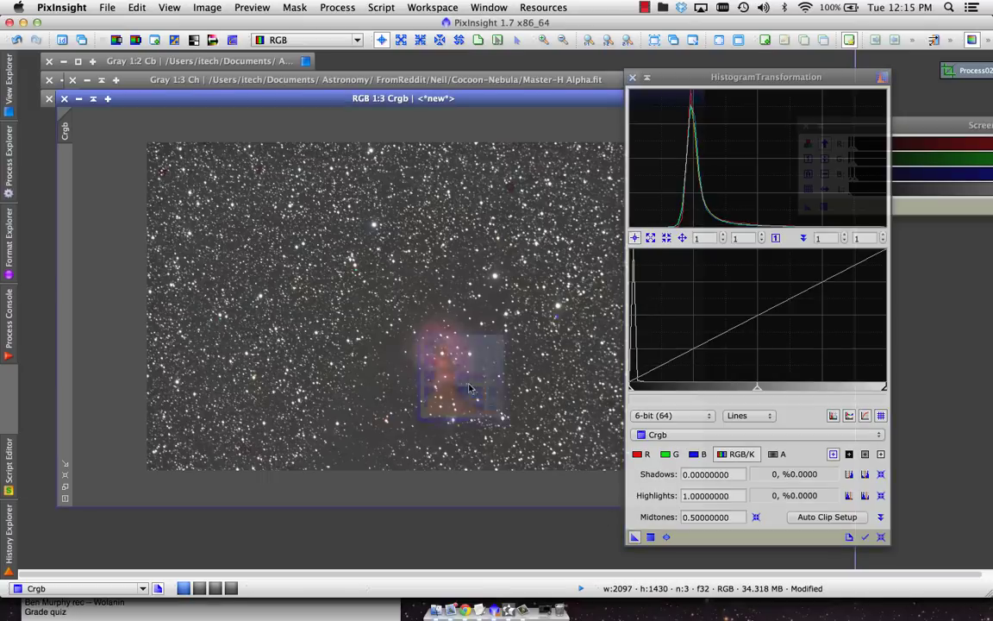
- Auto-stretch the Crgb display with STF and bring the Ch image forward
{"action": "left_click_drag", "start_coordinate": [967, 125], "coordinate": [660, 159]}
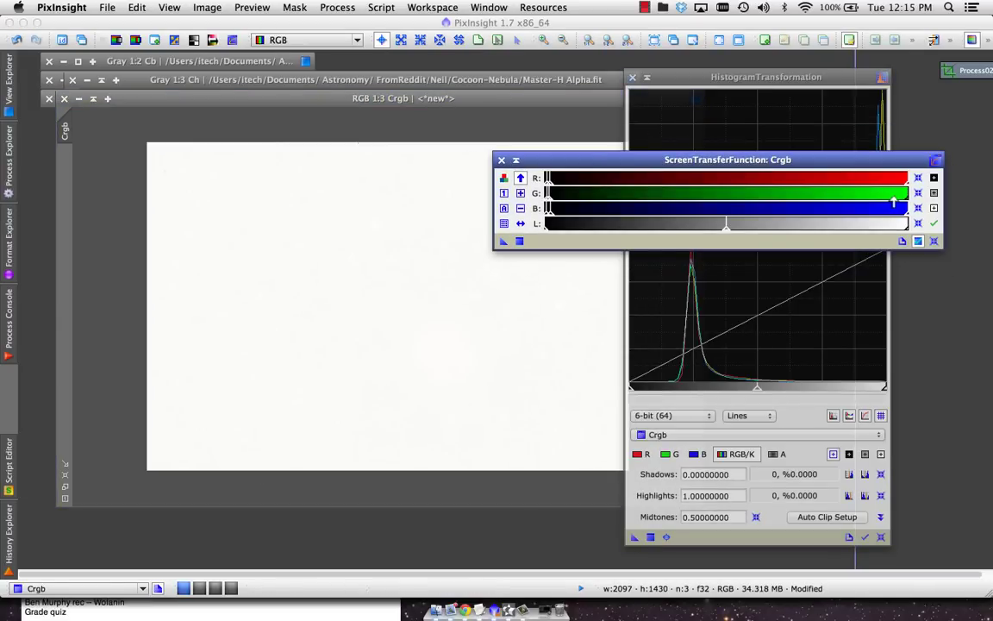
{"action": "left_click", "coordinate": [934, 242]}
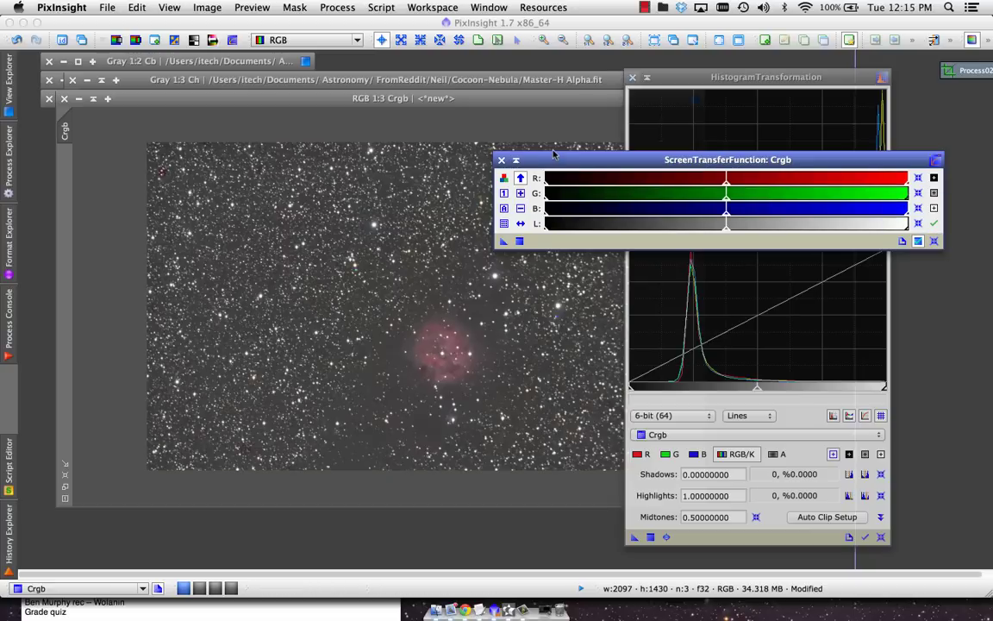
{"action": "left_click_drag", "start_coordinate": [554, 154], "coordinate": [643, 182]}
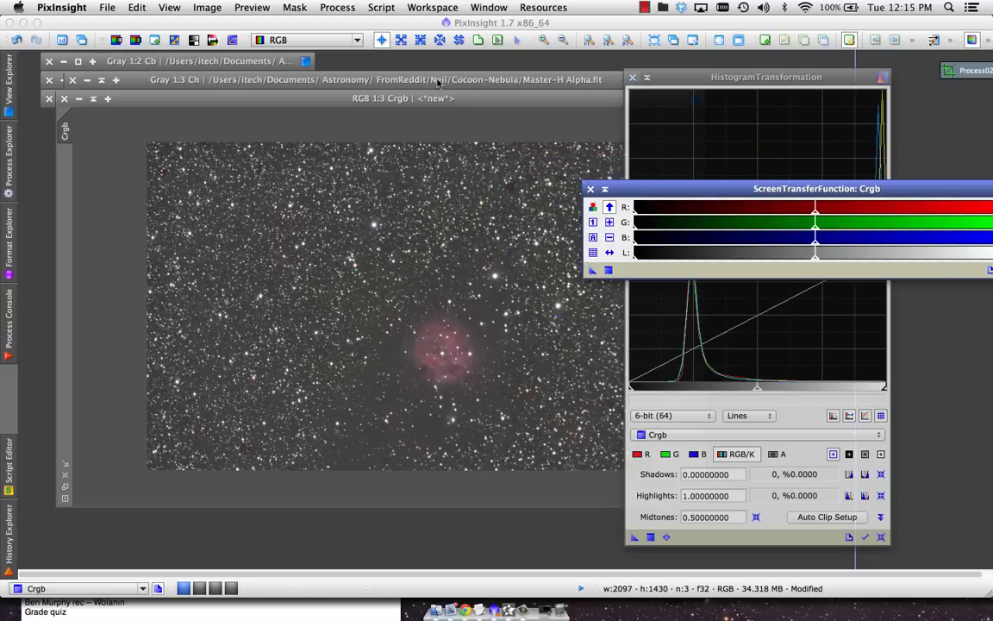
{"action": "left_click", "coordinate": [438, 81]}
{"action": "left_click_drag", "start_coordinate": [459, 80], "coordinate": [436, 81]}
- Load Ch's screen stretch into HistogramTransformation and apply it permanently to Ch
{"action": "left_click_drag", "start_coordinate": [751, 481], "coordinate": [655, 480]}
{"action": "left_click", "coordinate": [701, 436]}
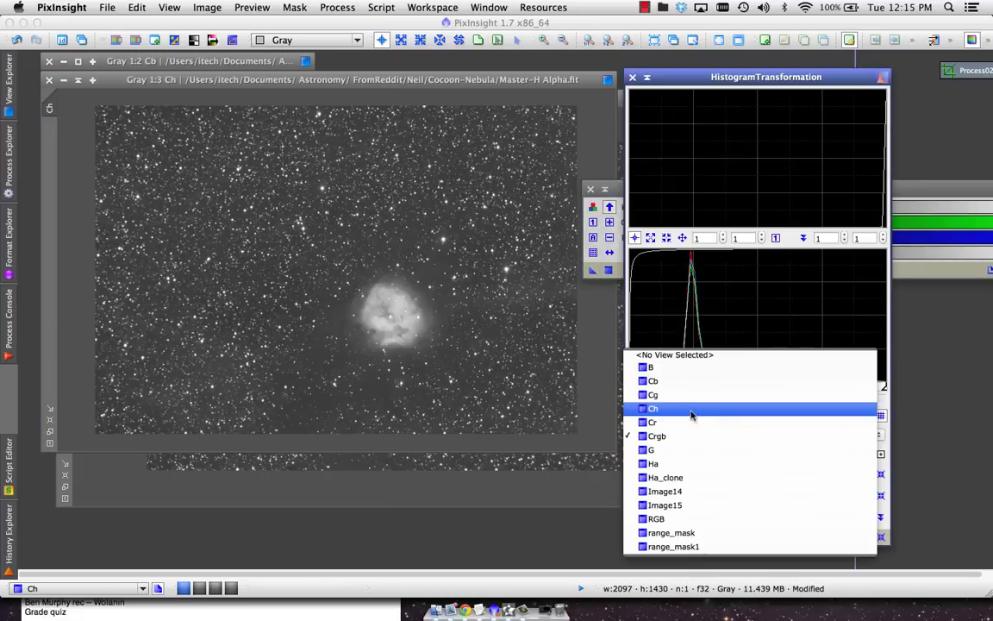
{"action": "left_click", "coordinate": [691, 409]}
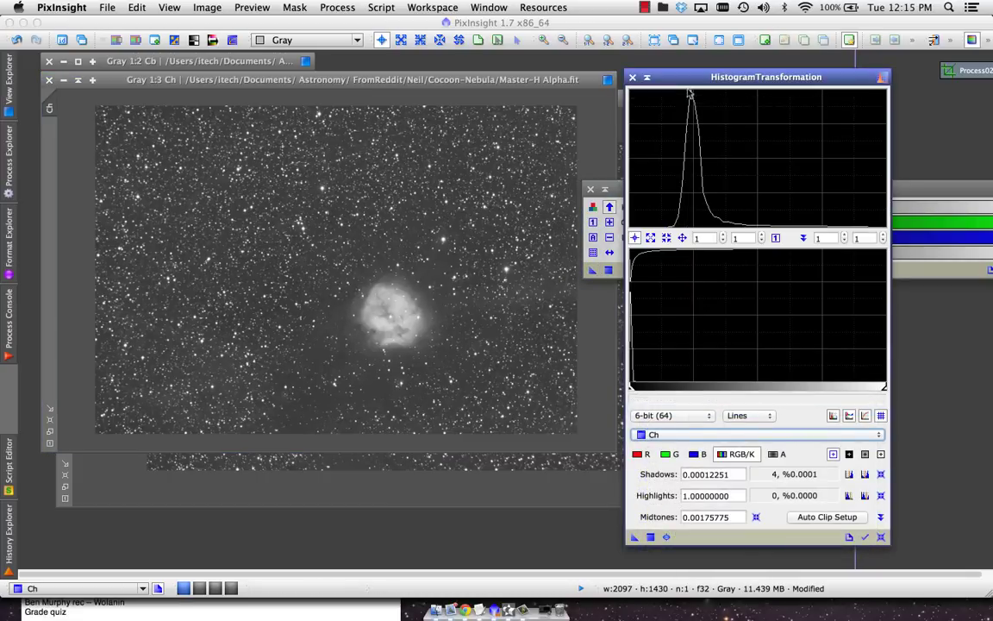
{"action": "left_click_drag", "start_coordinate": [633, 539], "coordinate": [460, 350]}
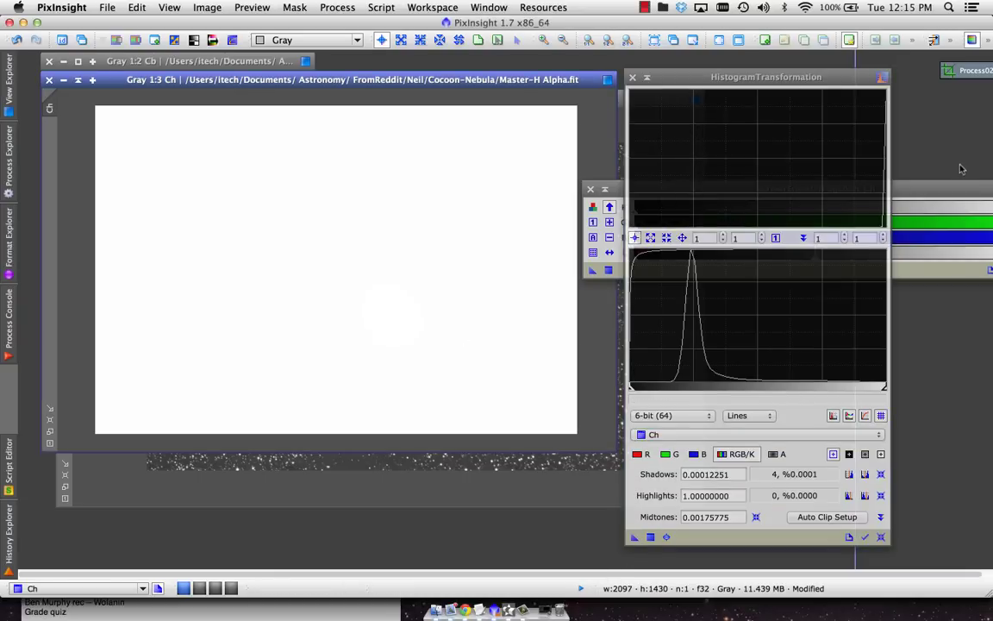
- Reset the STF display, then close HistogramTransformation and ScreenTransferFunction
{"action": "left_click_drag", "start_coordinate": [902, 189], "coordinate": [613, 189]}
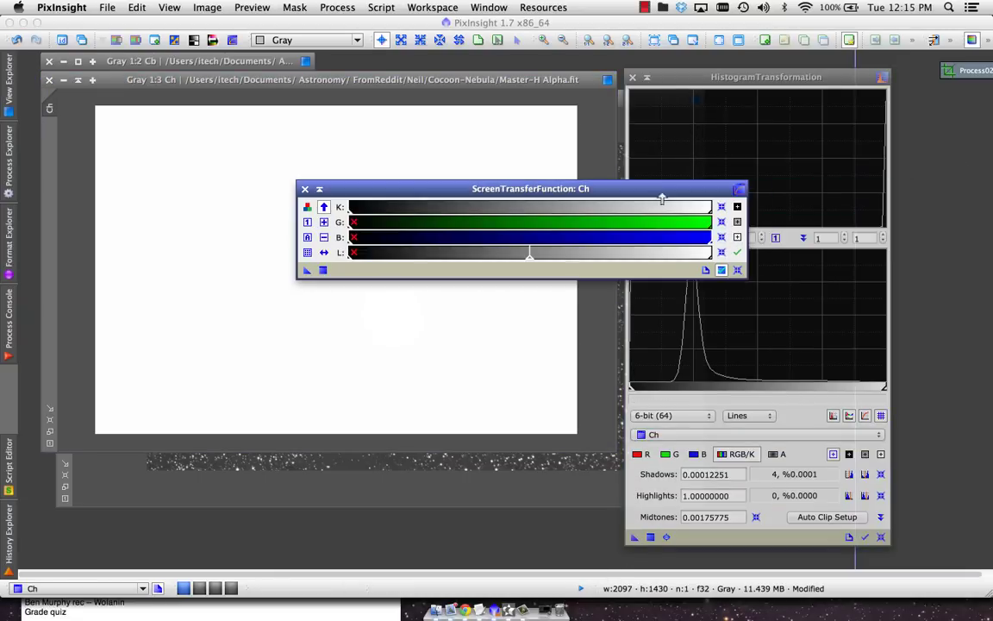
{"action": "left_click", "coordinate": [737, 270]}
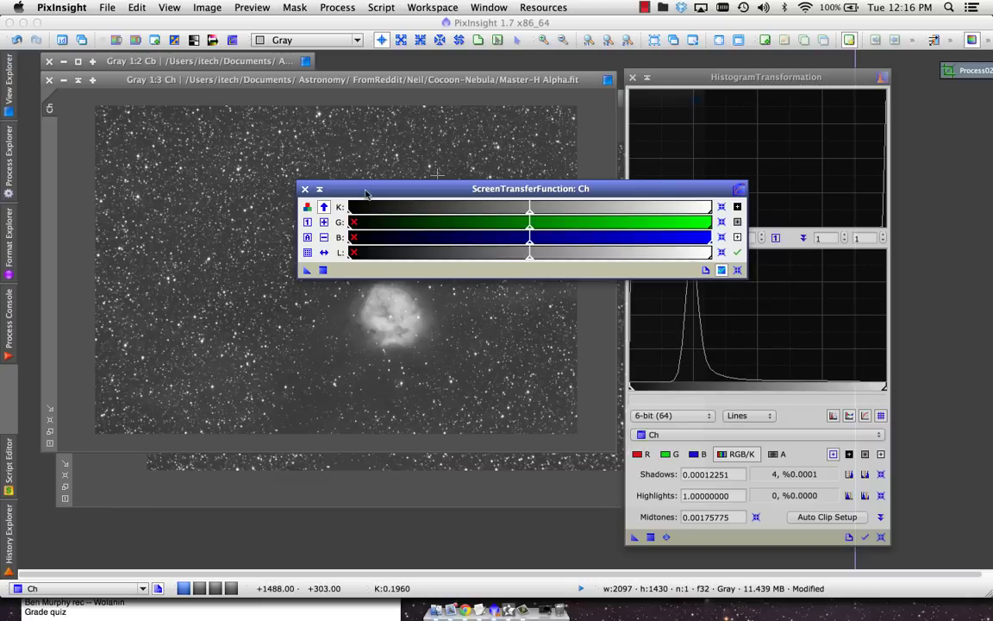
{"action": "left_click_drag", "start_coordinate": [366, 190], "coordinate": [972, 191]}
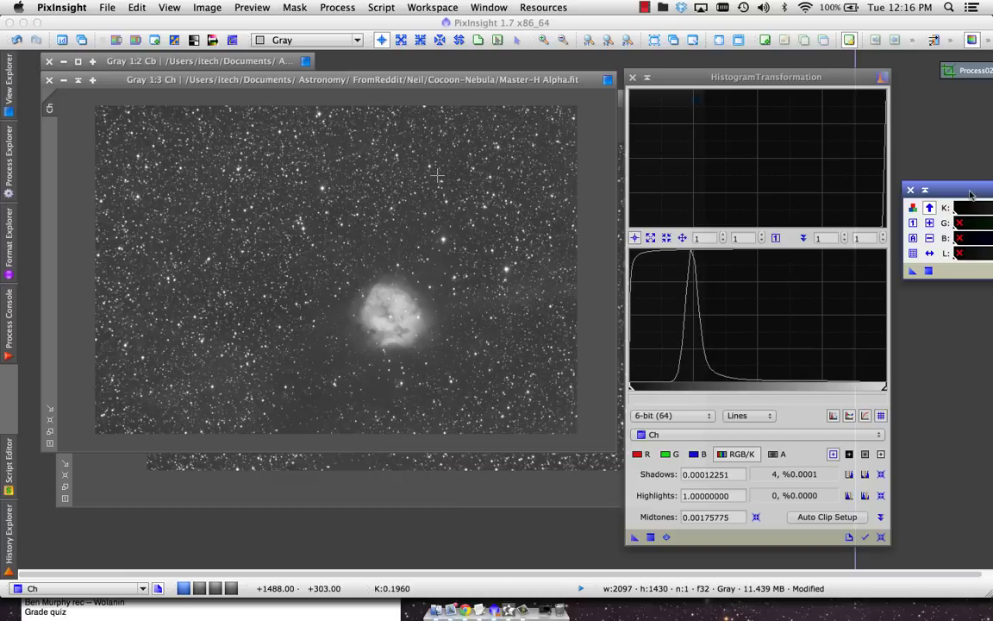
{"action": "left_click", "coordinate": [632, 78]}
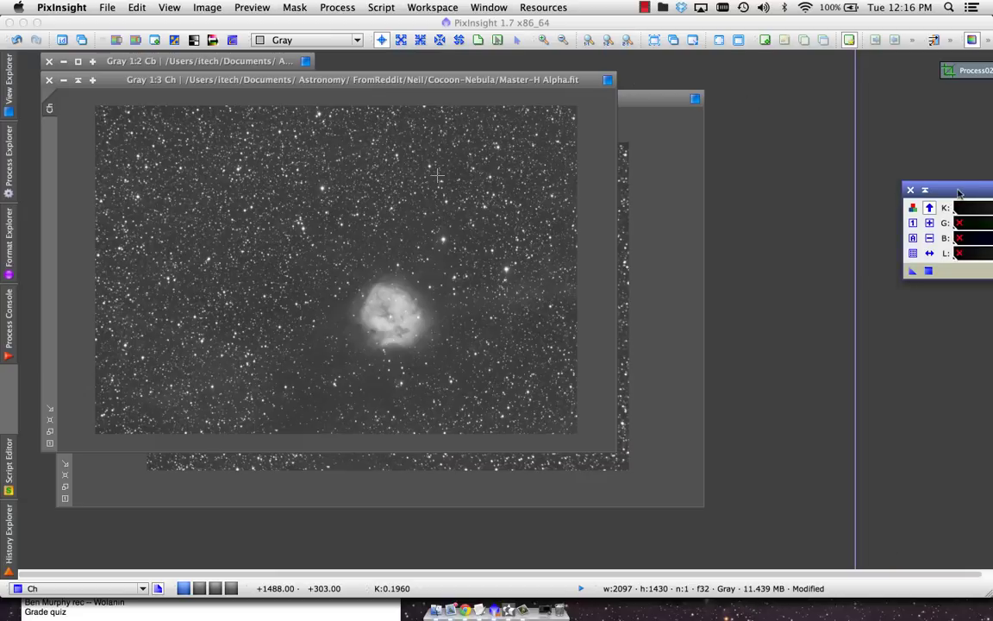
{"action": "left_click_drag", "start_coordinate": [959, 192], "coordinate": [852, 108]}
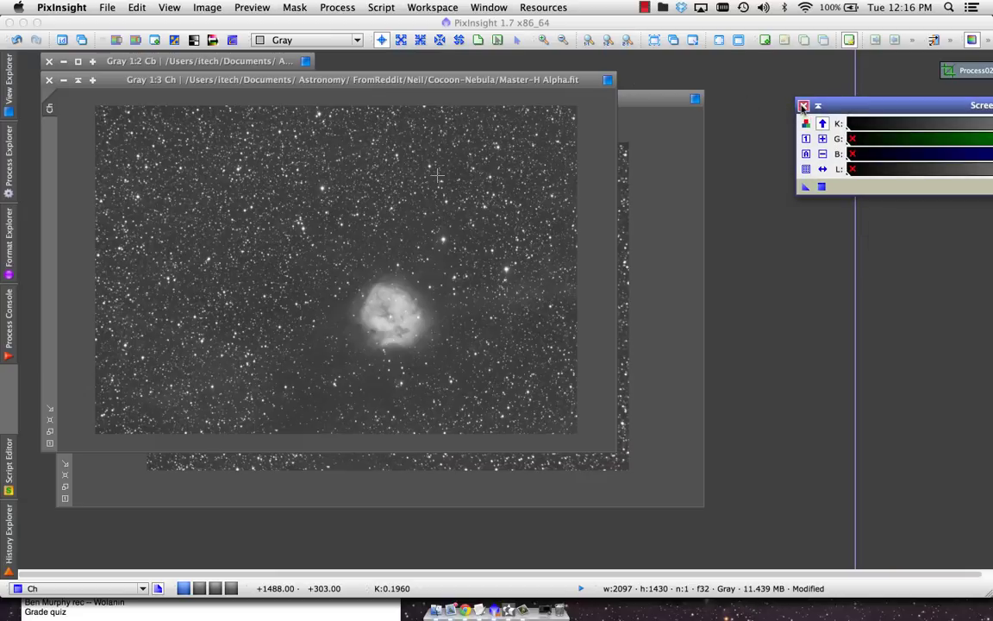
{"action": "left_click", "coordinate": [803, 107]}
- Duplicate the Ch image into Ch_clone to serve as its mask
{"action": "left_click_drag", "start_coordinate": [448, 76], "coordinate": [500, 84]}
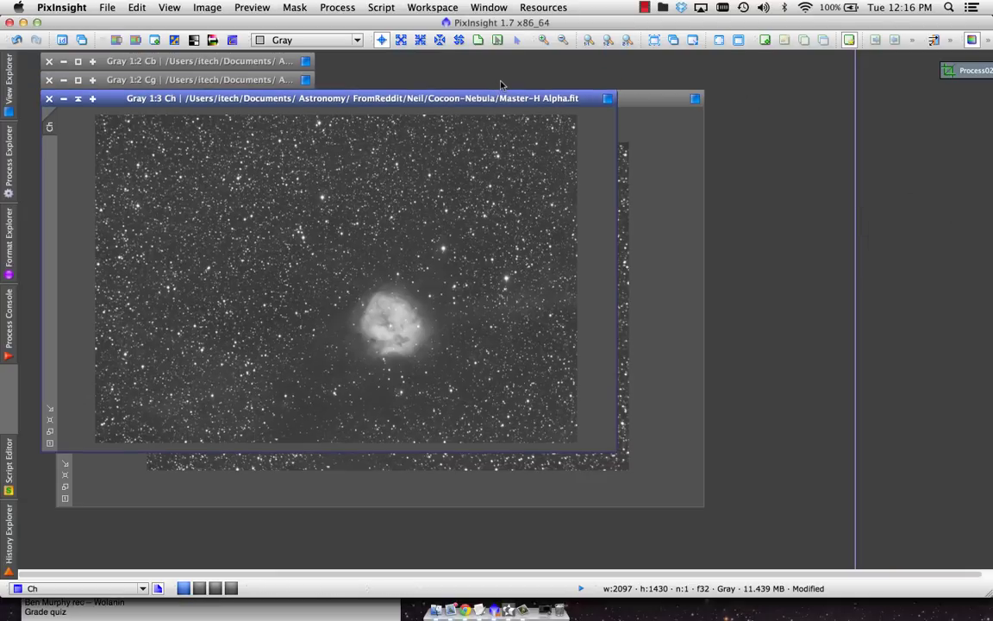
{"action": "left_click_drag", "start_coordinate": [655, 103], "coordinate": [729, 122]}
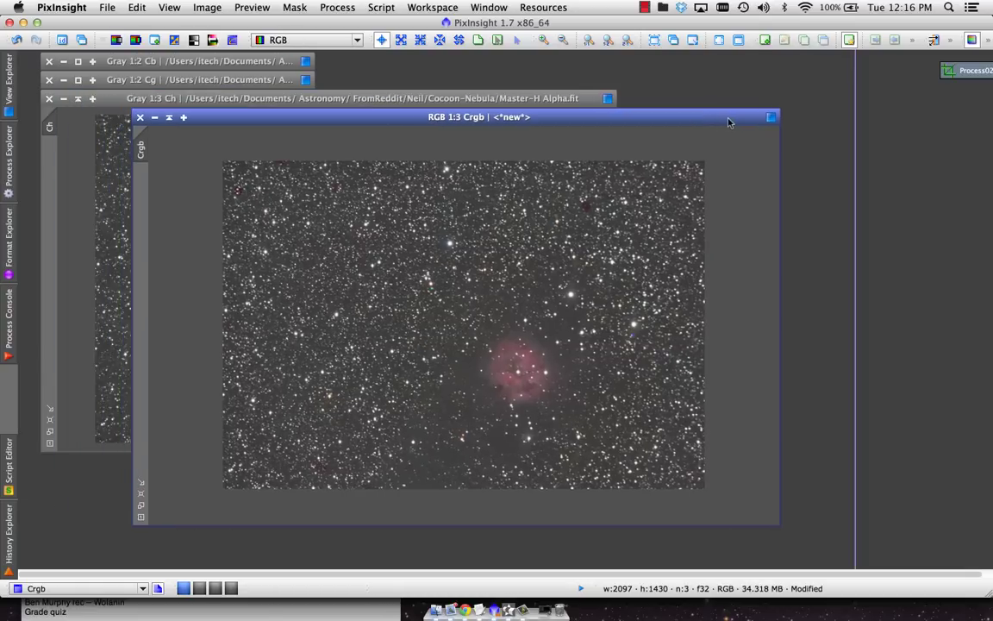
{"action": "left_click", "coordinate": [532, 98]}
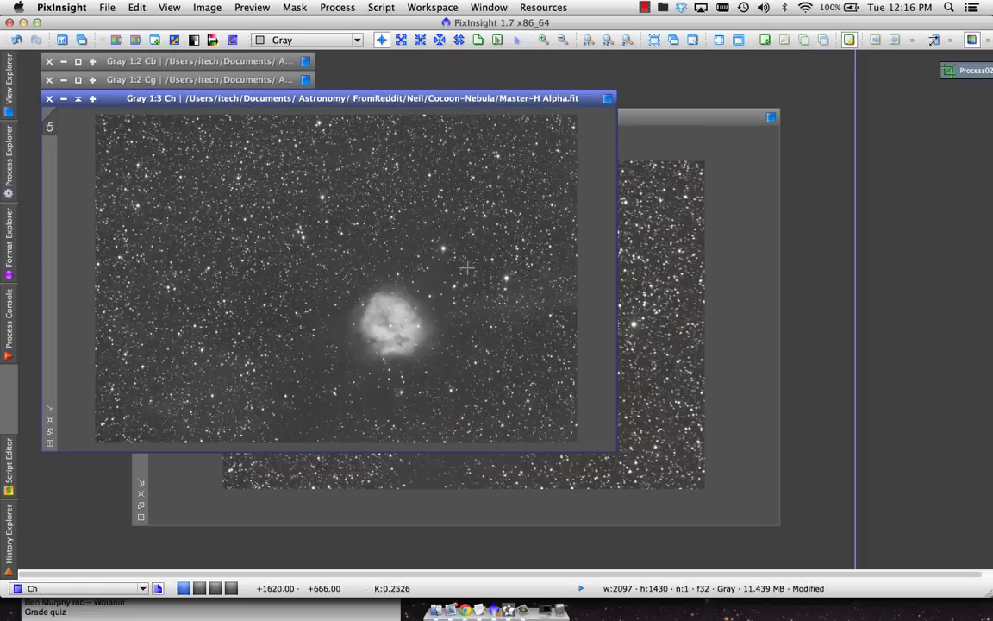
{"action": "scroll", "coordinate": [466, 270], "scroll_direction": "up", "scroll_amount": 1}
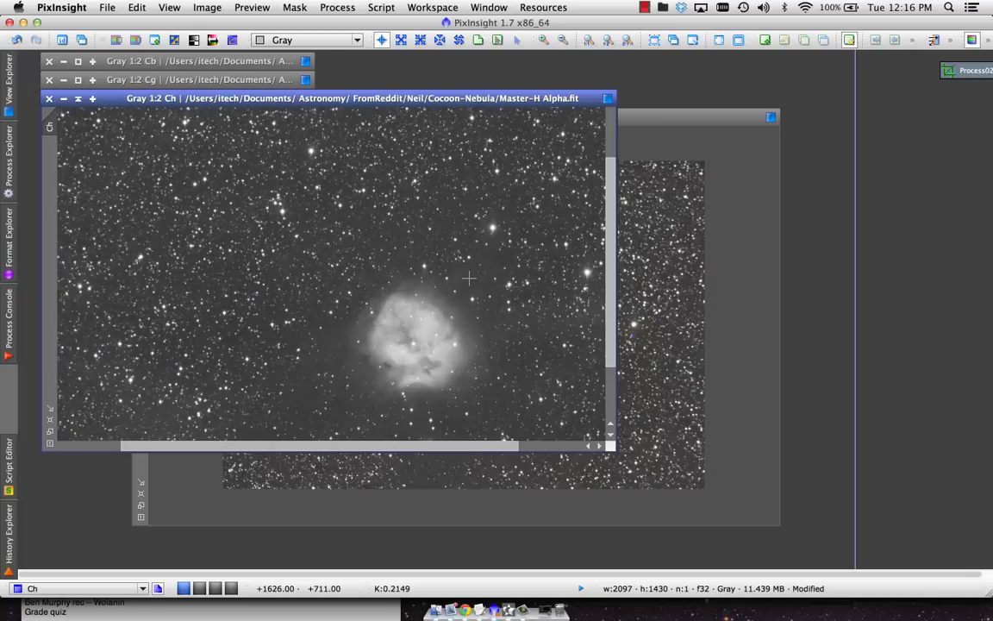
{"action": "scroll", "coordinate": [469, 276], "scroll_direction": "down", "scroll_amount": 3}
{"action": "scroll", "coordinate": [469, 276], "scroll_direction": "right", "scroll_amount": 3}
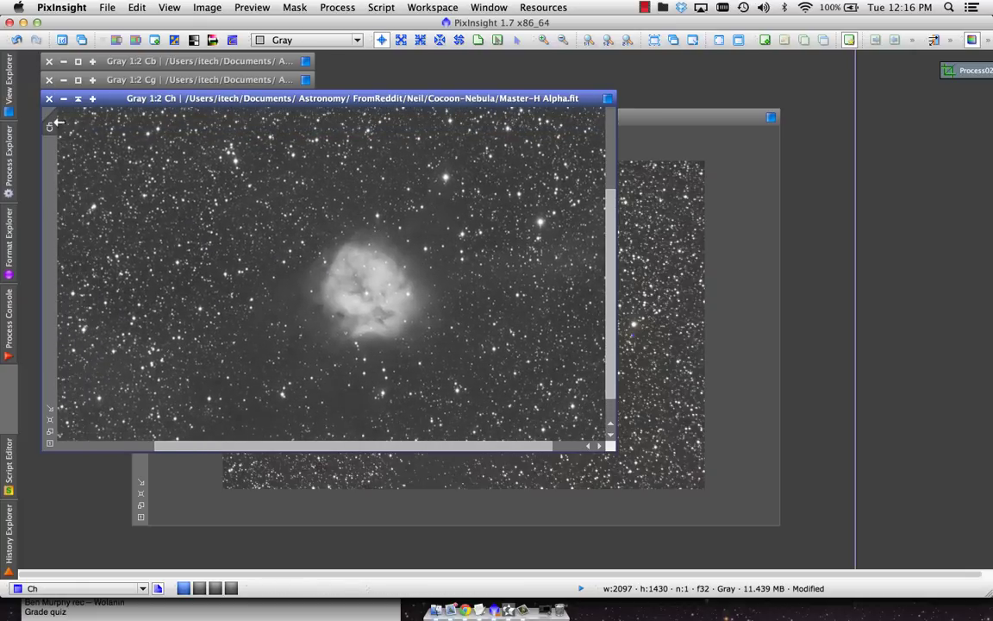
{"action": "left_click_drag", "start_coordinate": [50, 117], "coordinate": [52, 159]}
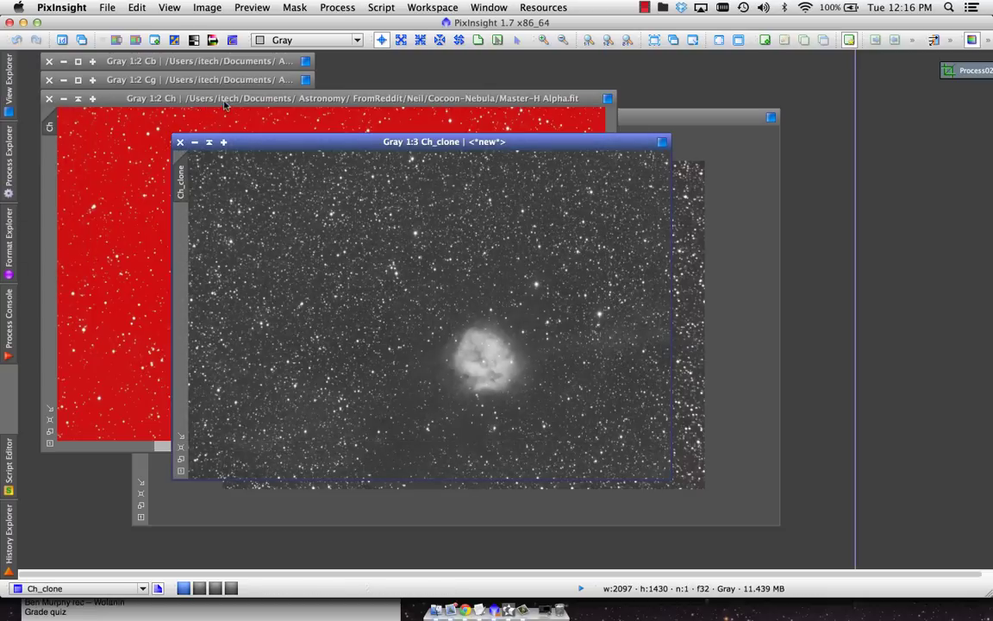
- Toggle Invert Mask twice, leaving the mask non-inverted, and turn off Show Mask
{"action": "left_click_drag", "start_coordinate": [223, 98], "coordinate": [246, 111]}
{"action": "left_click", "coordinate": [295, 7]}
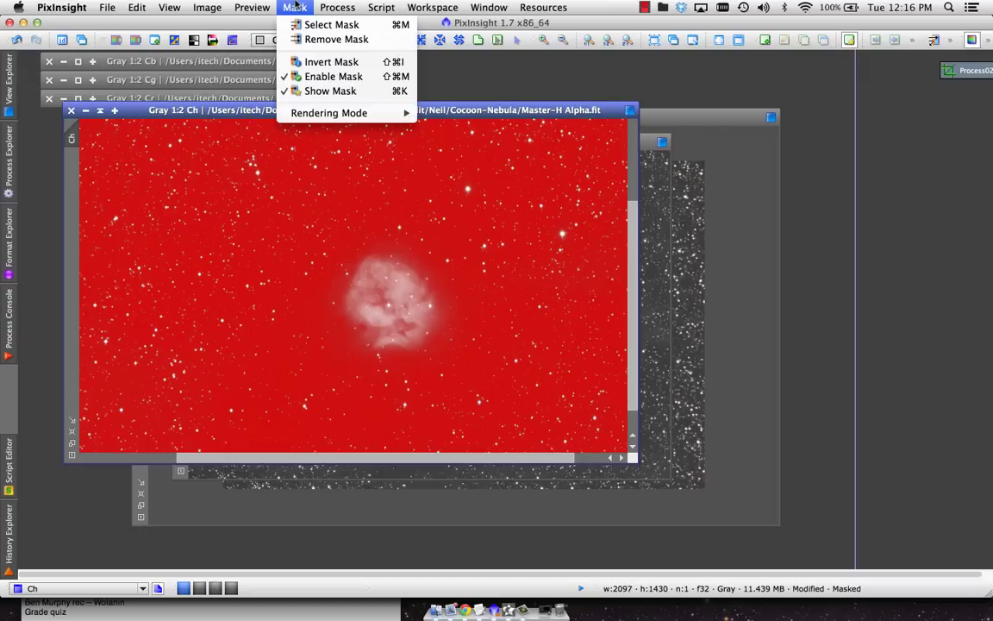
{"action": "left_click", "coordinate": [274, 58]}
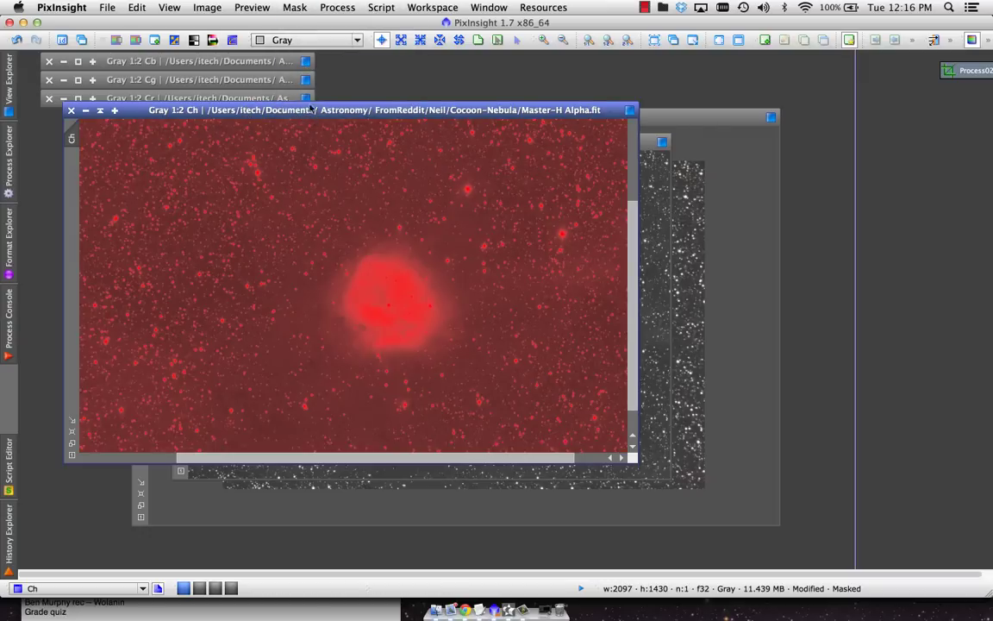
{"action": "left_click", "coordinate": [289, 7]}
{"action": "left_click", "coordinate": [305, 61]}
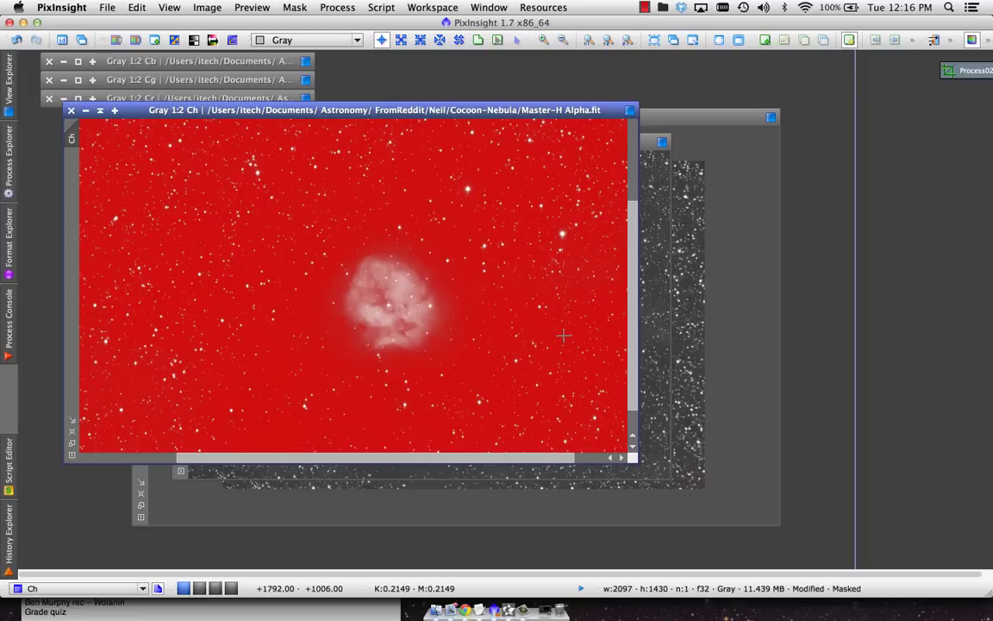
{"action": "left_click", "coordinate": [294, 7]}
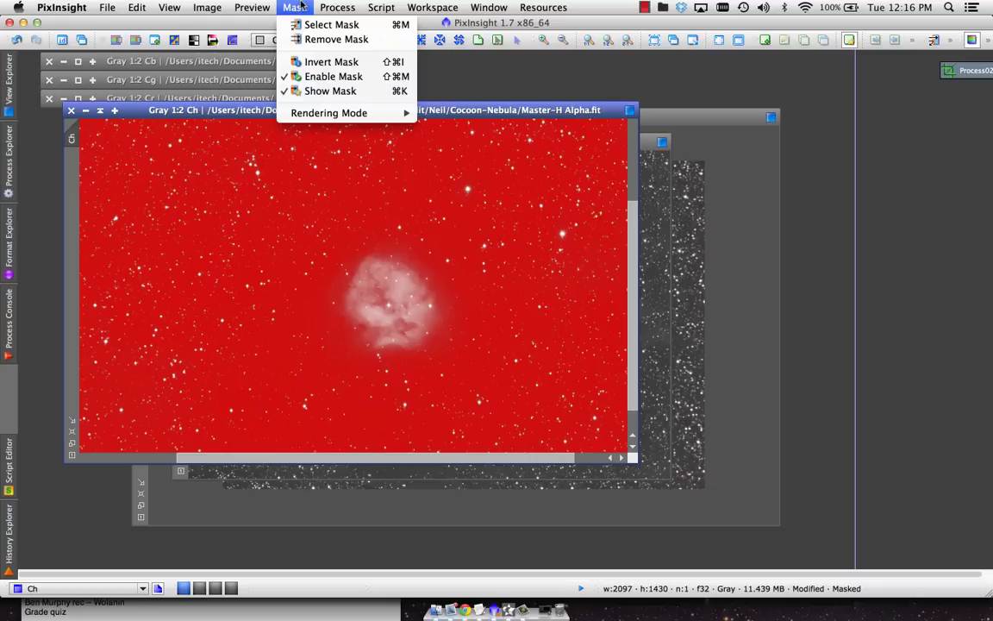
{"action": "left_click", "coordinate": [315, 93]}
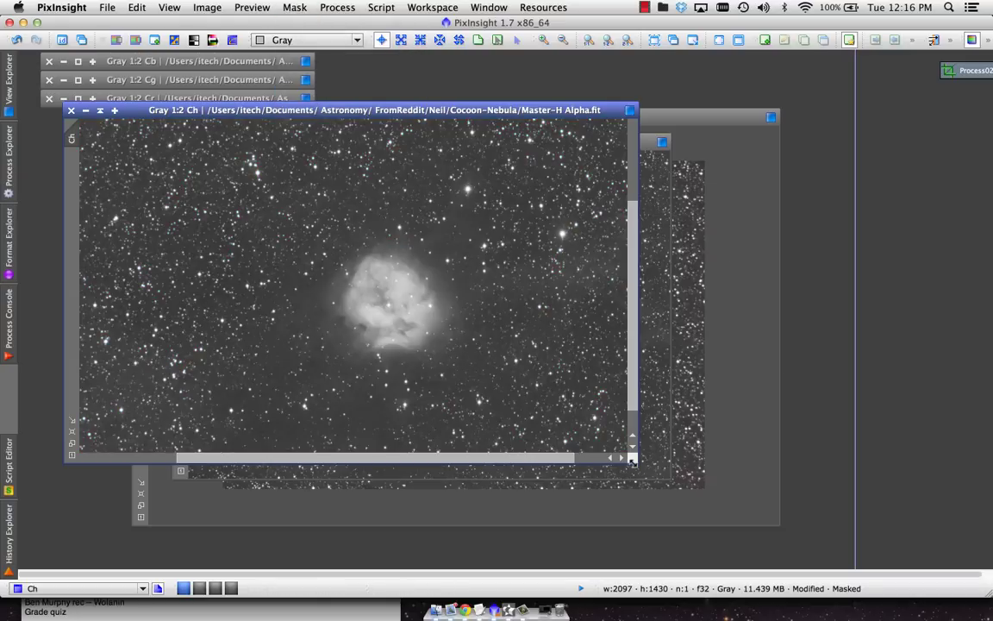
- Apply HDRMultiscaleTransform with 5 layers to Ch, comparing via undo/redo
{"action": "left_click_drag", "start_coordinate": [632, 462], "coordinate": [733, 522]}
{"action": "left_click", "coordinate": [335, 6]}
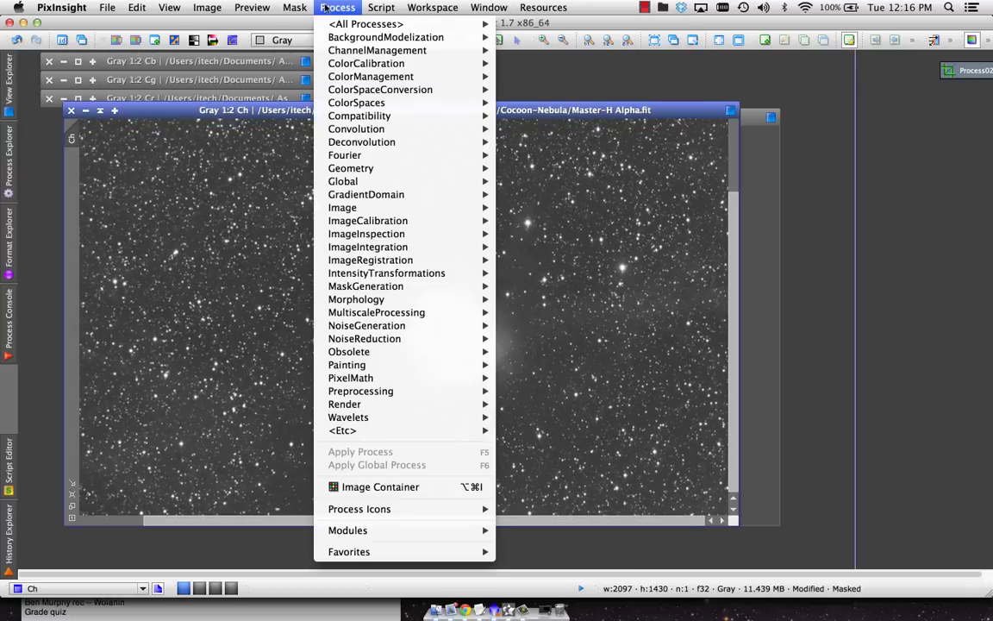
{"action": "mouse_move", "coordinate": [371, 24]}
{"action": "key", "text": "h"}
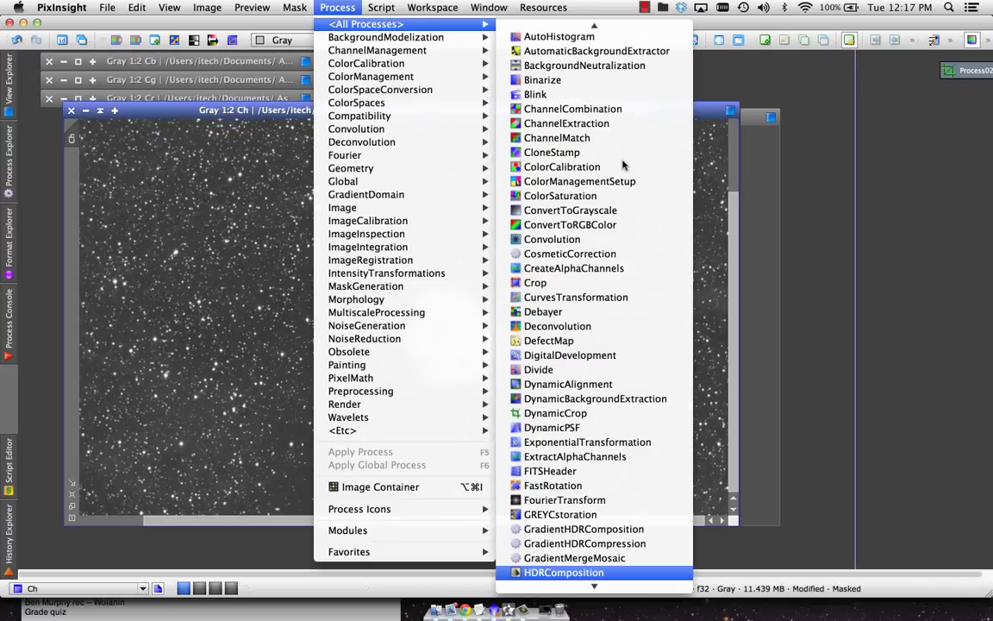
{"action": "key", "text": "Down"}
{"action": "key", "text": "Return"}
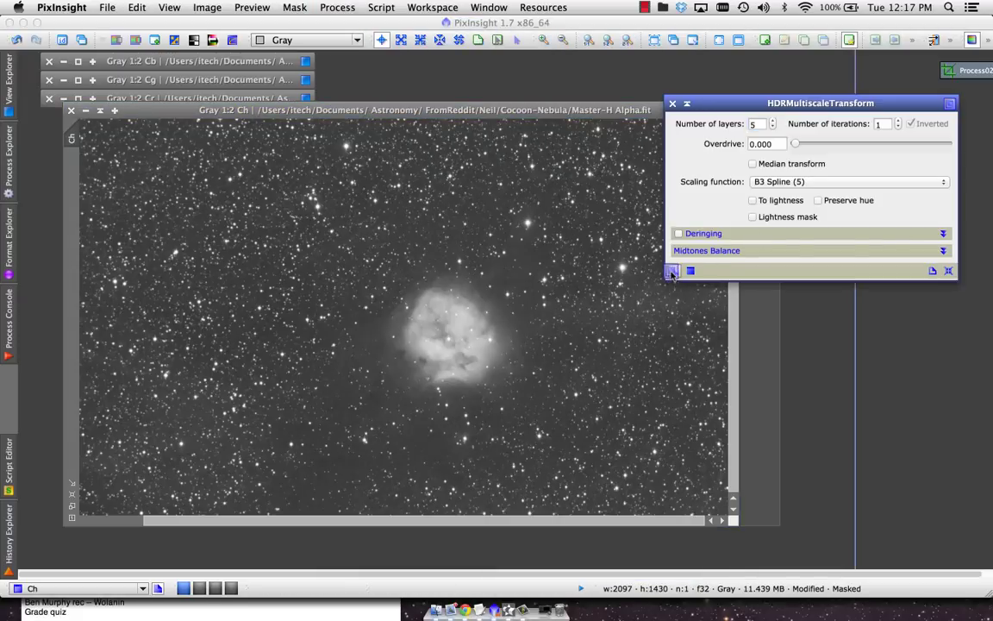
{"action": "left_click", "coordinate": [581, 305]}
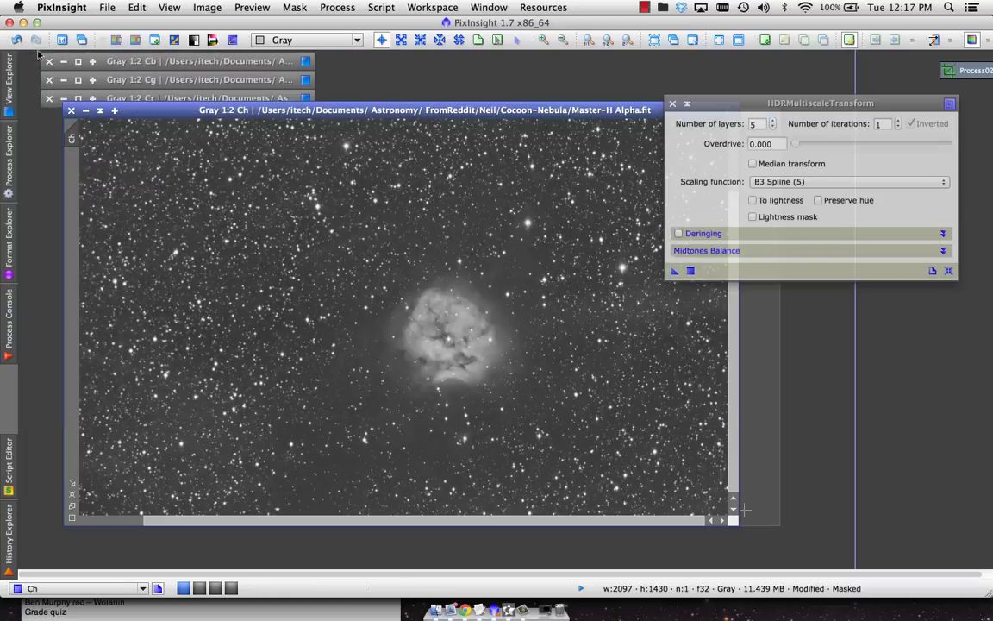
{"action": "left_click", "coordinate": [16, 40]}
{"action": "left_click", "coordinate": [34, 40]}
{"action": "scroll", "coordinate": [417, 373], "scroll_direction": "up", "scroll_amount": 1}
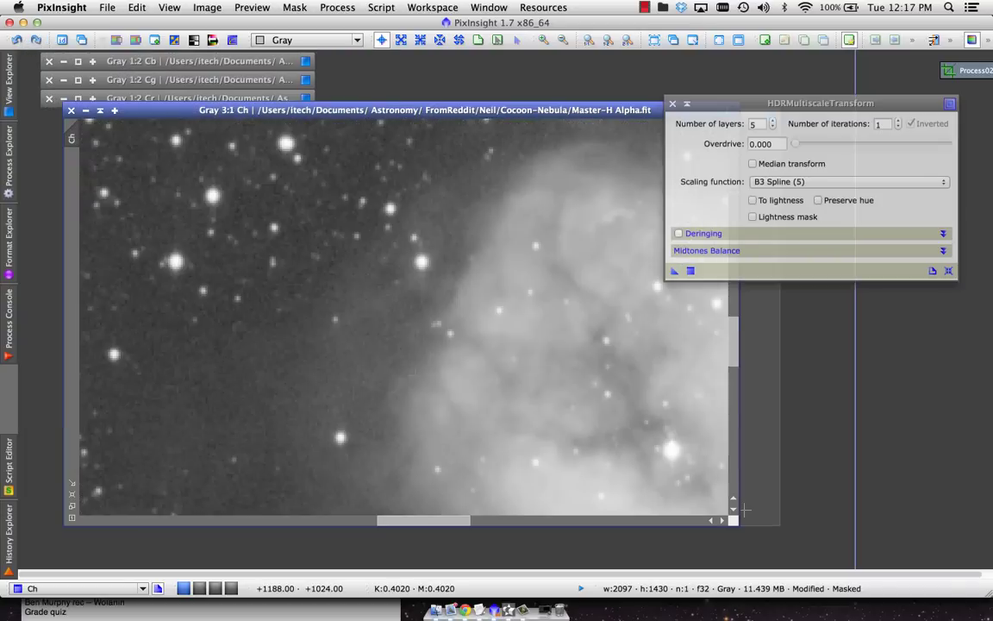
{"action": "left_click", "coordinate": [36, 40]}
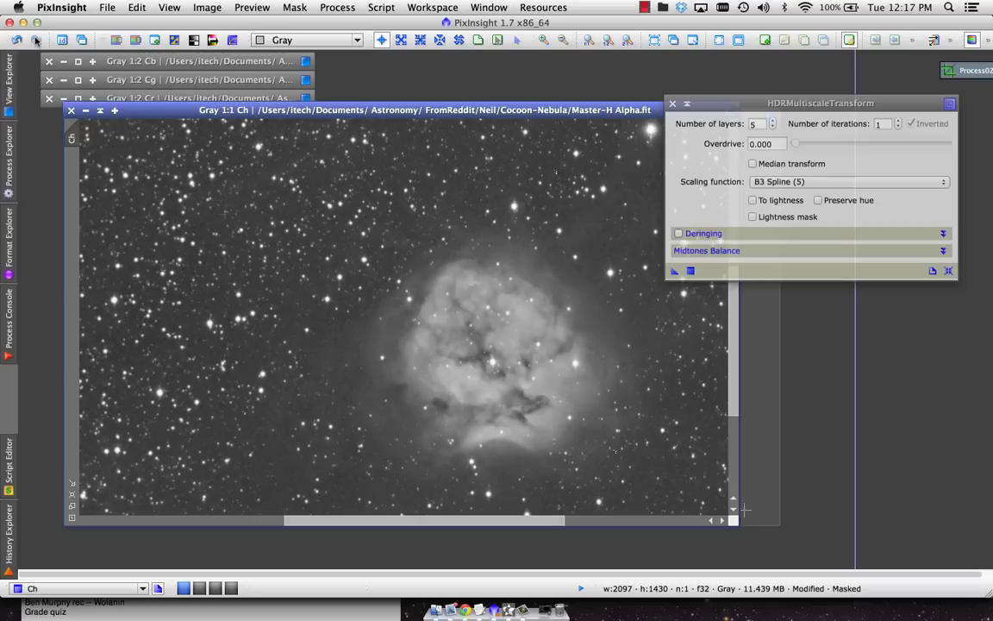
- Undo, enable Lightness mask, and reapply HDRMultiscaleTransform to Ch, comparing before and after
{"action": "left_click", "coordinate": [16, 39]}
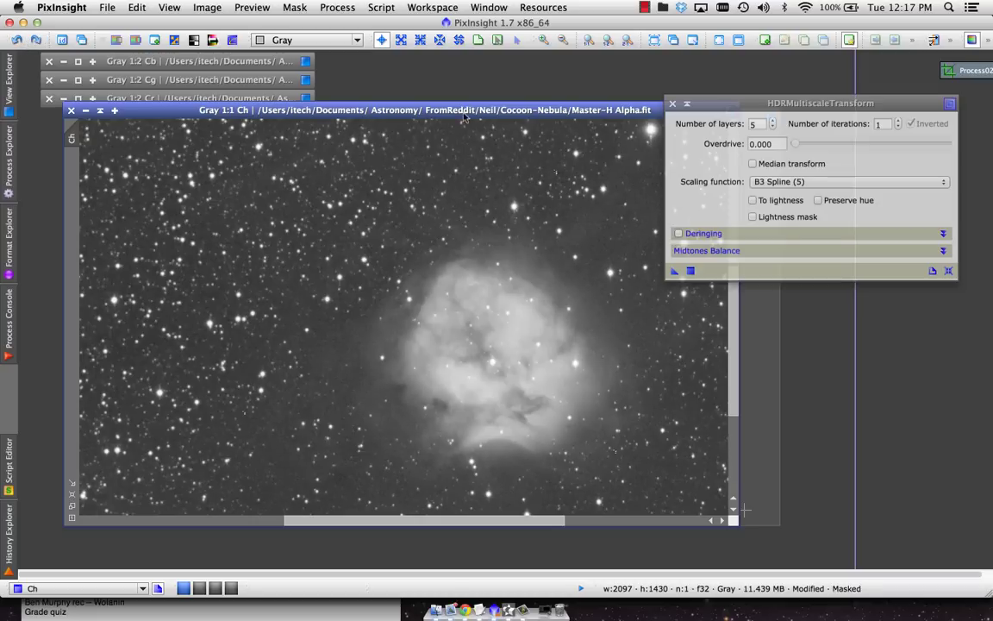
{"action": "left_click", "coordinate": [753, 217]}
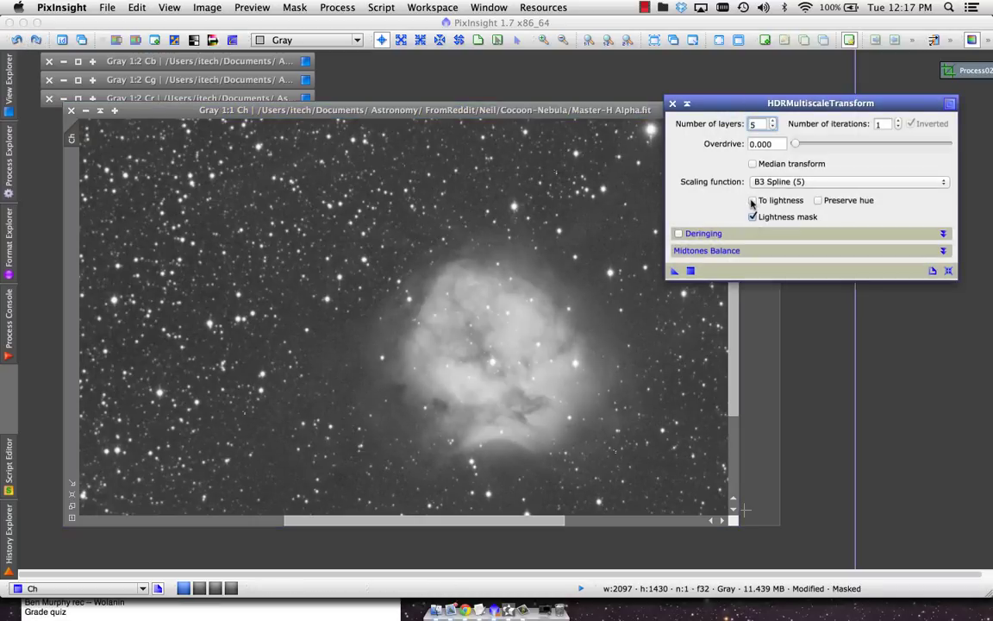
{"action": "left_click_drag", "start_coordinate": [681, 271], "coordinate": [527, 302]}
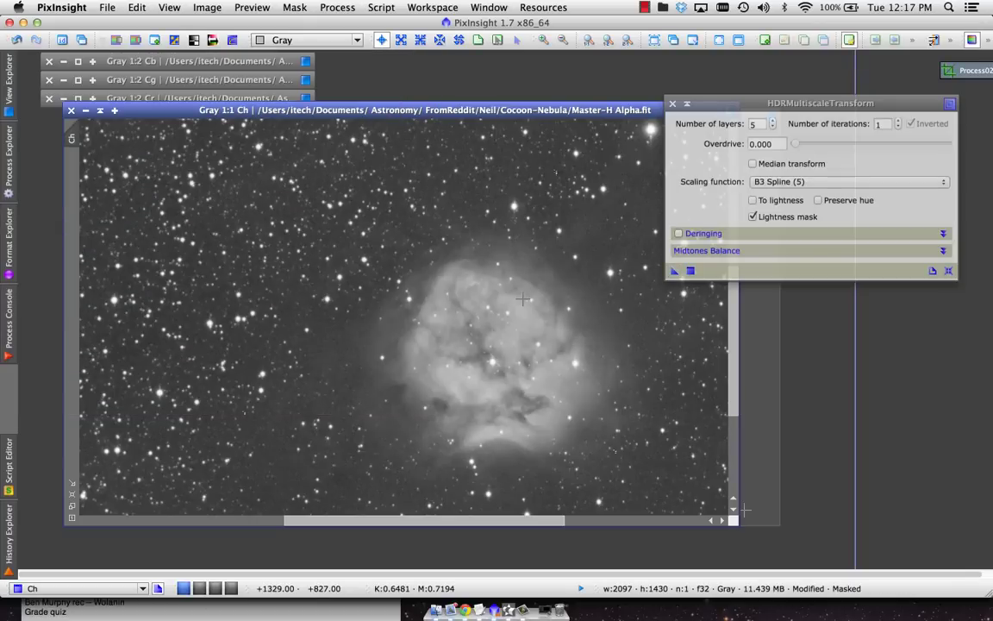
{"action": "left_click", "coordinate": [17, 40]}
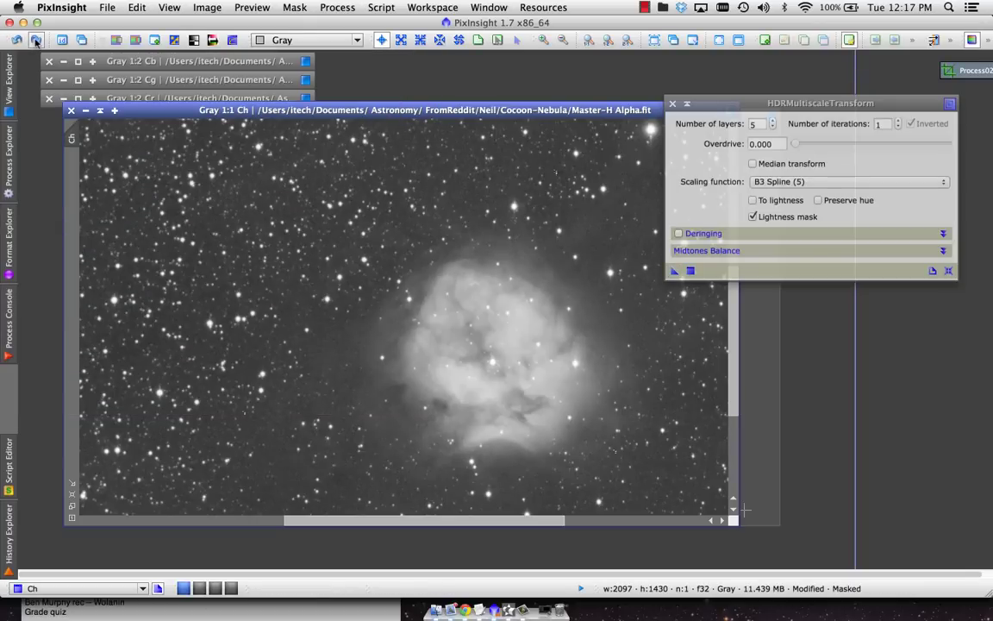
{"action": "left_click", "coordinate": [36, 40]}
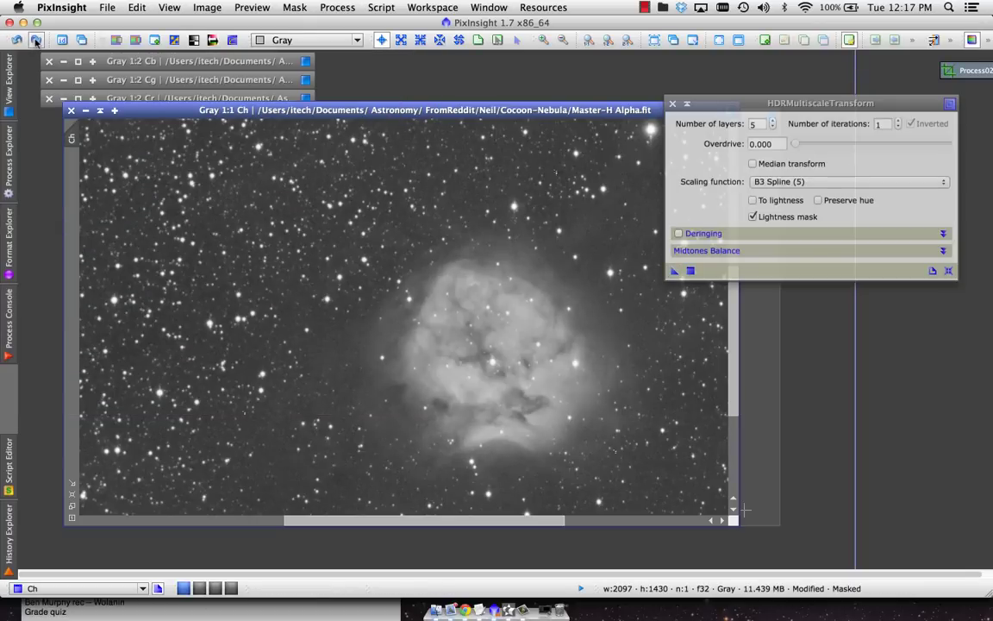
- Apply LocalHistogramEqualization with Amount 0.260 to the Ch image
{"action": "left_click", "coordinate": [673, 105]}
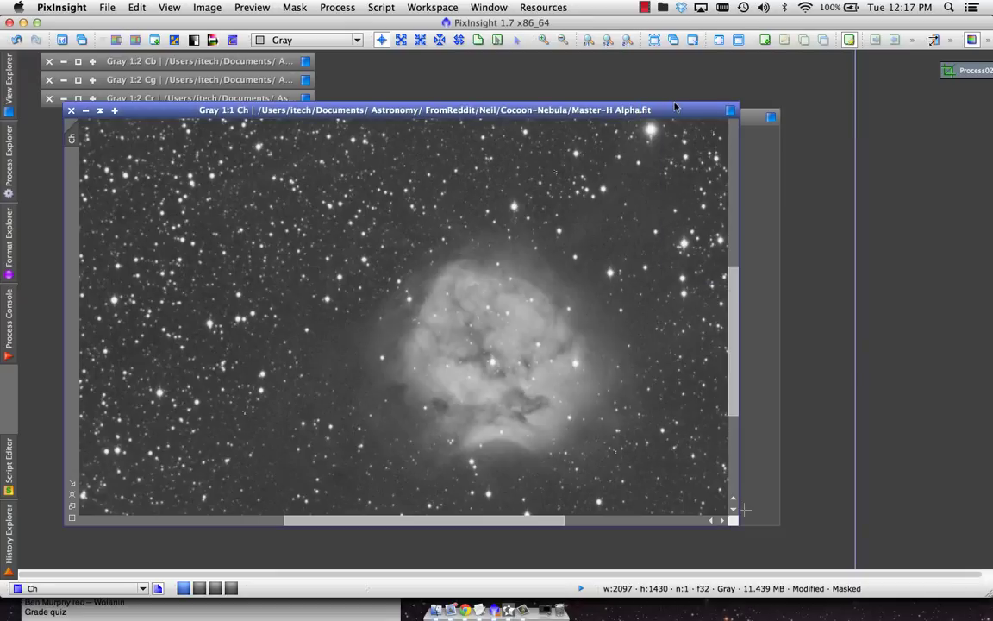
{"action": "left_click", "coordinate": [308, 7]}
{"action": "mouse_move", "coordinate": [367, 23]}
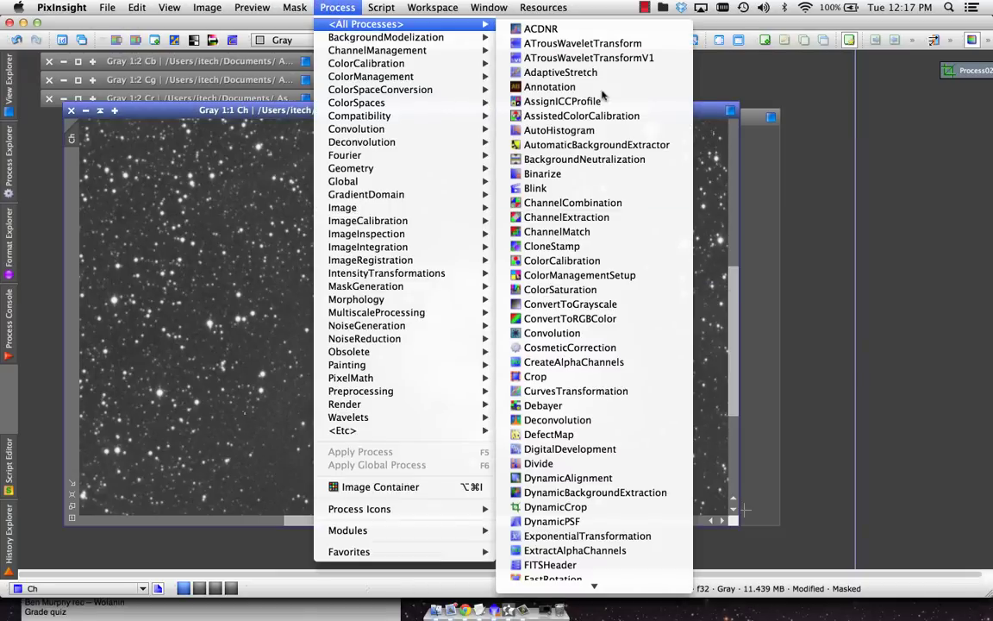
{"action": "type", "text": "la"}
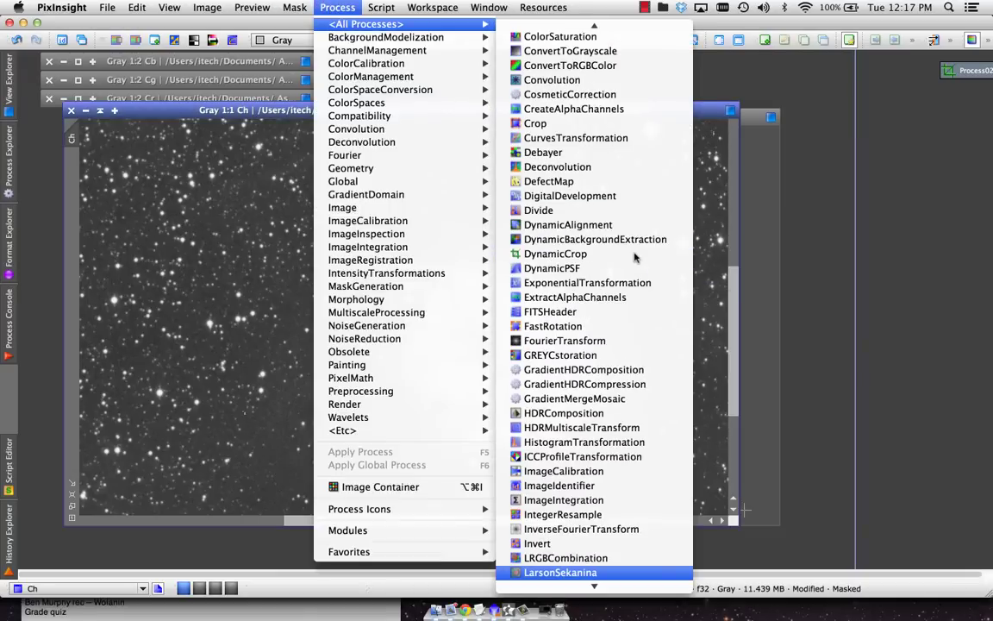
{"action": "type", "text": "o"}
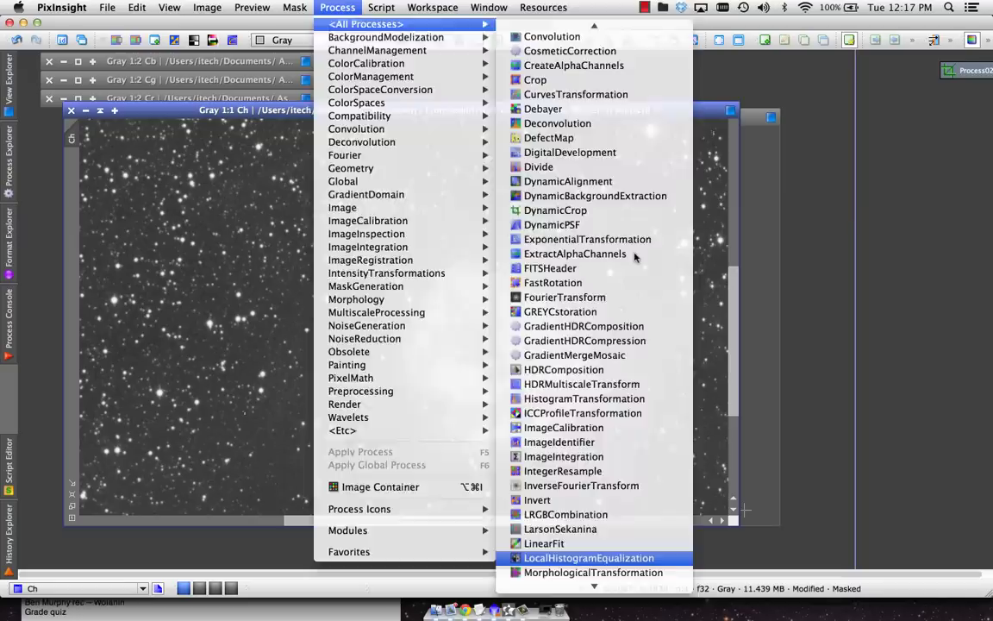
{"action": "key", "text": "Return"}
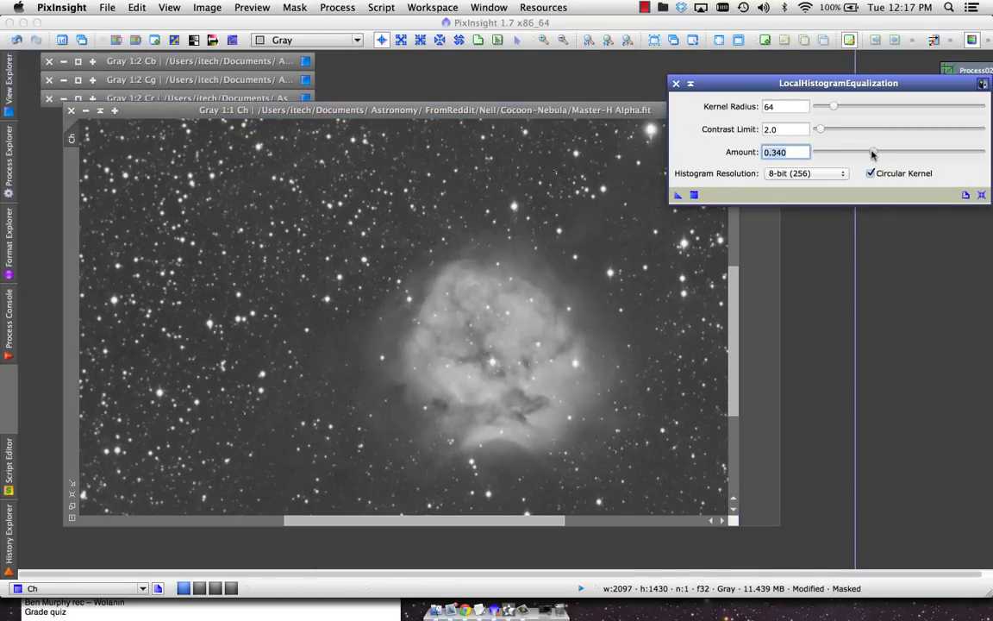
{"action": "left_click_drag", "start_coordinate": [873, 152], "coordinate": [862, 154]}
{"action": "left_click_drag", "start_coordinate": [746, 82], "coordinate": [694, 66]}
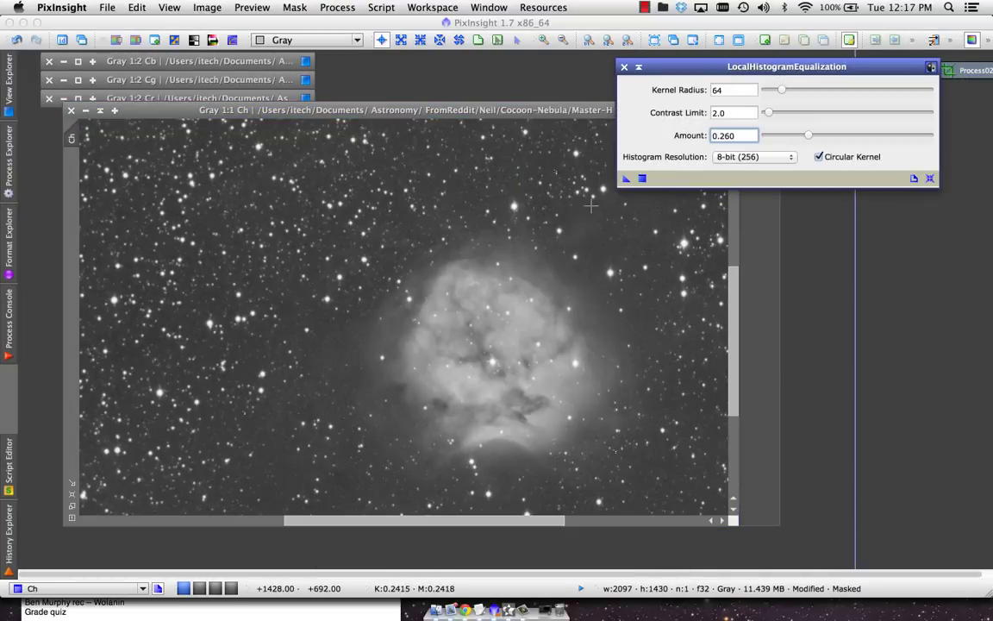
{"action": "left_click_drag", "start_coordinate": [626, 177], "coordinate": [530, 314]}
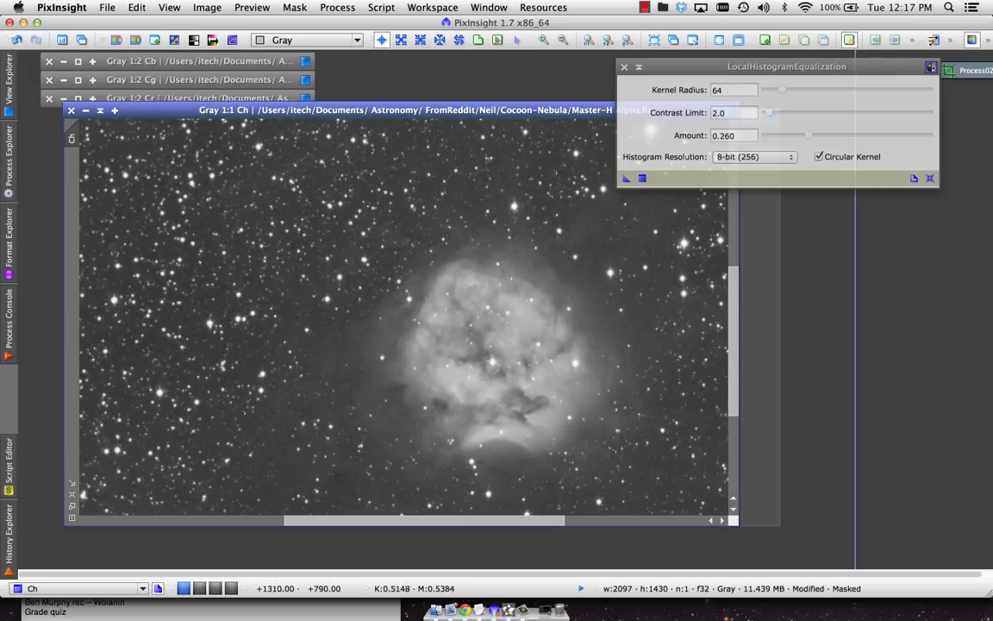
- Rearrange the windows to bring the colour Crgb image forward
{"action": "scroll", "coordinate": [556, 173], "scroll_direction": "down", "scroll_amount": 3}
{"action": "scroll", "coordinate": [507, 273], "scroll_direction": "up", "scroll_amount": 2}
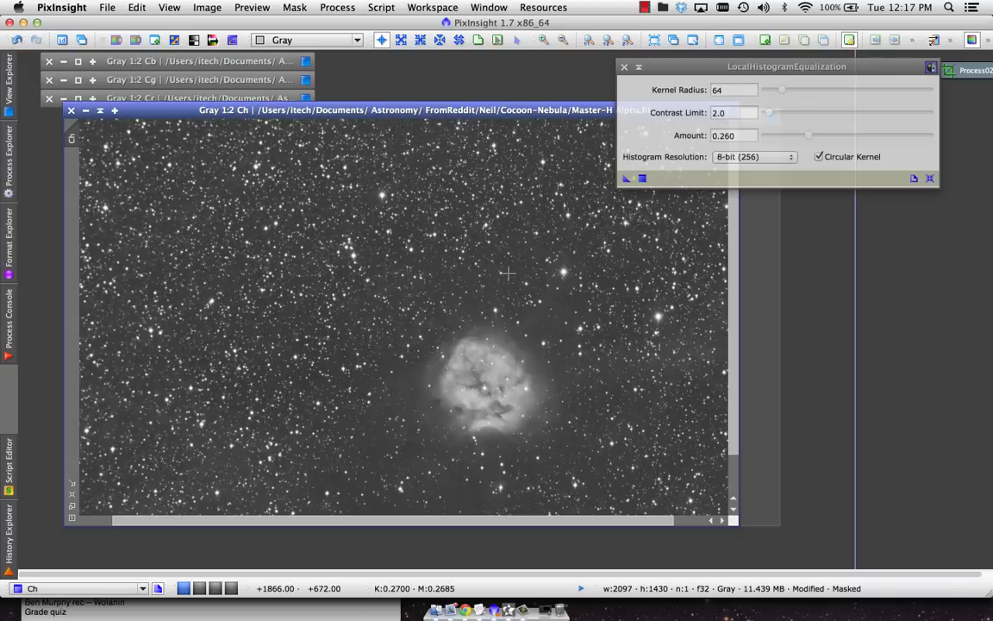
{"action": "scroll", "coordinate": [507, 273], "scroll_direction": "down", "scroll_amount": 1}
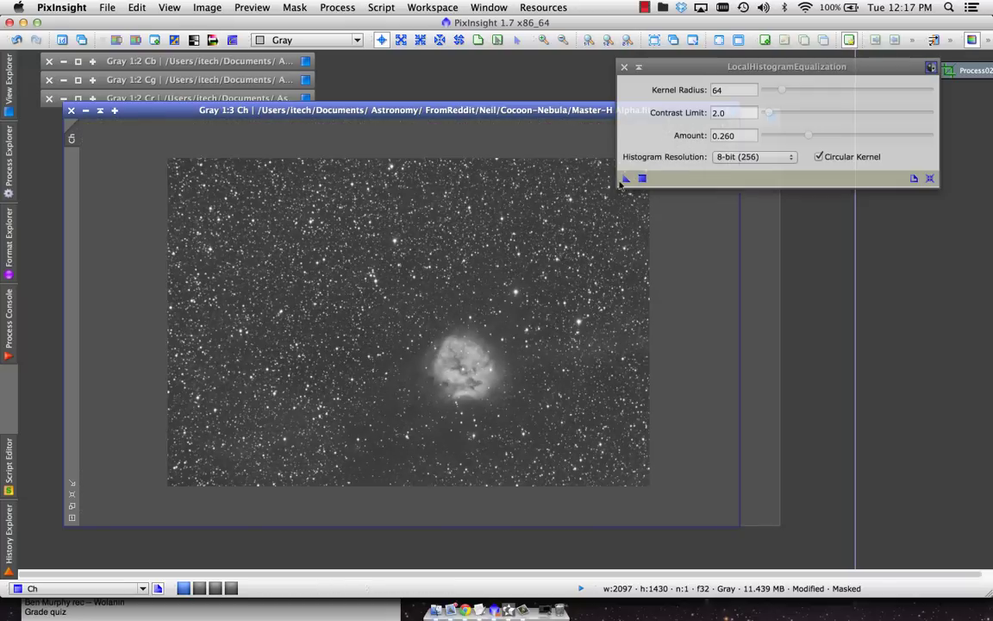
{"action": "left_click_drag", "start_coordinate": [665, 70], "coordinate": [871, 159]}
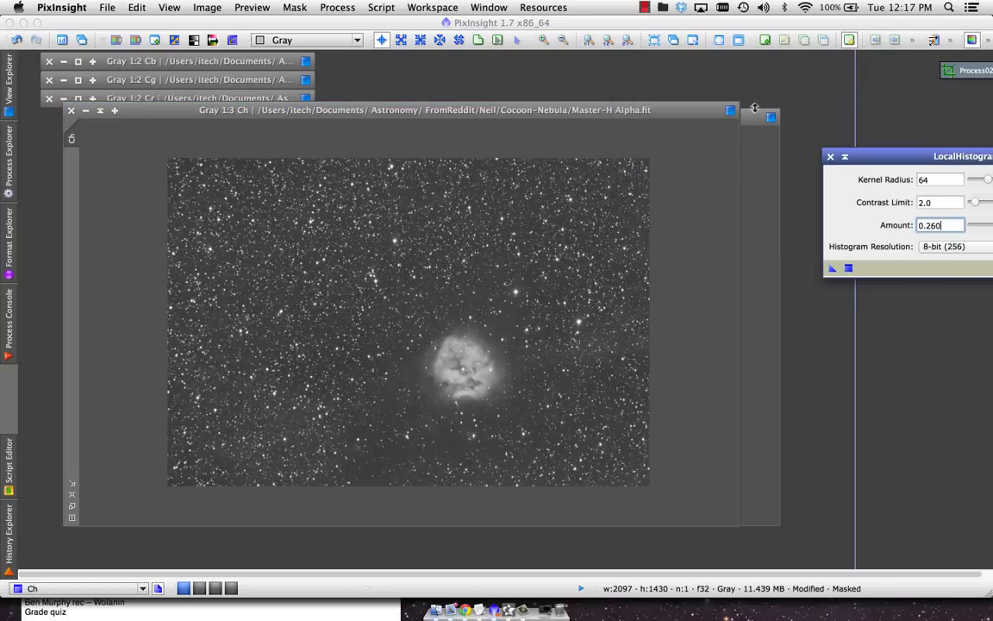
{"action": "left_click_drag", "start_coordinate": [646, 114], "coordinate": [564, 98]}
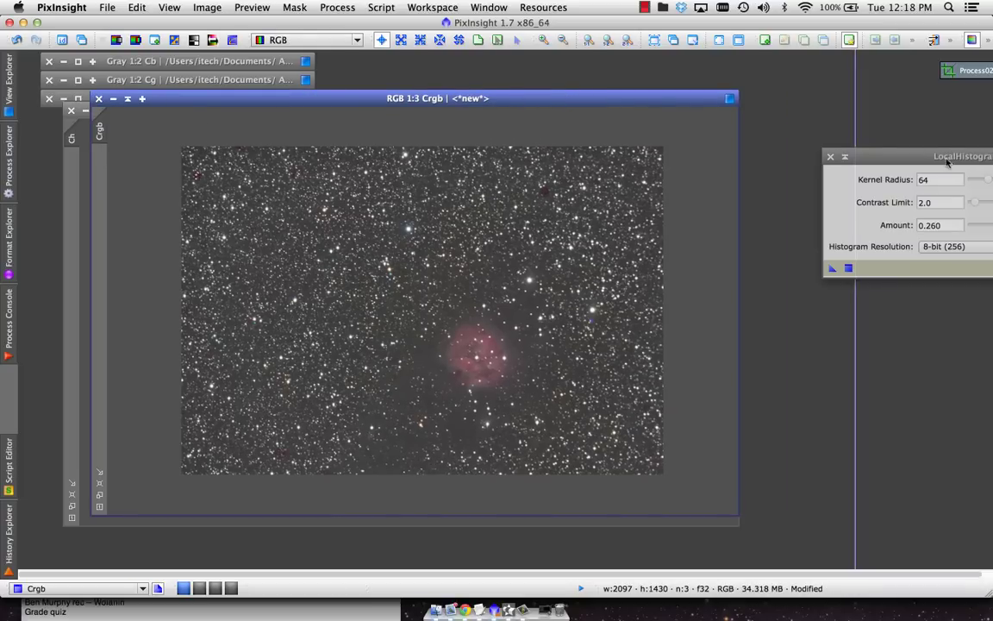
{"action": "left_click_drag", "start_coordinate": [937, 164], "coordinate": [907, 120]}
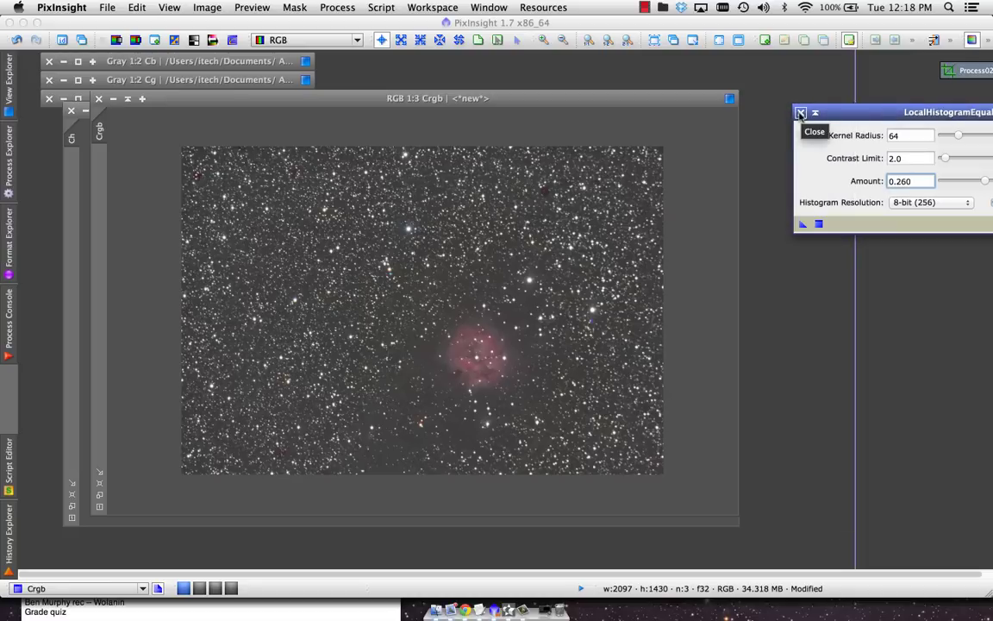
- Set LRGBCombination to use only the L channel, with Ch as luminance source
{"action": "left_click", "coordinate": [801, 113]}
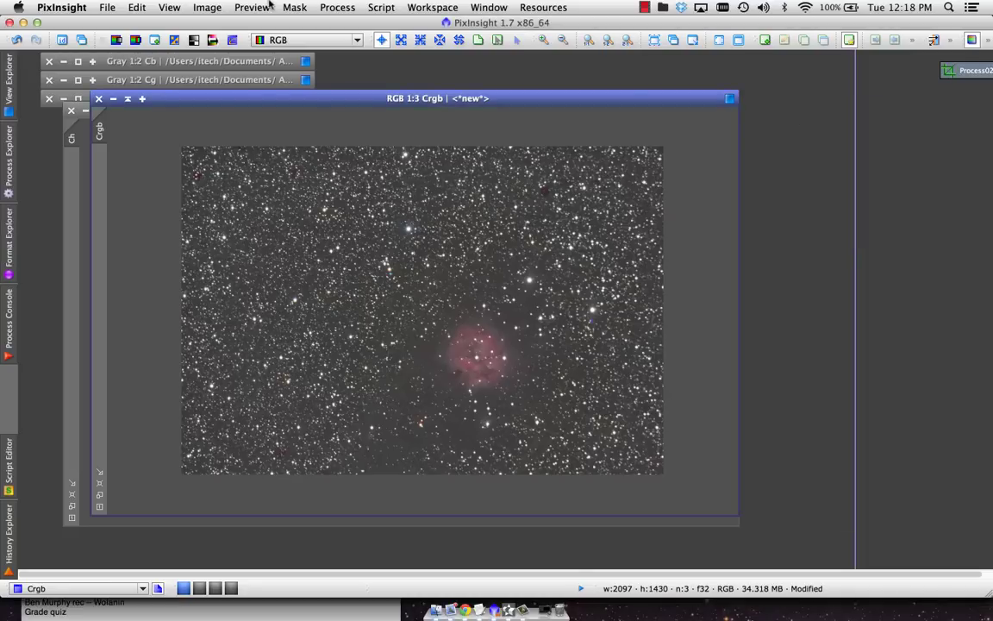
{"action": "left_click", "coordinate": [334, 11]}
{"action": "scroll", "coordinate": [605, 145], "scroll_direction": "down", "scroll_amount": 5}
{"action": "scroll", "coordinate": [606, 144], "scroll_direction": "down", "scroll_amount": 4}
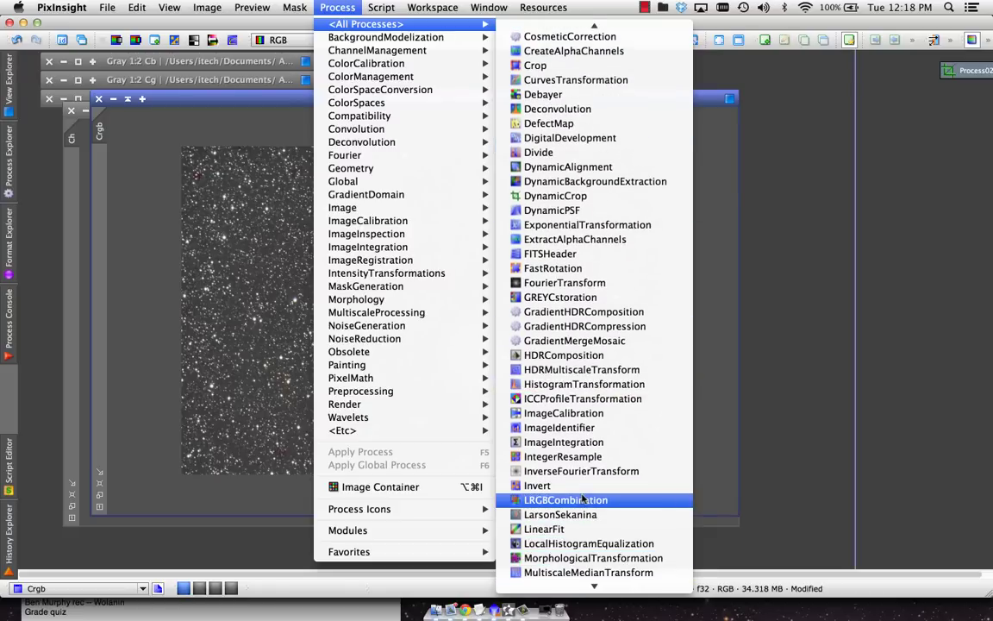
{"action": "left_click", "coordinate": [566, 500]}
{"action": "left_click_drag", "start_coordinate": [752, 80], "coordinate": [752, 123]}
{"action": "left_click", "coordinate": [718, 183]}
{"action": "left_click", "coordinate": [717, 166]}
{"action": "left_click", "coordinate": [719, 199]}
{"action": "left_click", "coordinate": [718, 215]}
{"action": "left_click", "coordinate": [745, 166]}
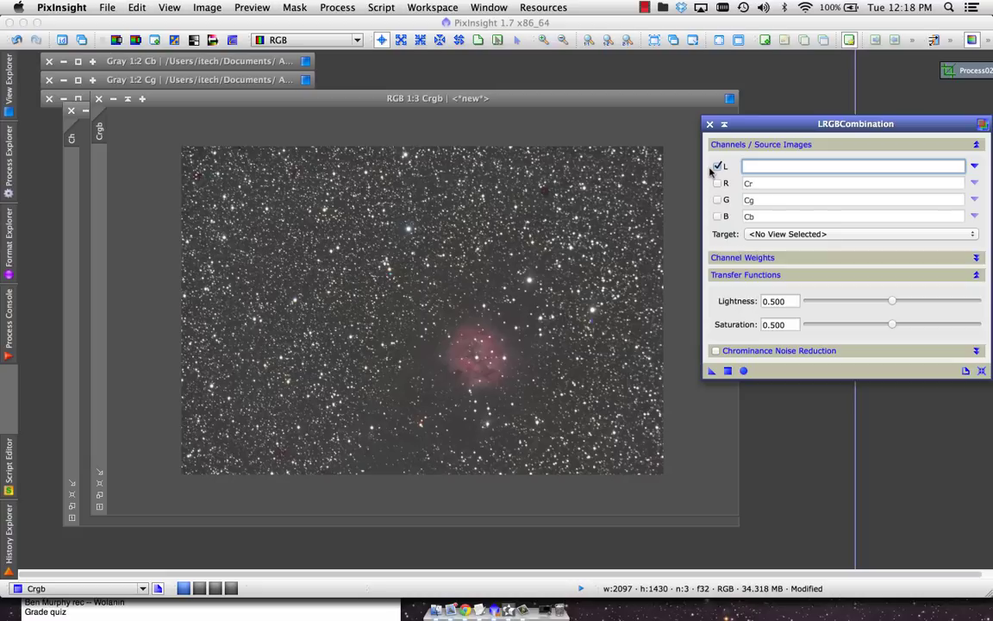
{"action": "type", "text": "Ch"}
- Set saturation to 0.400, apply the combination to Crgb, and zoom onto the nebula
{"action": "left_click", "coordinate": [893, 325]}
{"action": "left_click_drag", "start_coordinate": [892, 325], "coordinate": [875, 329]}
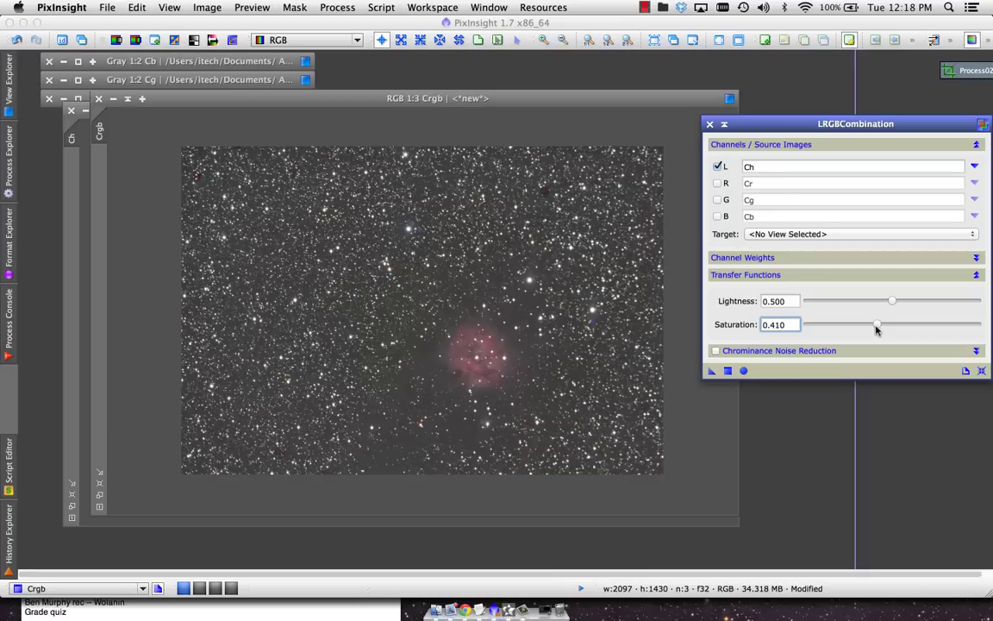
{"action": "left_click_drag", "start_coordinate": [880, 326], "coordinate": [874, 330]}
{"action": "left_click_drag", "start_coordinate": [711, 371], "coordinate": [501, 326]}
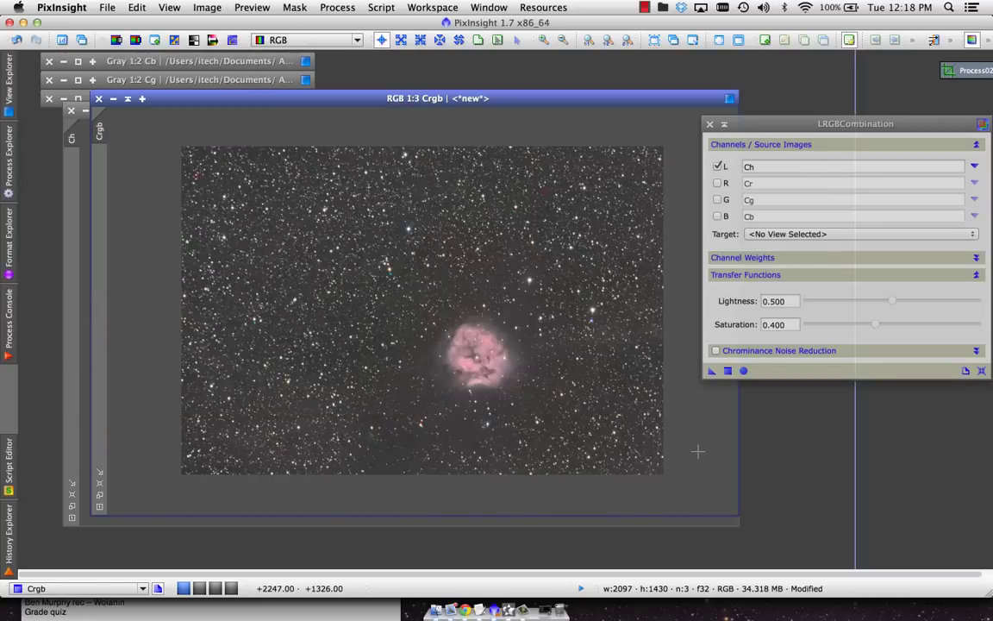
{"action": "key", "text": "super+plus"}
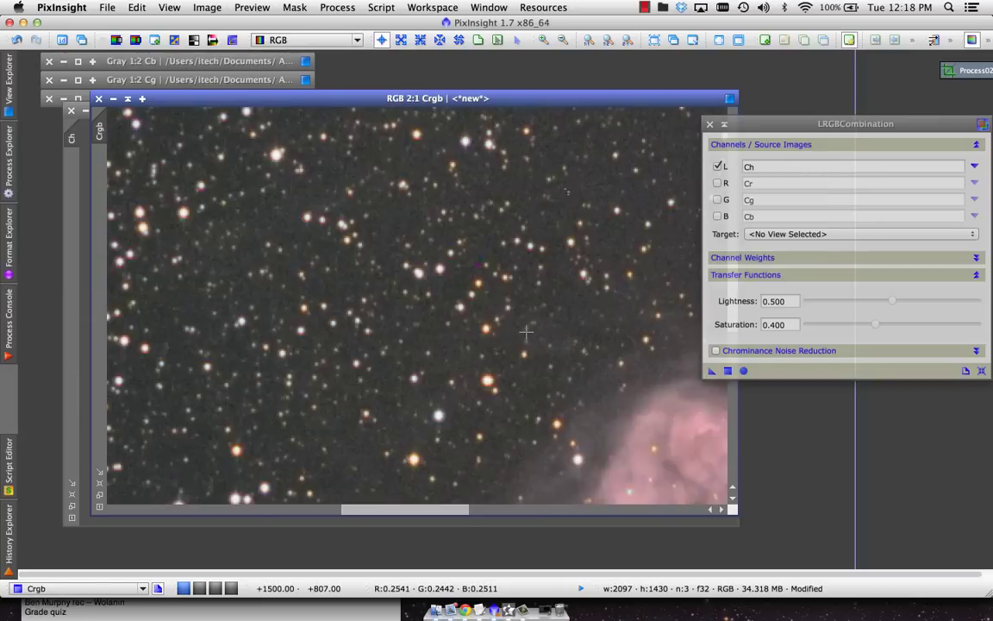
{"action": "scroll", "coordinate": [526, 331], "scroll_direction": "down", "scroll_amount": 1}
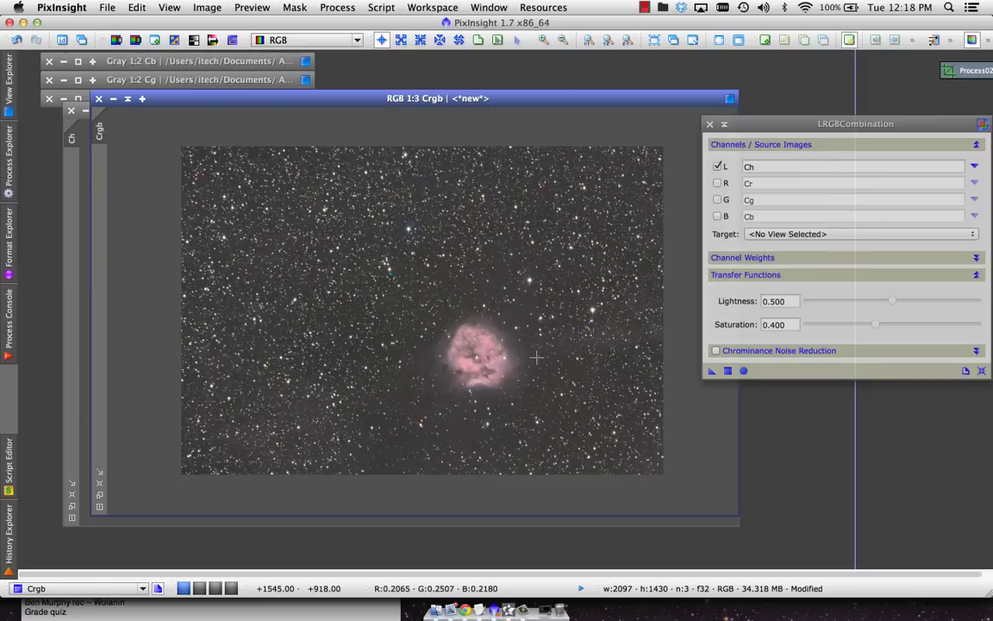
{"action": "scroll", "coordinate": [492, 321], "scroll_direction": "up", "scroll_amount": 3}
{"action": "scroll", "coordinate": [492, 321], "scroll_direction": "down", "scroll_amount": 1}
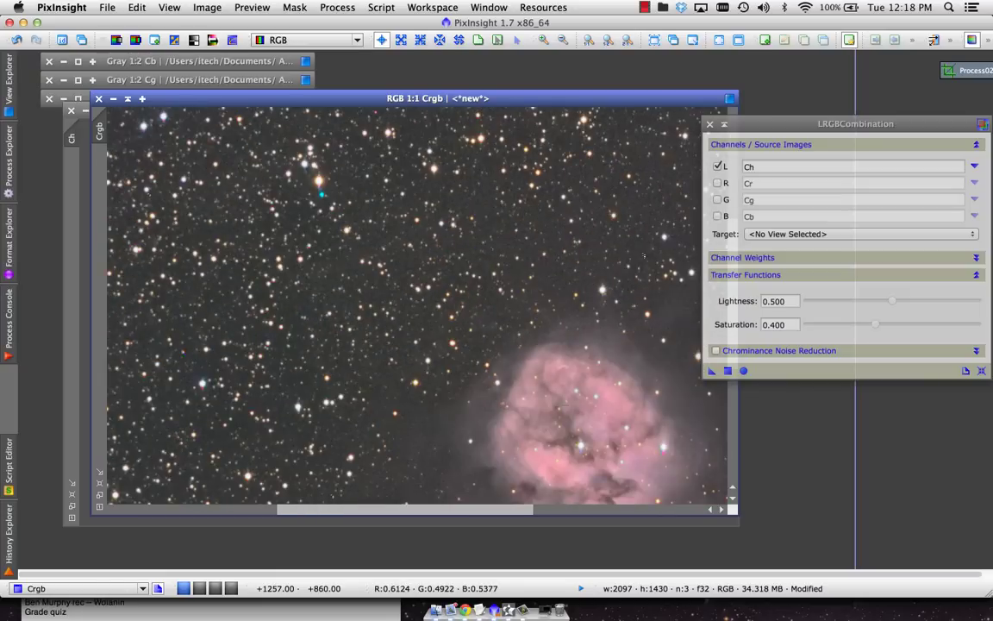
{"action": "left_click_drag", "start_coordinate": [491, 321], "coordinate": [259, 151]}
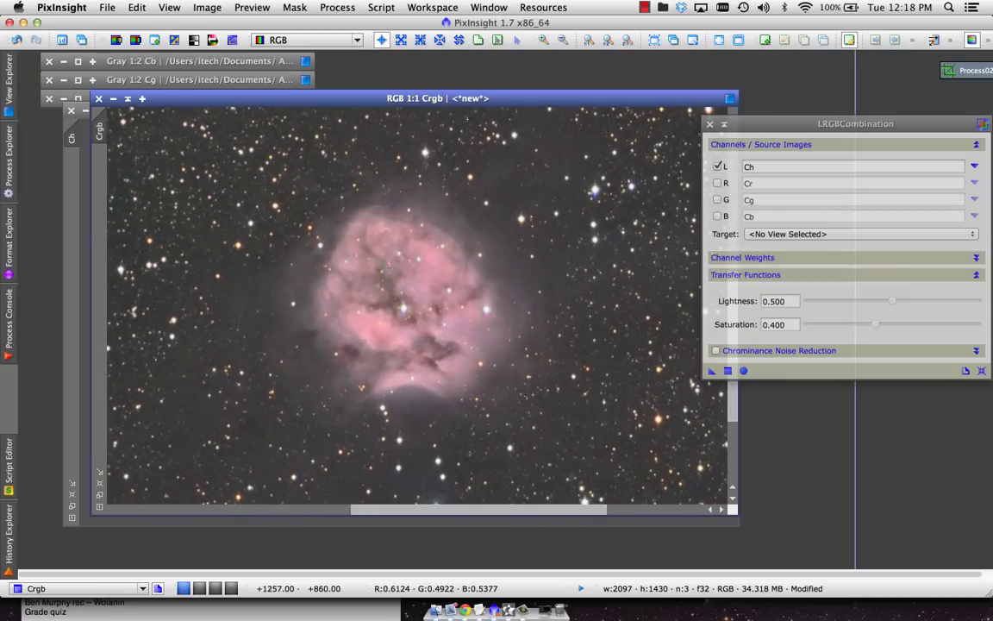
- Compare the 0.400-saturation combination via undo/redo, leaving it undone
{"action": "left_click", "coordinate": [16, 39]}
{"action": "left_click", "coordinate": [35, 40]}
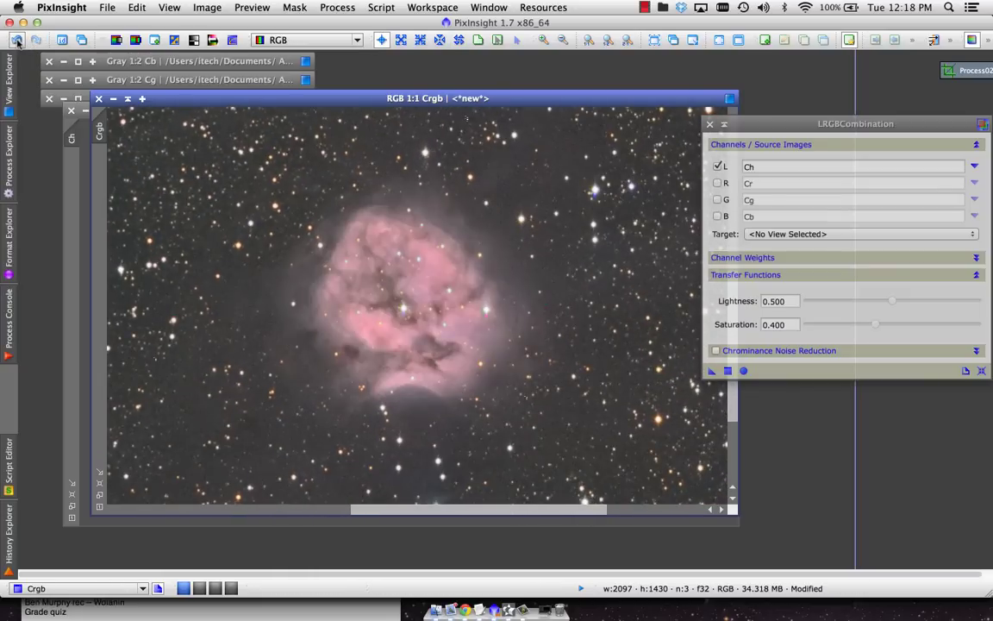
{"action": "left_click", "coordinate": [16, 40]}
{"action": "left_click", "coordinate": [35, 40]}
{"action": "left_click", "coordinate": [17, 40]}
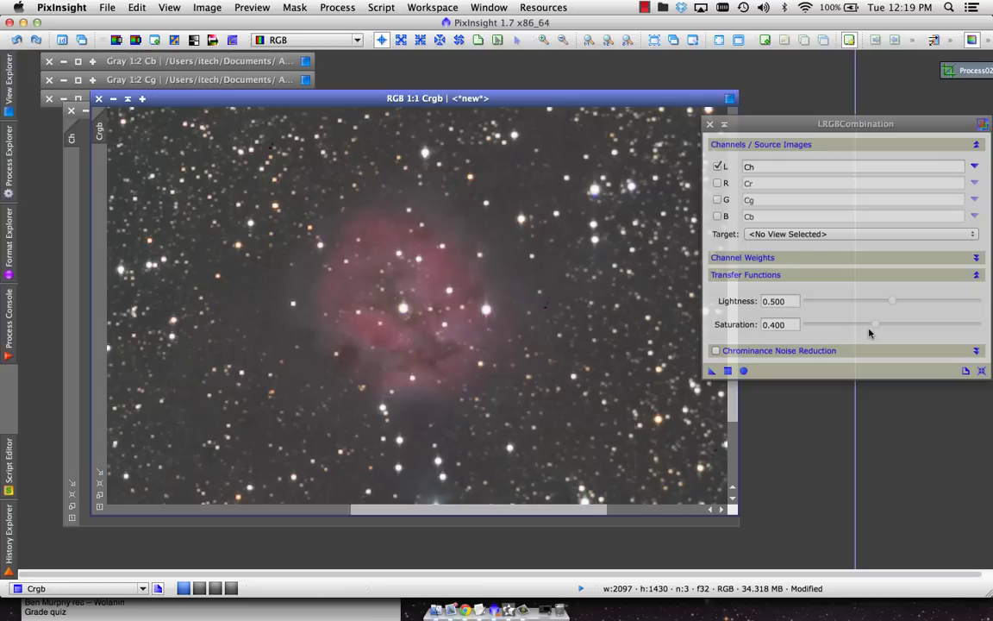
- Reapply LRGBCombination to Crgb at saturation 0.370 with chrominance noise reduction, then compare
{"action": "left_click", "coordinate": [877, 329]}
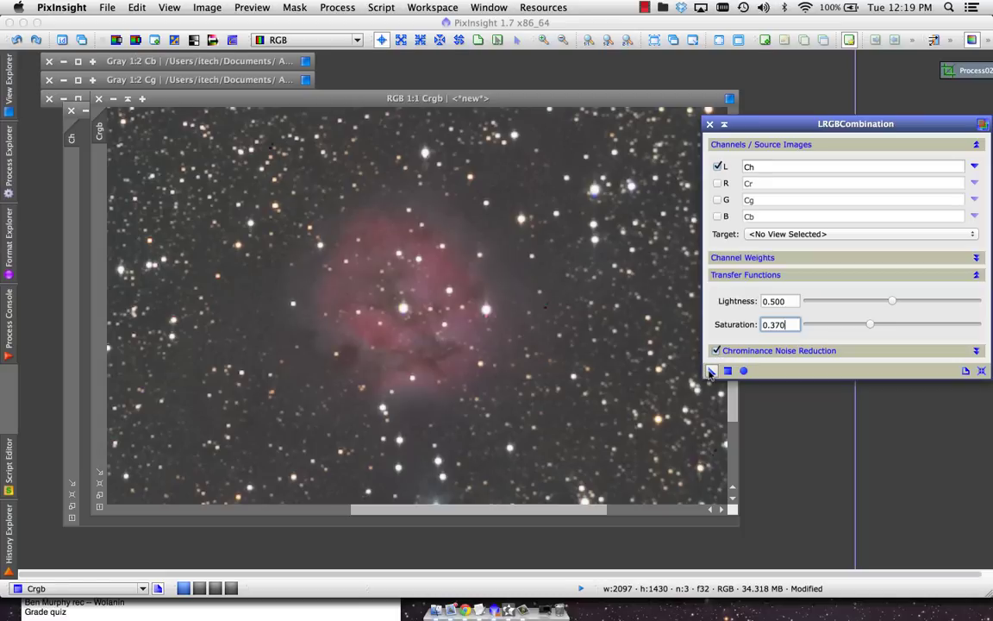
{"action": "left_click_drag", "start_coordinate": [712, 373], "coordinate": [470, 348]}
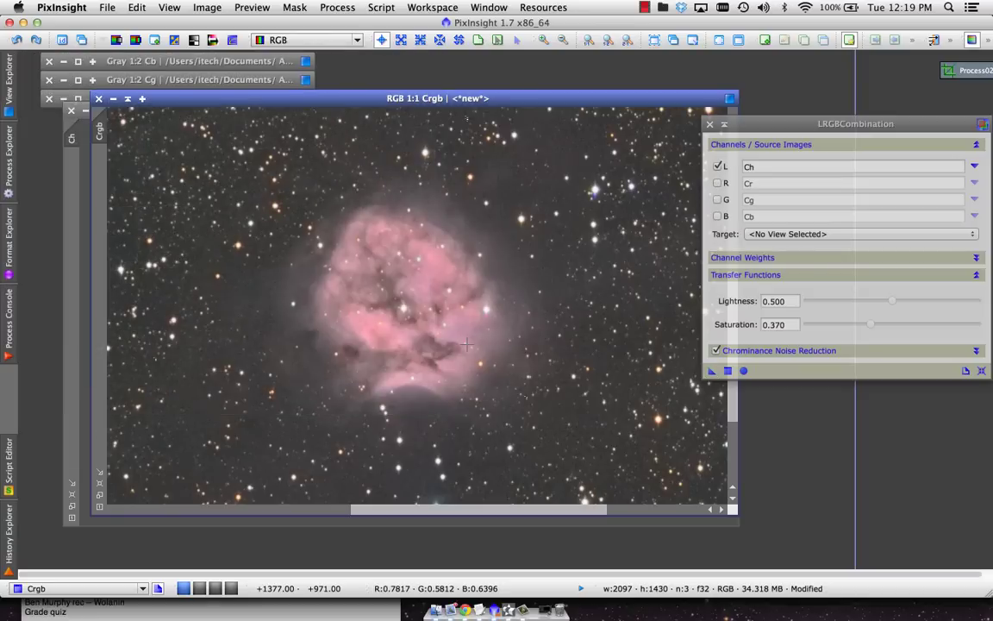
{"action": "left_click", "coordinate": [16, 40]}
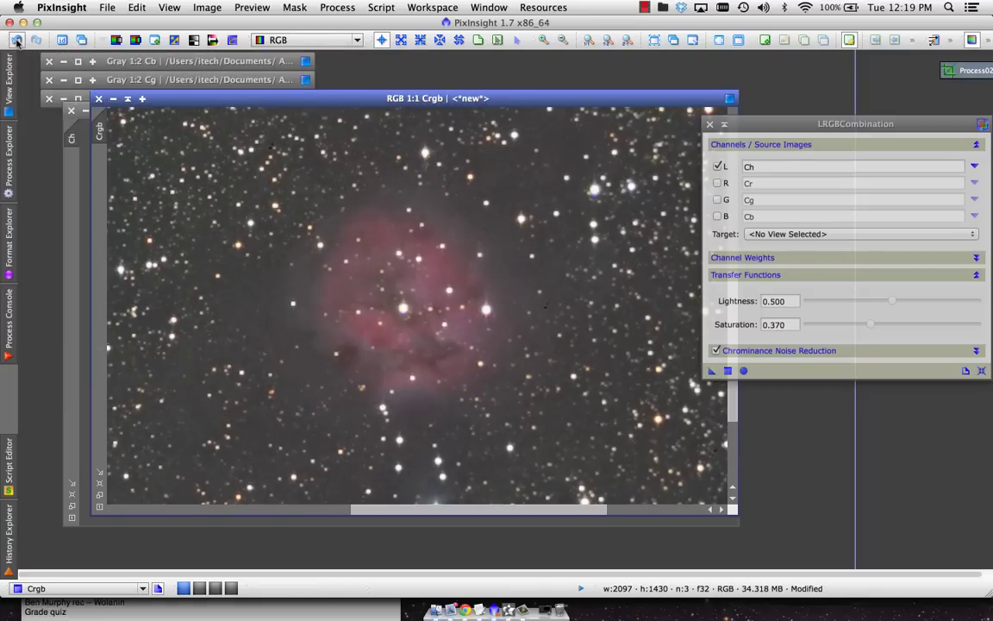
{"action": "left_click", "coordinate": [36, 40]}
{"action": "scroll", "coordinate": [382, 288], "scroll_direction": "down", "scroll_amount": 3}
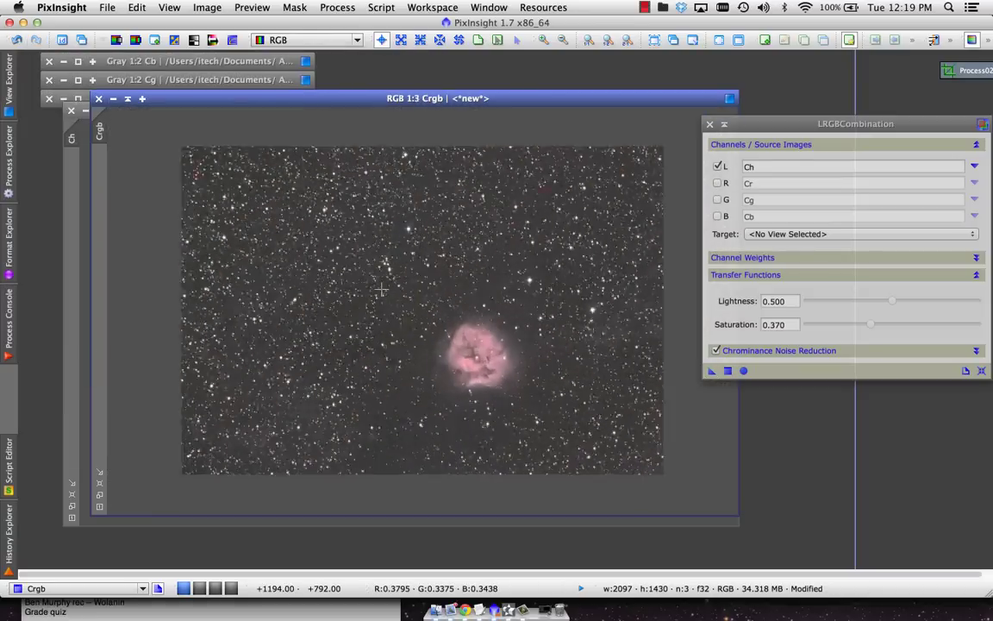
{"action": "scroll", "coordinate": [382, 288], "scroll_direction": "up", "scroll_amount": 2}
{"action": "scroll", "coordinate": [382, 289], "scroll_direction": "down", "scroll_amount": 2}
{"action": "scroll", "coordinate": [382, 289], "scroll_direction": "up", "scroll_amount": 2}
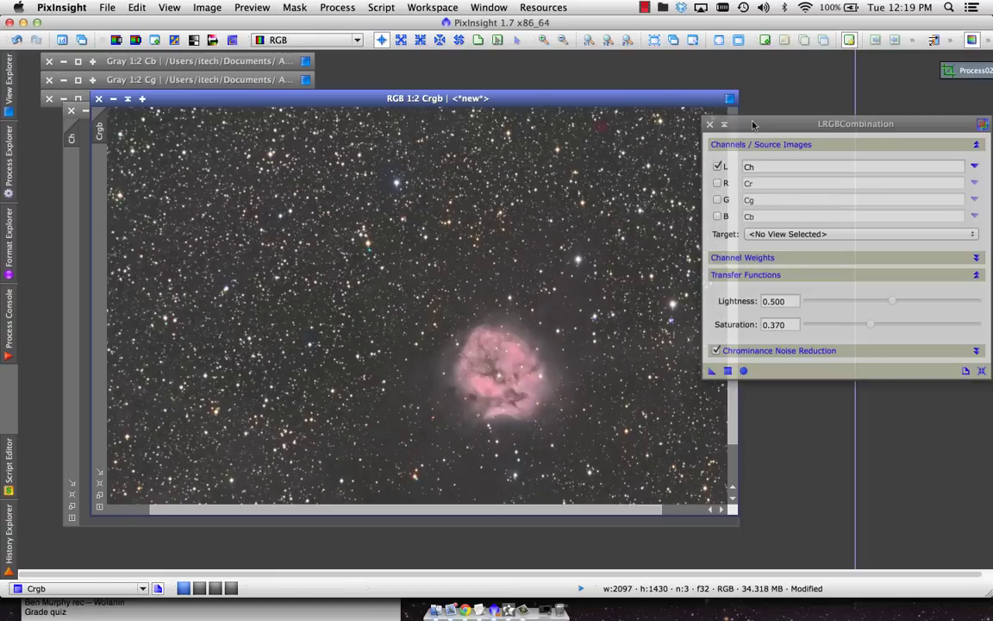
{"action": "left_click_drag", "start_coordinate": [776, 124], "coordinate": [872, 123]}
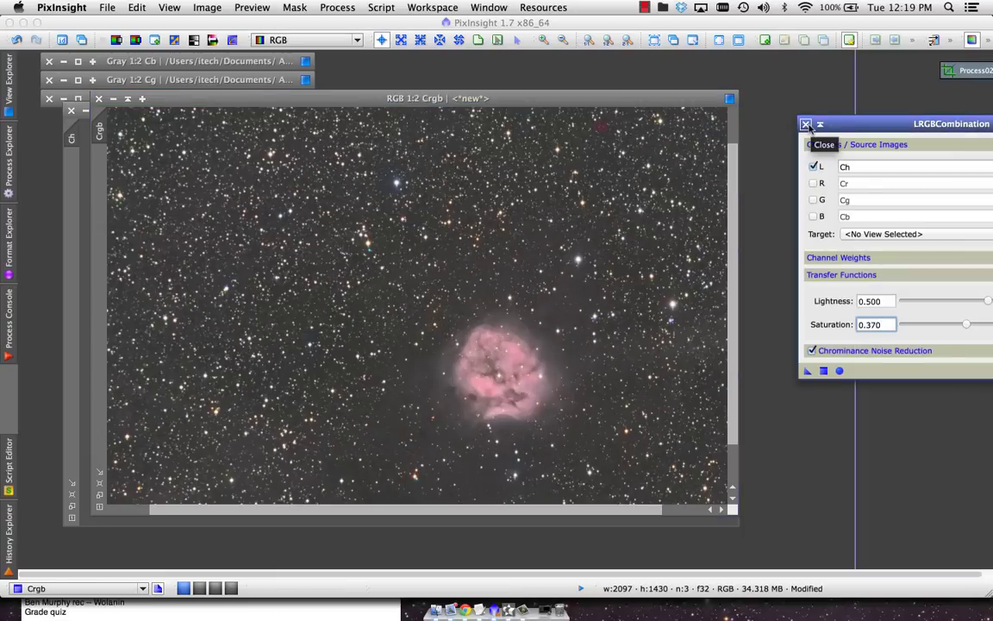
- Close the LRGB combination panel and remove green from Crgb with SCNR
{"action": "left_click", "coordinate": [807, 125]}
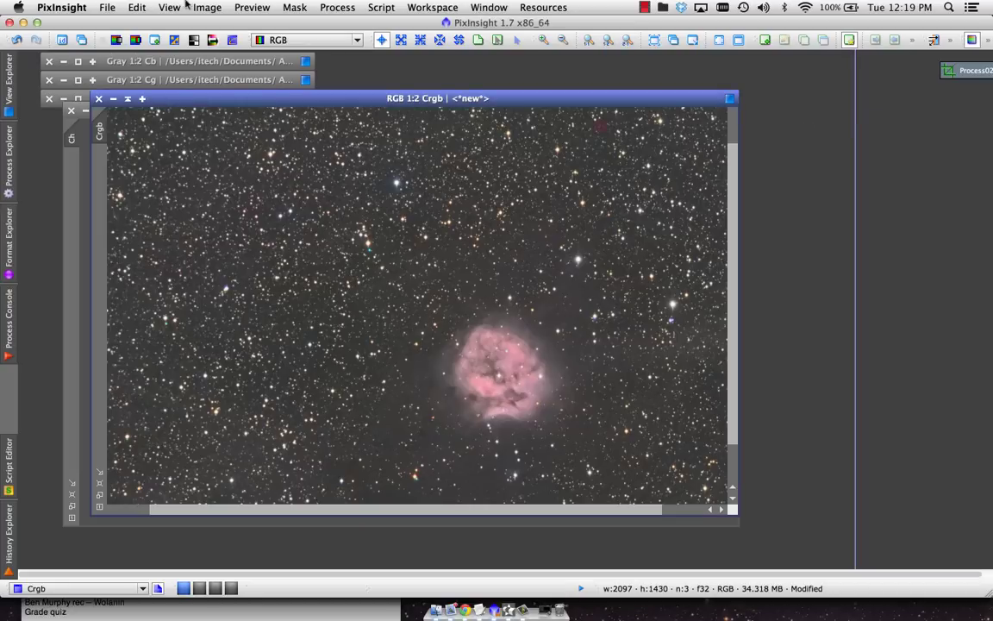
{"action": "left_click_drag", "start_coordinate": [278, 97], "coordinate": [257, 70]}
{"action": "left_click", "coordinate": [337, 7]}
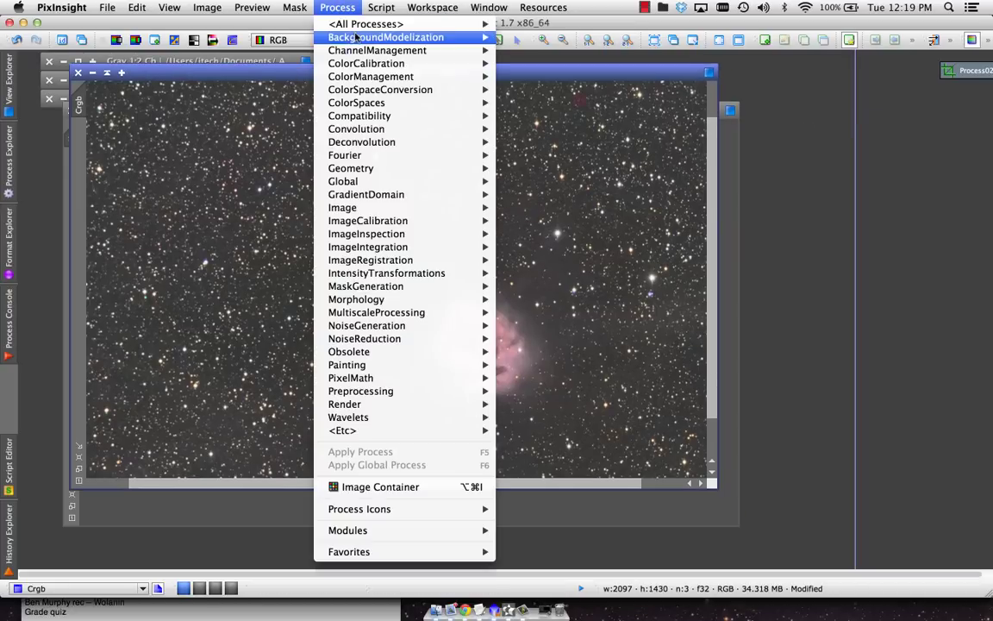
{"action": "mouse_move", "coordinate": [363, 23]}
{"action": "type", "text": "san"}
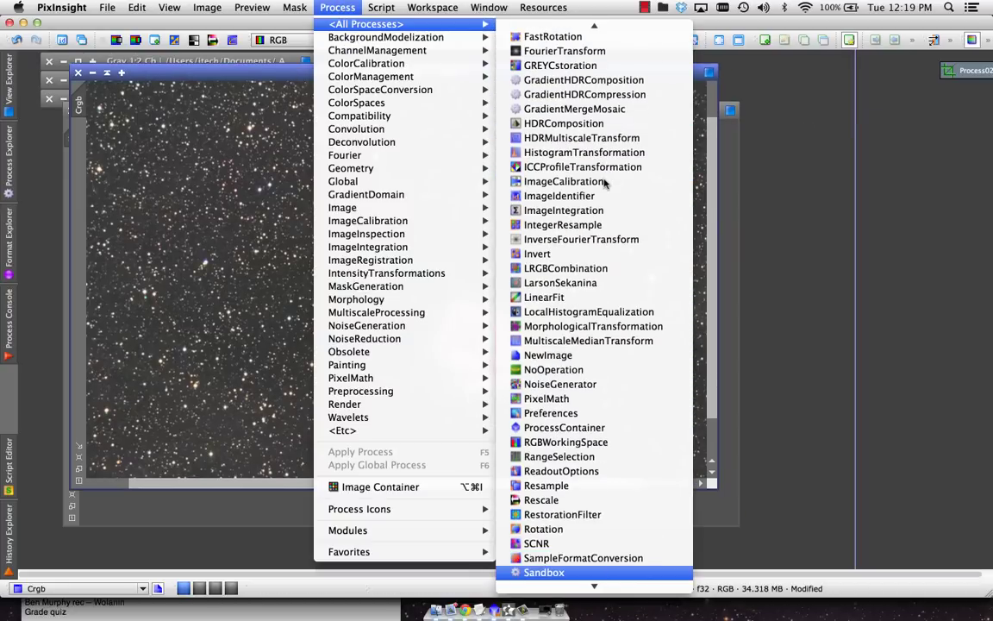
{"action": "key", "text": "Up"}
{"action": "key", "text": "Up"}
{"action": "key", "text": "Return"}
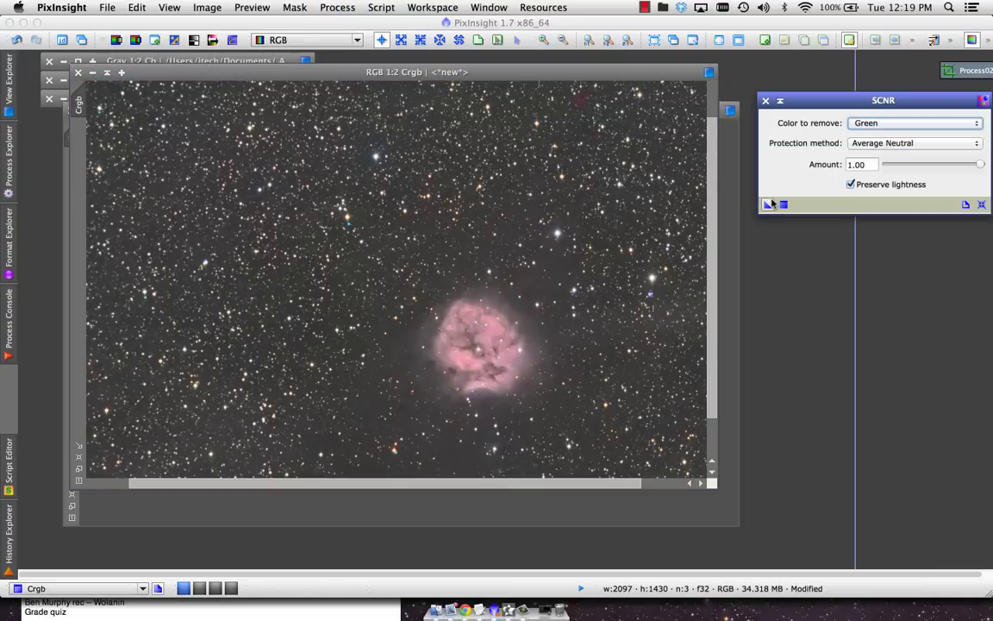
{"action": "left_click_drag", "start_coordinate": [768, 205], "coordinate": [457, 183]}
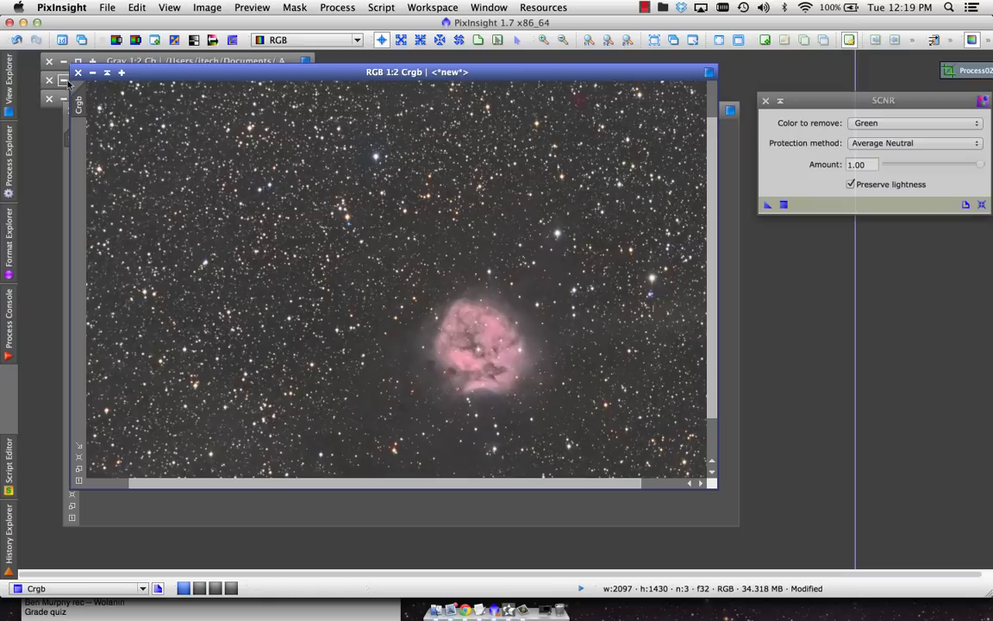
- Compare the SCNR result with undo/redo, then enlarge and reposition the Crgb window
{"action": "left_click", "coordinate": [16, 40]}
{"action": "left_click", "coordinate": [36, 41]}
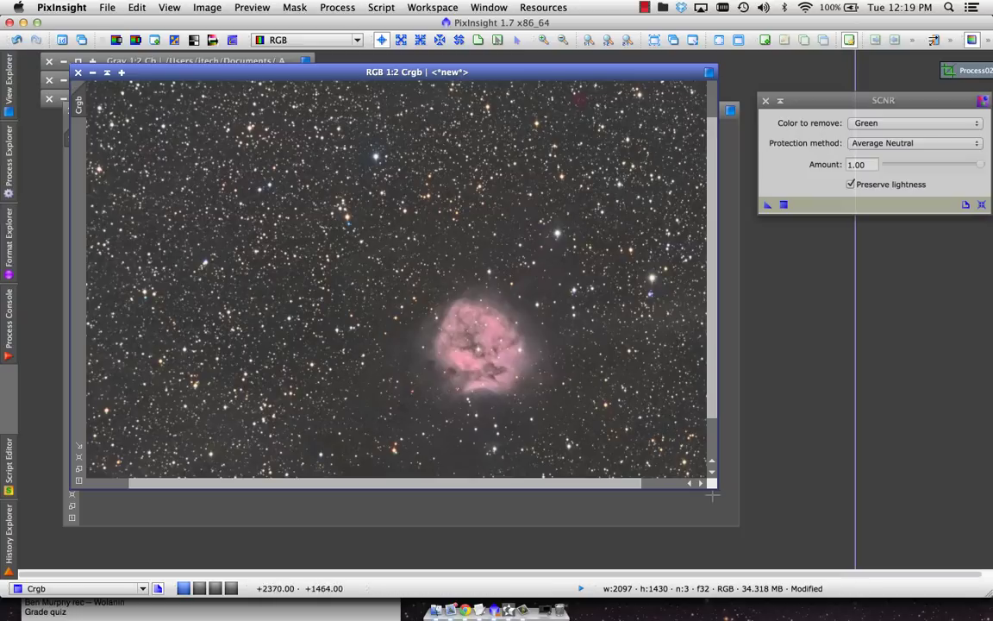
{"action": "left_click_drag", "start_coordinate": [714, 486], "coordinate": [830, 545]}
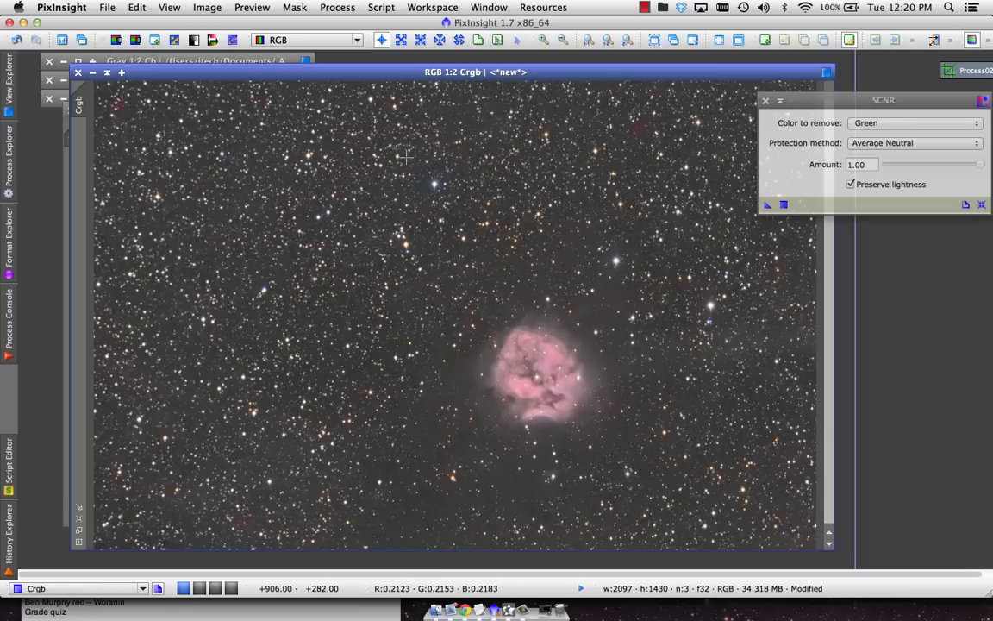
{"action": "left_click_drag", "start_coordinate": [302, 71], "coordinate": [288, 61]}
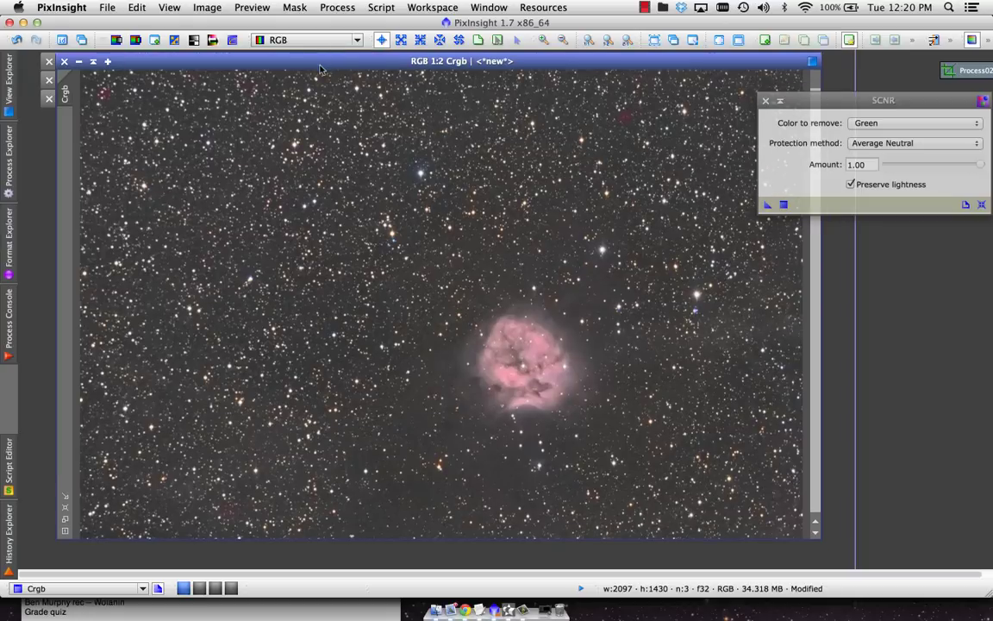
- Open RangeSelection reset to defaults with its real-time mask preview enabled
{"action": "left_click", "coordinate": [342, 10]}
{"action": "mouse_move", "coordinate": [362, 23]}
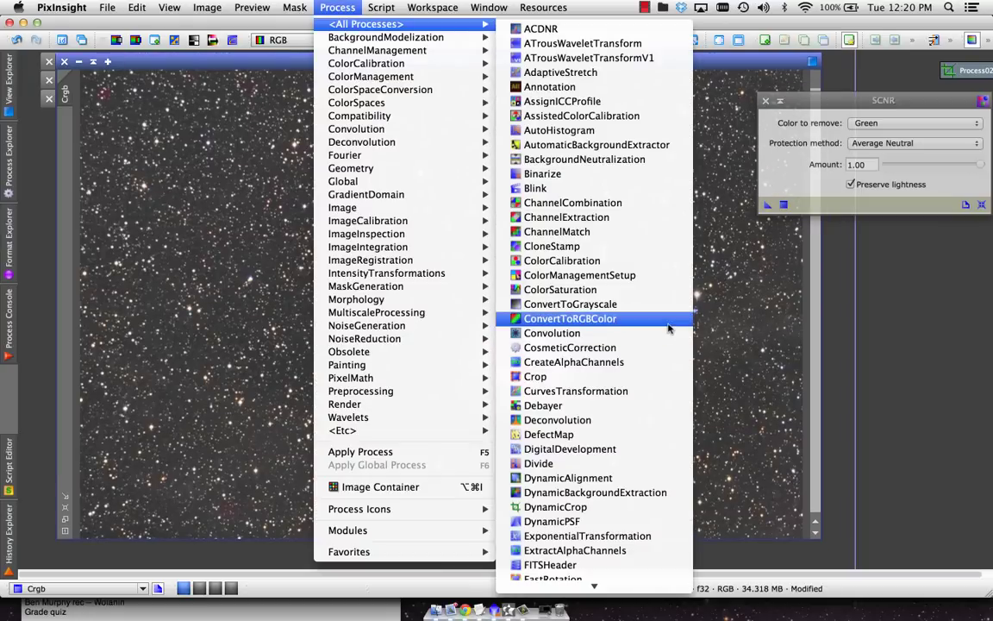
{"action": "scroll", "coordinate": [668, 328], "scroll_direction": "down", "scroll_amount": 5}
{"action": "key", "text": "Down"}
{"action": "key", "text": "Up"}
{"action": "key", "text": "Return"}
{"action": "left_click", "coordinate": [731, 230]}
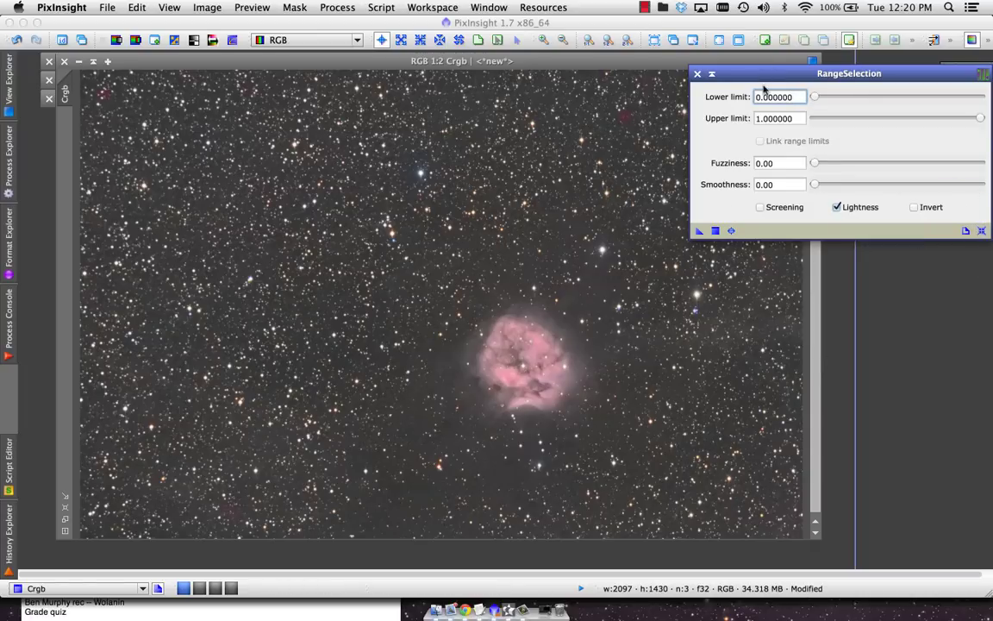
{"action": "left_click_drag", "start_coordinate": [764, 75], "coordinate": [748, 82]}
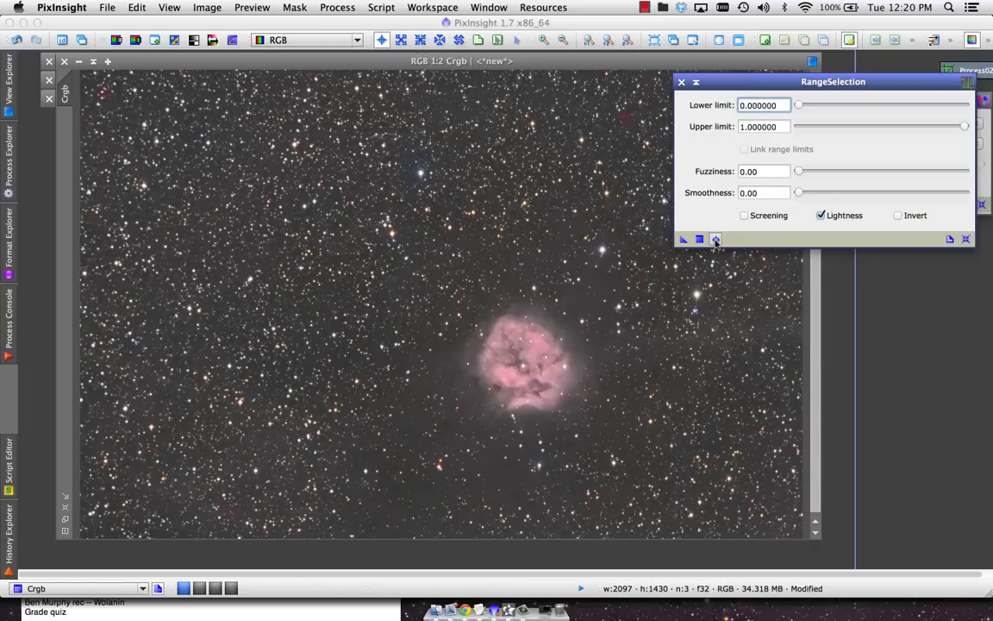
{"action": "left_click", "coordinate": [716, 240]}
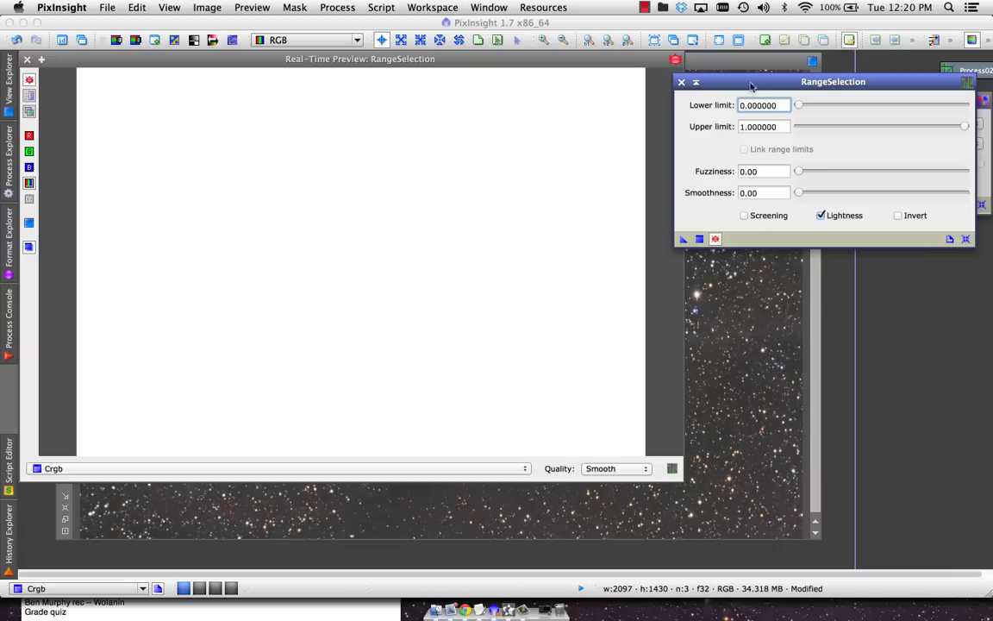
{"action": "left_click_drag", "start_coordinate": [601, 65], "coordinate": [638, 95]}
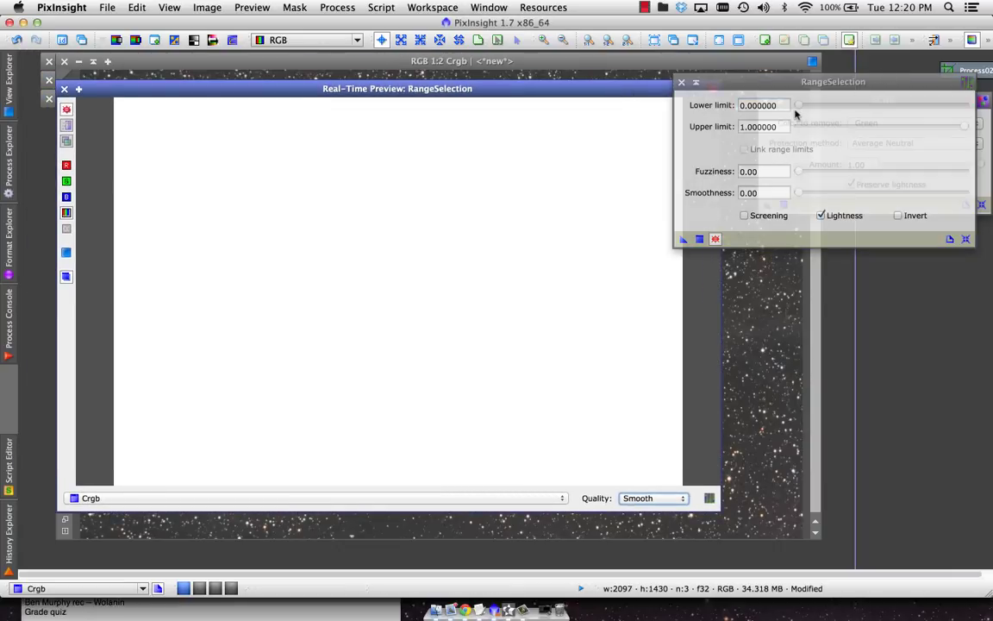
- Set lower limit 0.36, fuzziness 0.38 and smoothness 12.5, then close the preview
{"action": "left_click_drag", "start_coordinate": [797, 106], "coordinate": [865, 106]}
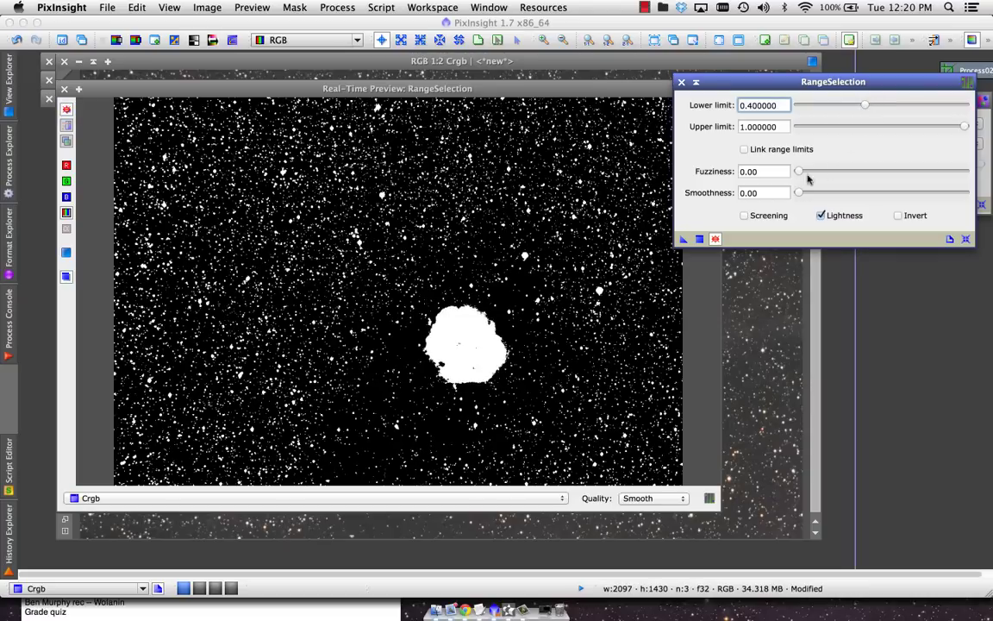
{"action": "left_click_drag", "start_coordinate": [798, 172], "coordinate": [860, 171]}
{"action": "mouse_move", "coordinate": [865, 105]}
{"action": "left_mouse_down"}
{"action": "mouse_move", "coordinate": [844, 108]}
{"action": "mouse_move", "coordinate": [866, 108]}
{"action": "mouse_move", "coordinate": [861, 115]}
{"action": "left_mouse_up"}
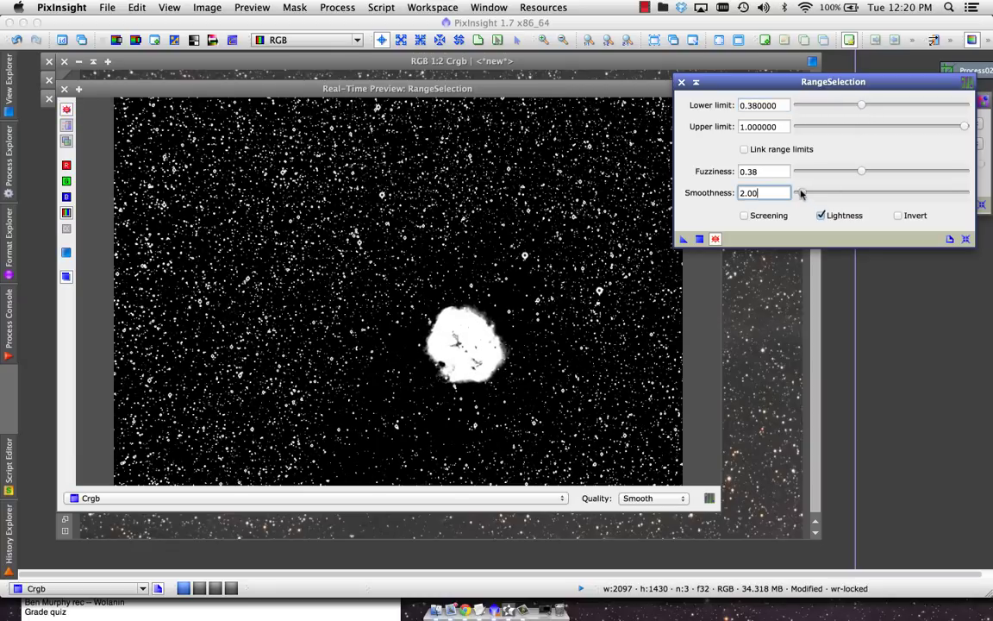
{"action": "mouse_move", "coordinate": [801, 193]}
{"action": "left_mouse_down"}
{"action": "mouse_move", "coordinate": [830, 193]}
{"action": "mouse_move", "coordinate": [819, 195]}
{"action": "left_mouse_up"}
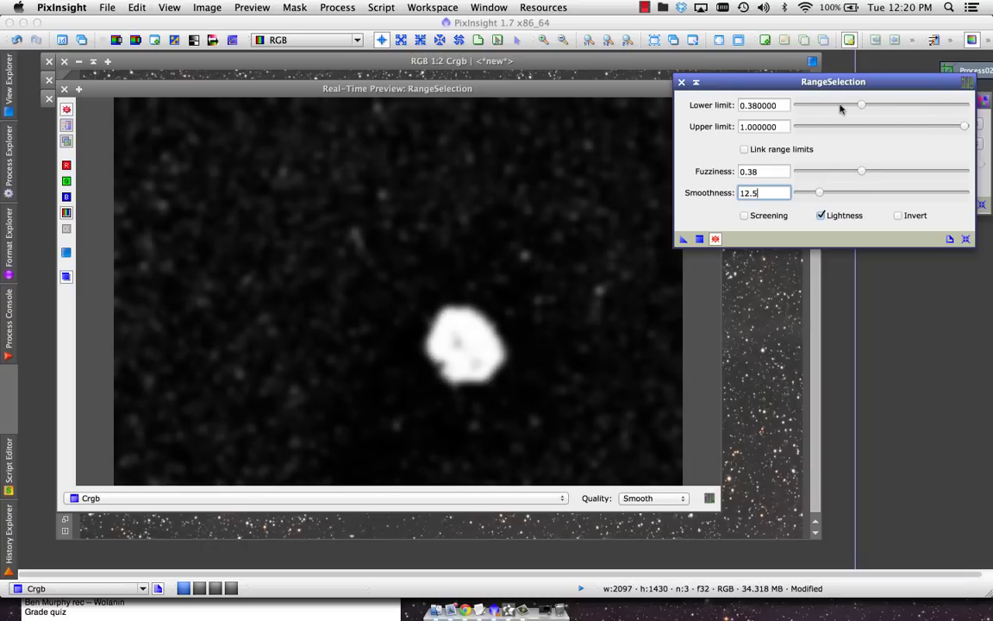
{"action": "left_click", "coordinate": [861, 105]}
{"action": "left_click_drag", "start_coordinate": [857, 107], "coordinate": [858, 107]}
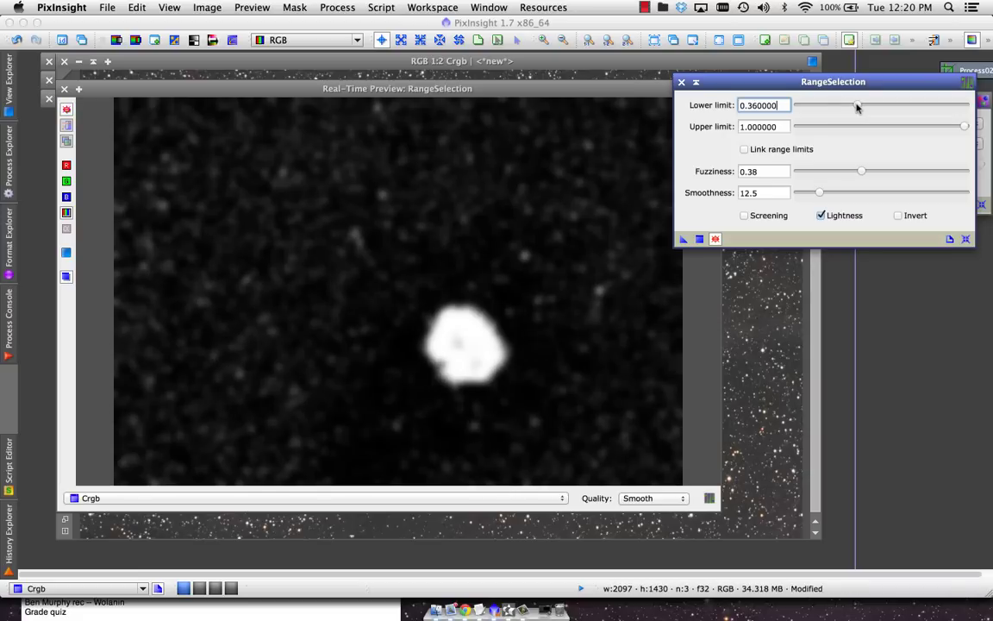
{"action": "left_click", "coordinate": [64, 88]}
- Apply range_mask2 as Crgb's mask, trying inverted then restoring it to protect the background
{"action": "left_click", "coordinate": [730, 534]}
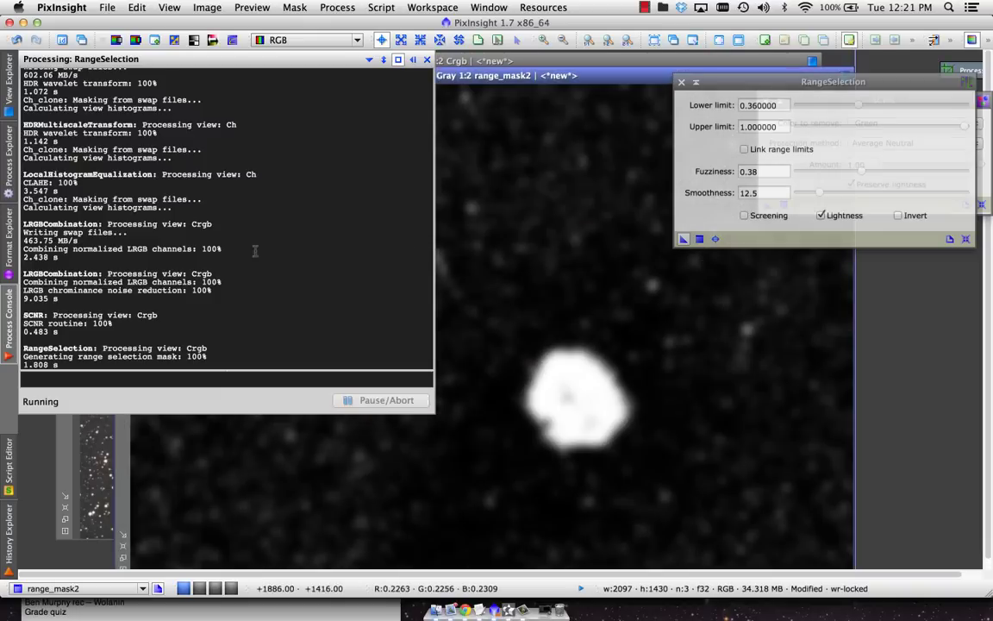
{"action": "left_click_drag", "start_coordinate": [121, 113], "coordinate": [62, 145]}
{"action": "left_click", "coordinate": [315, 60]}
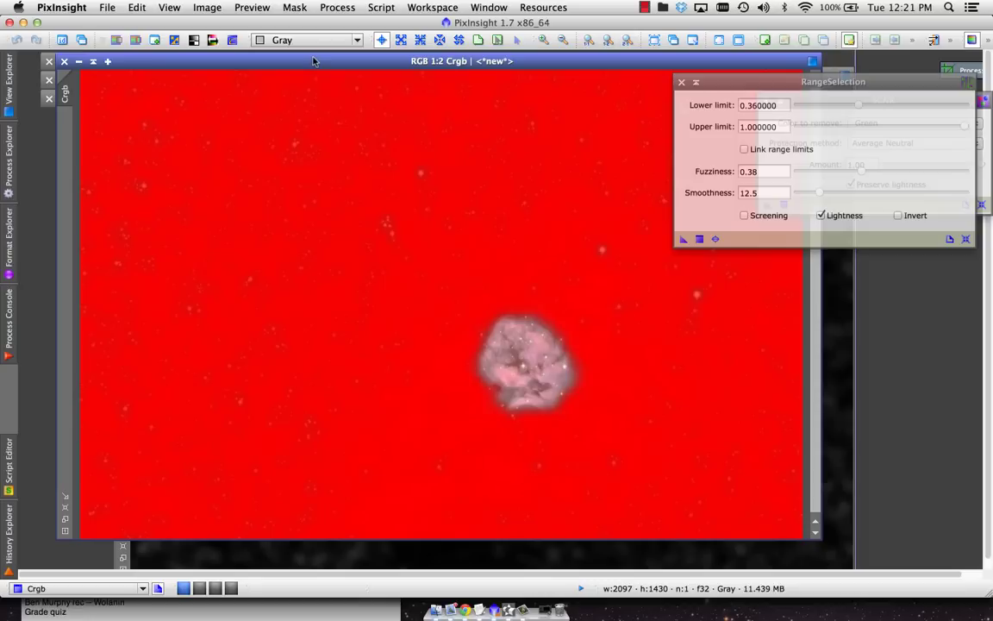
{"action": "left_click", "coordinate": [298, 7]}
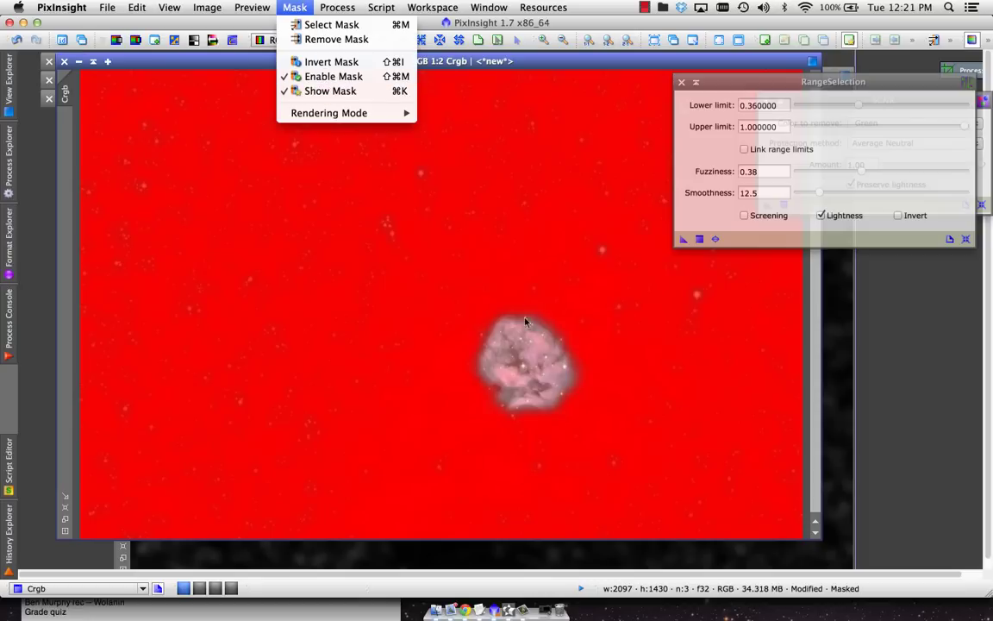
{"action": "left_click", "coordinate": [325, 62]}
{"action": "left_click", "coordinate": [293, 8]}
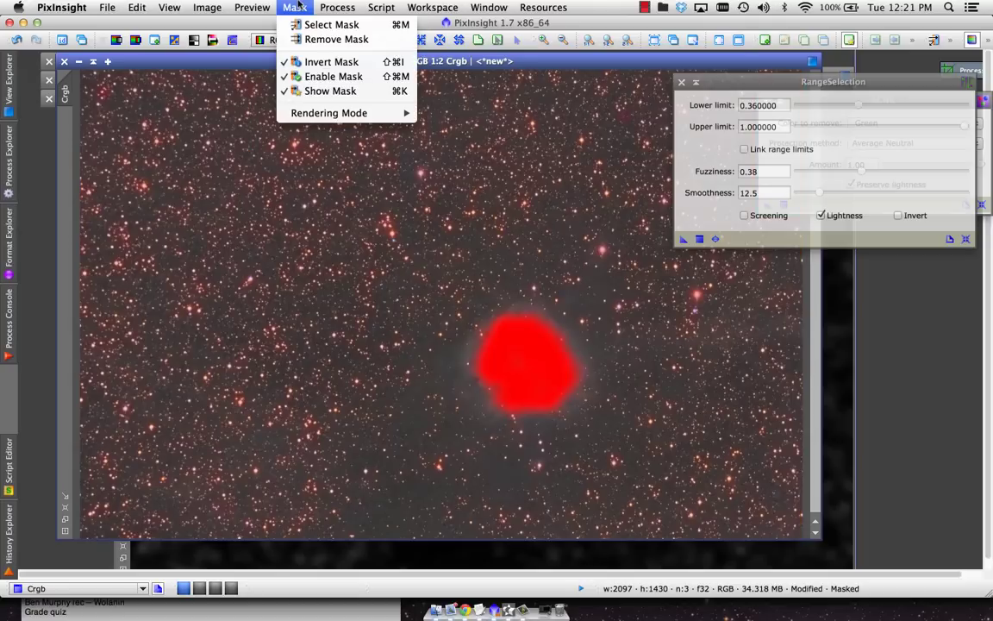
{"action": "left_click", "coordinate": [306, 62]}
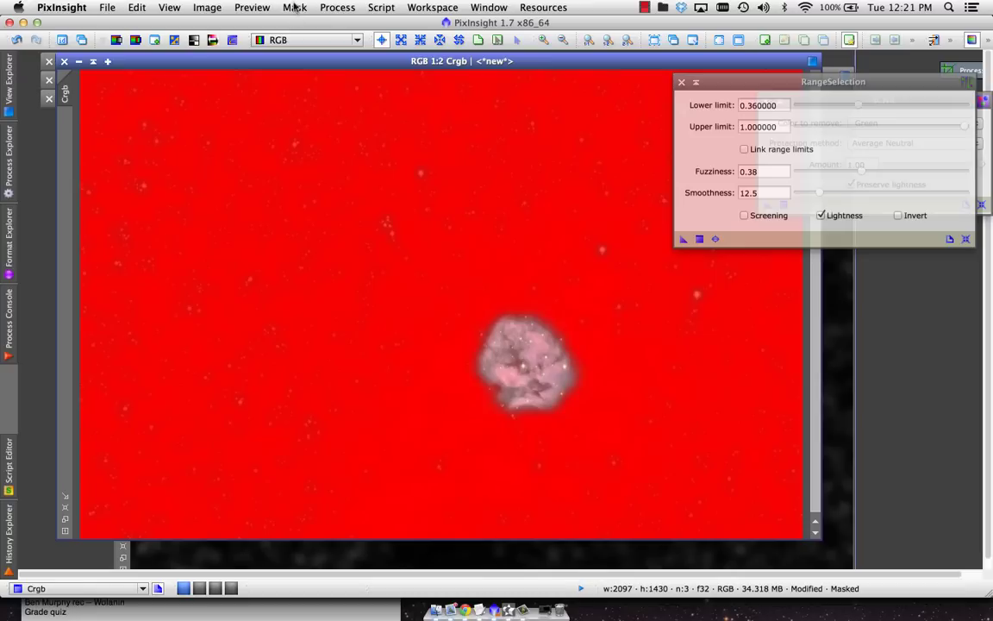
- Hide the red mask overlay and close RangeSelection
{"action": "left_click", "coordinate": [294, 7]}
{"action": "left_click", "coordinate": [320, 95]}
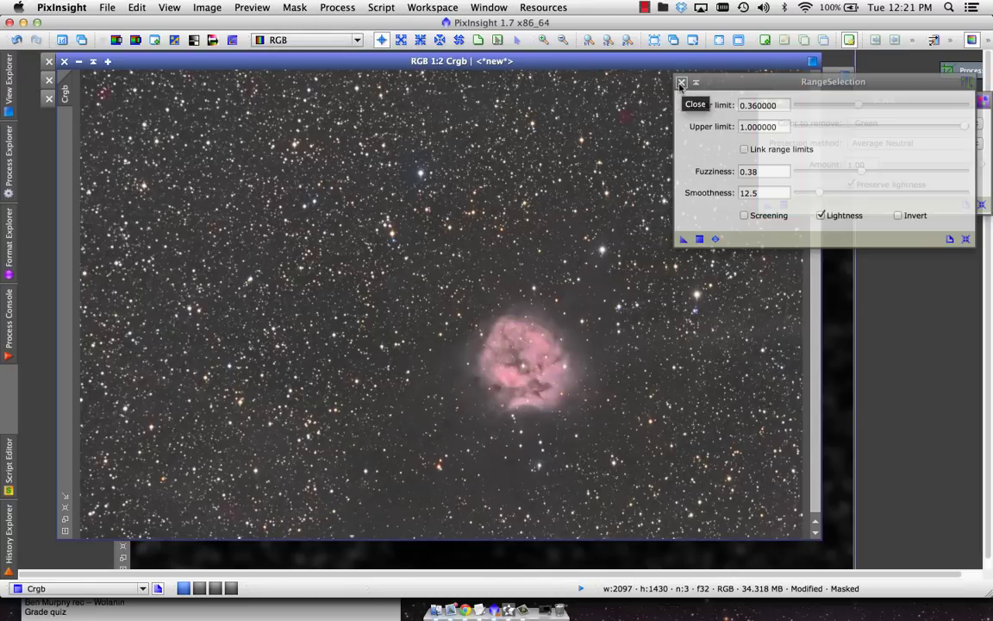
{"action": "left_click", "coordinate": [681, 84]}
{"action": "left_click", "coordinate": [337, 7]}
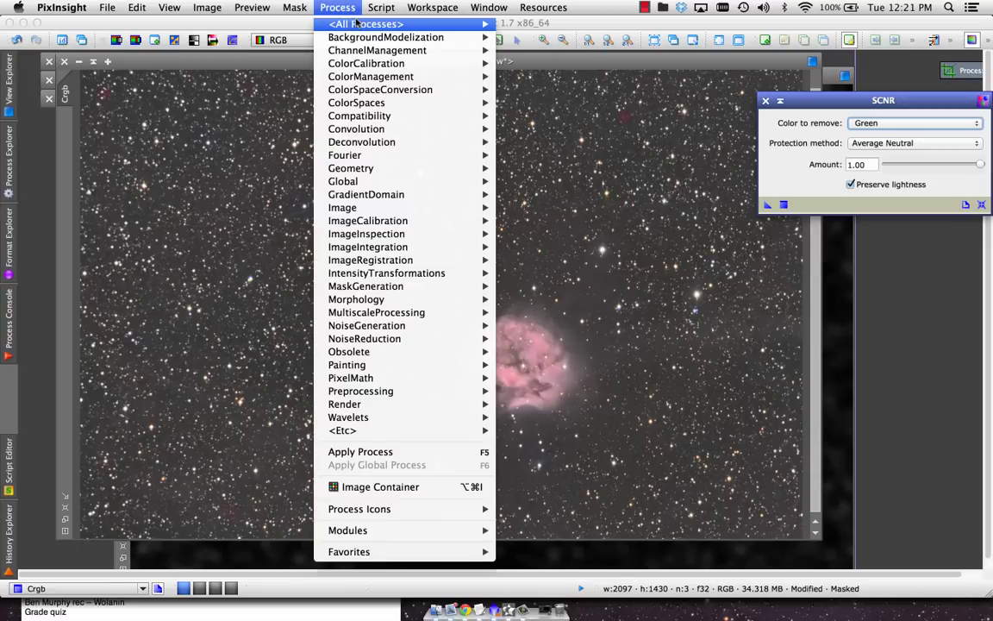
{"action": "mouse_move", "coordinate": [358, 23]}
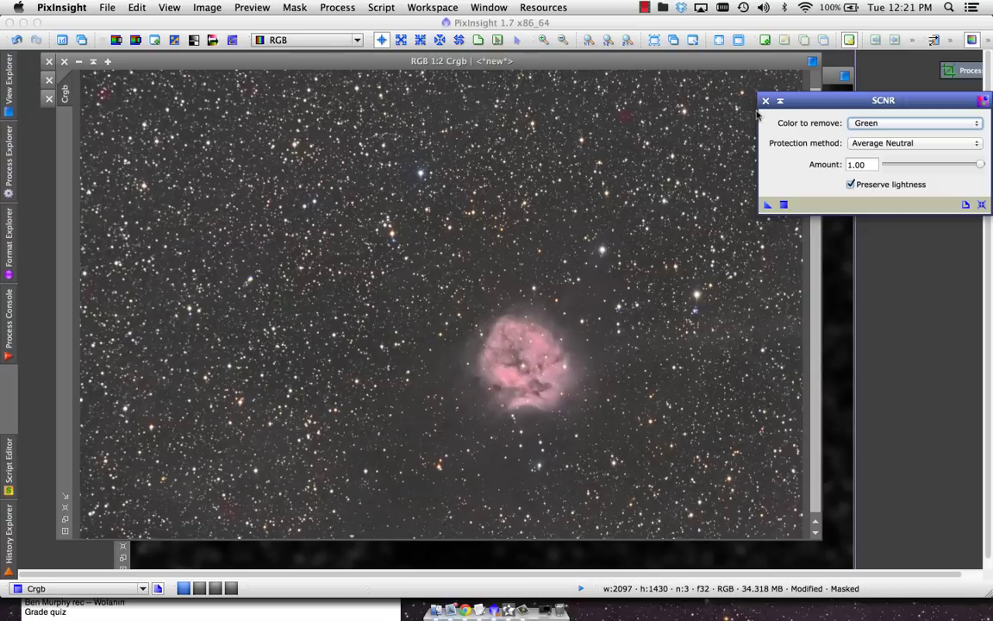
- Open CurvesTransformation with live preview, experiment with saturation, RGB and lightness curves, then reset
{"action": "key", "text": "Down"}
{"action": "key", "text": "Down"}
{"action": "key", "text": "Down"}
{"action": "key", "text": "Down"}
{"action": "key", "text": "Down"}
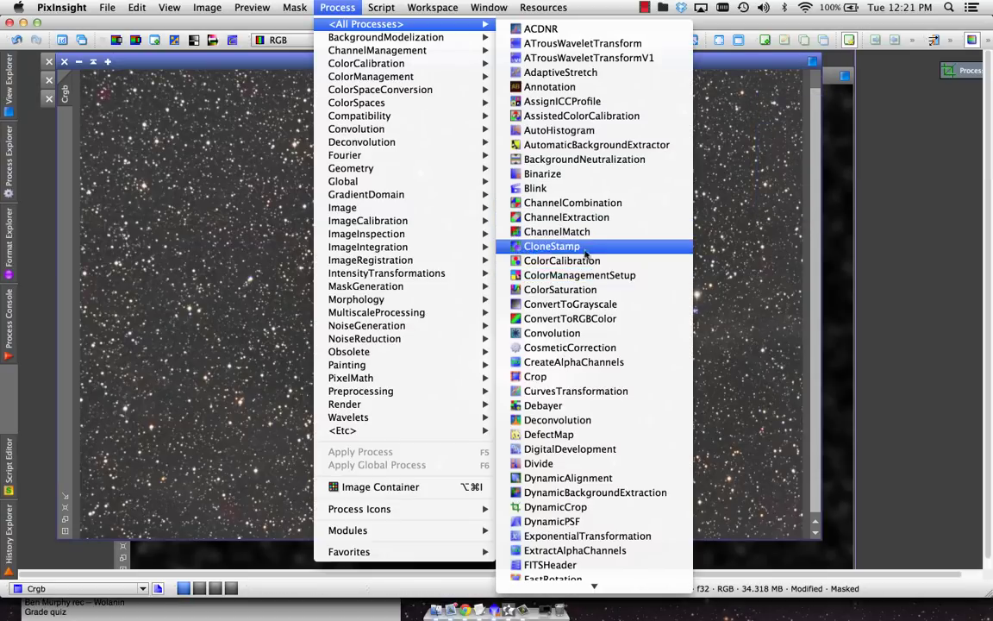
{"action": "left_click", "coordinate": [570, 391]}
{"action": "left_click", "coordinate": [979, 483]}
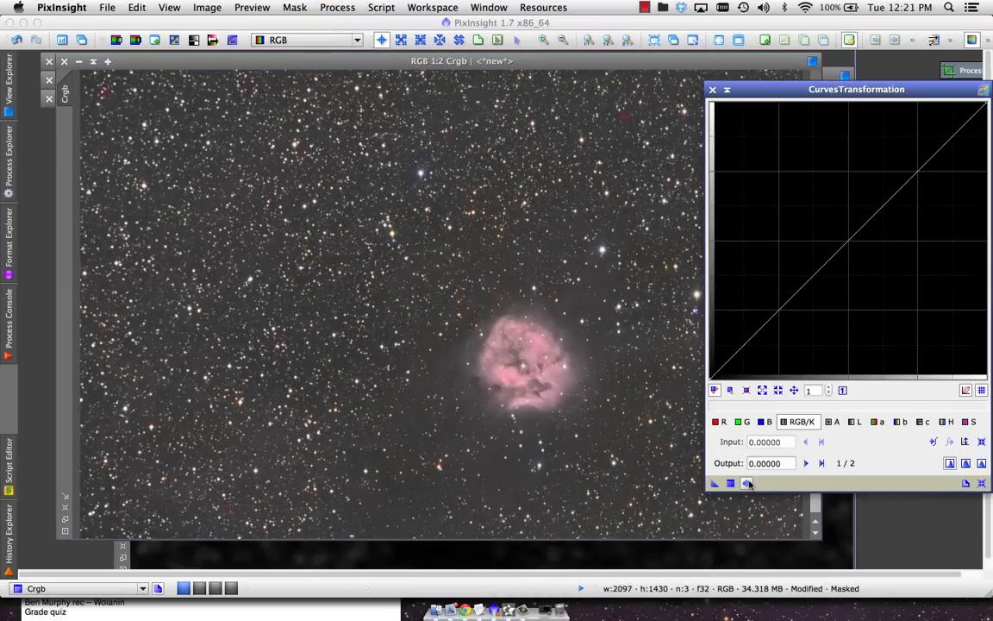
{"action": "left_click", "coordinate": [747, 483]}
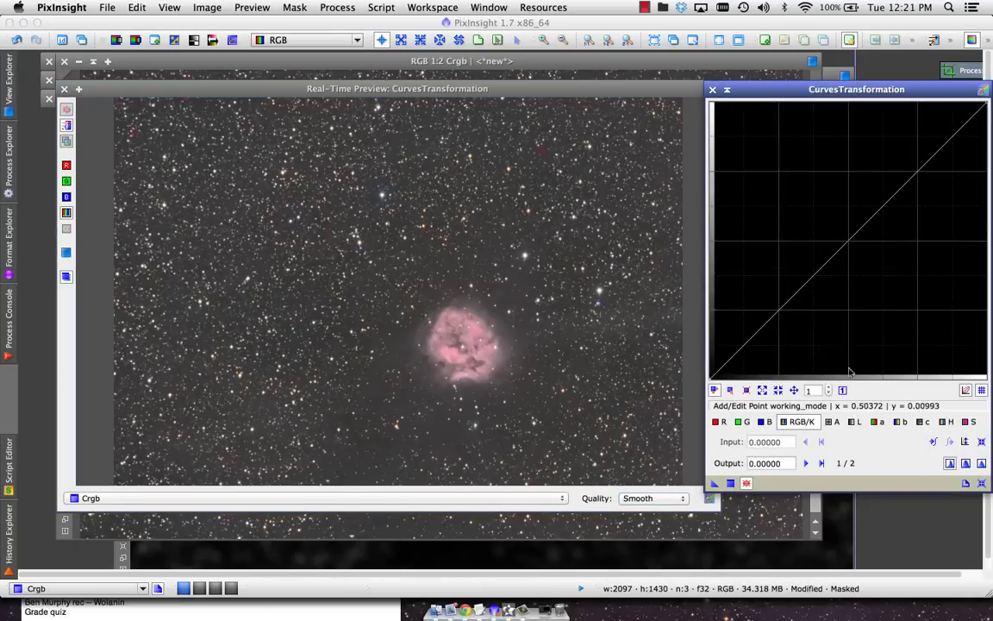
{"action": "left_click", "coordinate": [969, 421]}
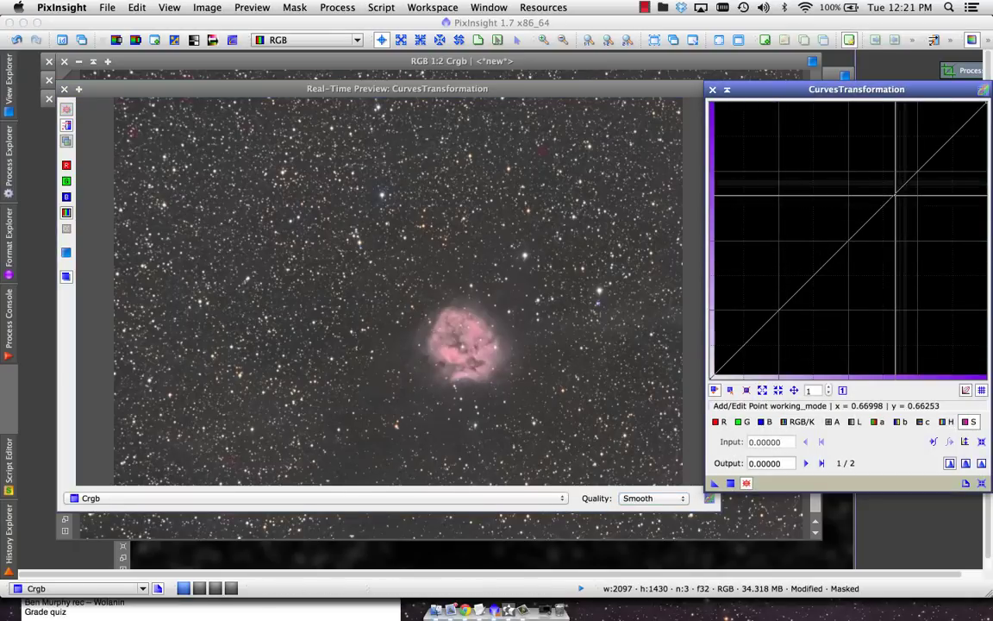
{"action": "left_click_drag", "start_coordinate": [868, 194], "coordinate": [867, 171]}
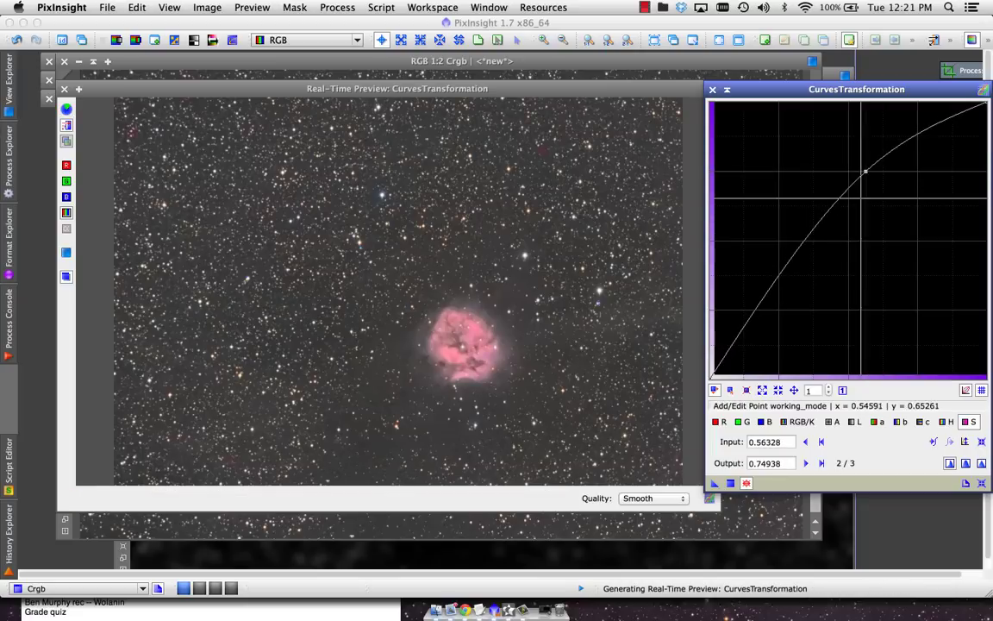
{"action": "left_click", "coordinate": [802, 420]}
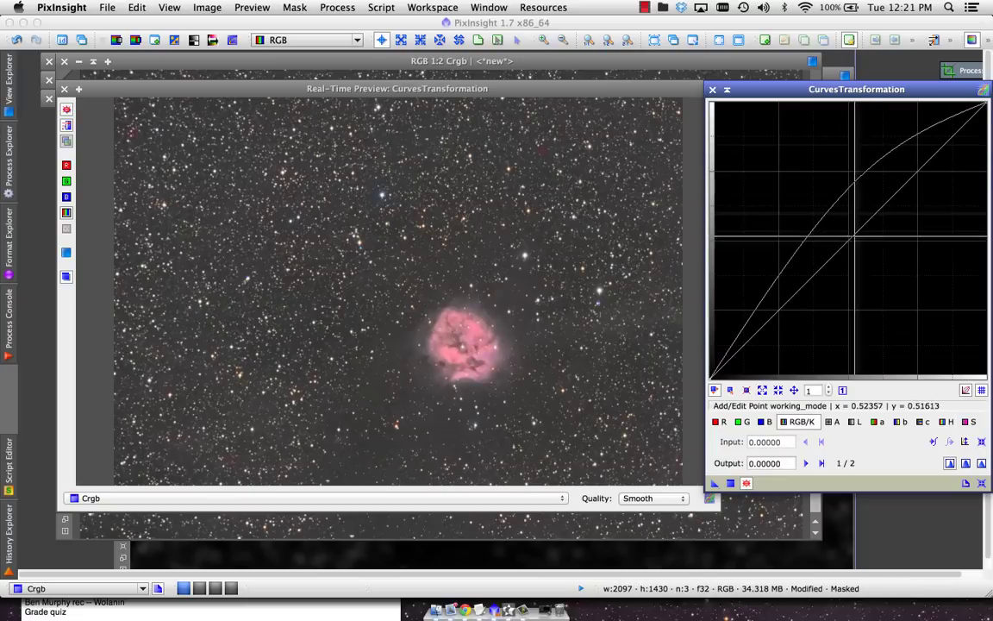
{"action": "left_click", "coordinate": [854, 240]}
{"action": "mouse_move", "coordinate": [854, 240]}
{"action": "left_mouse_down"}
{"action": "mouse_move", "coordinate": [875, 247]}
{"action": "mouse_move", "coordinate": [847, 234]}
{"action": "left_mouse_up"}
{"action": "left_click", "coordinate": [853, 421]}
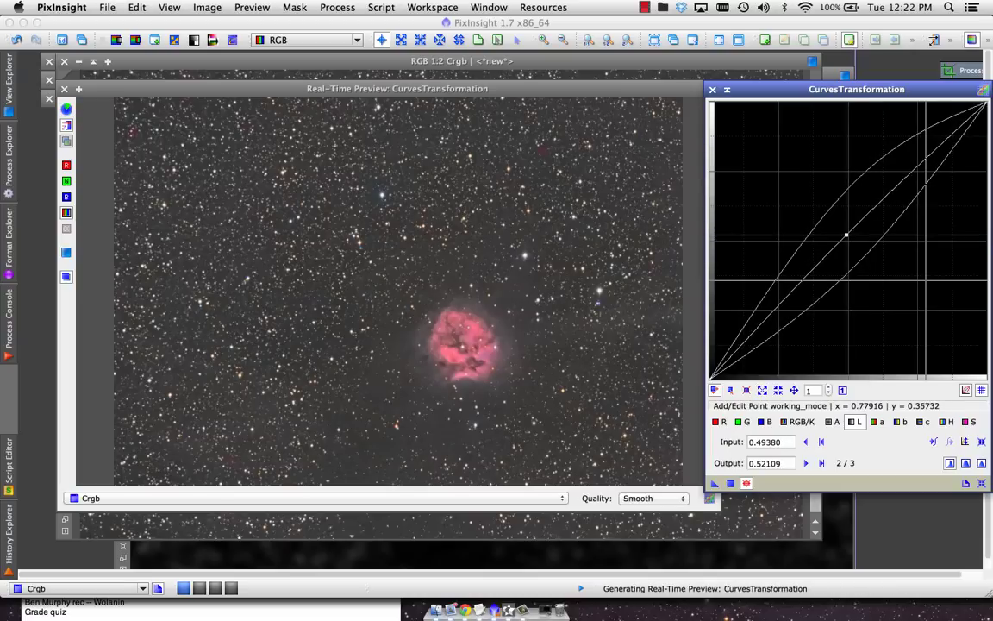
{"action": "left_click", "coordinate": [981, 442]}
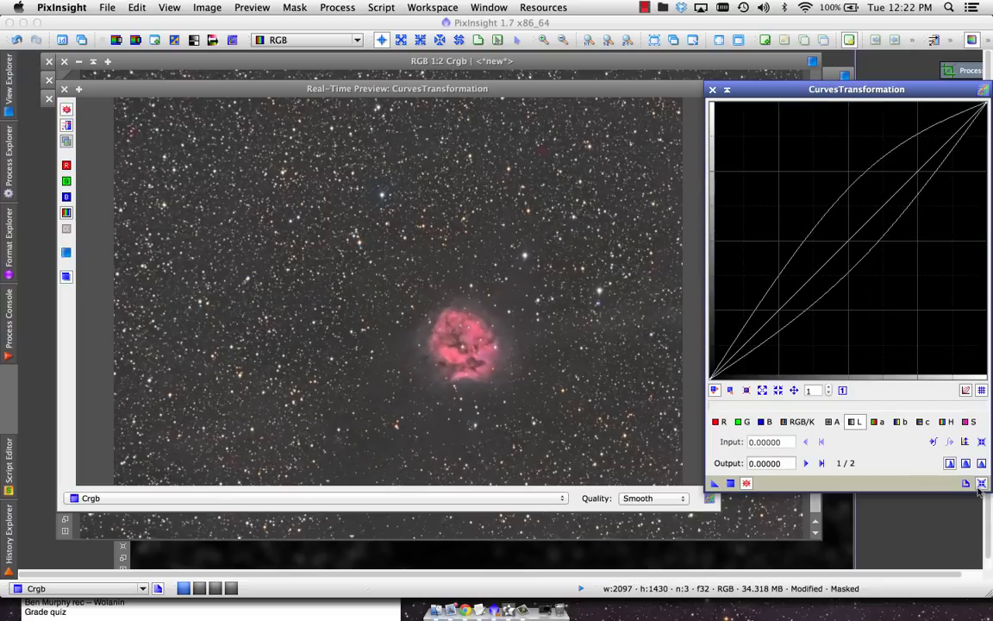
{"action": "left_click", "coordinate": [982, 484]}
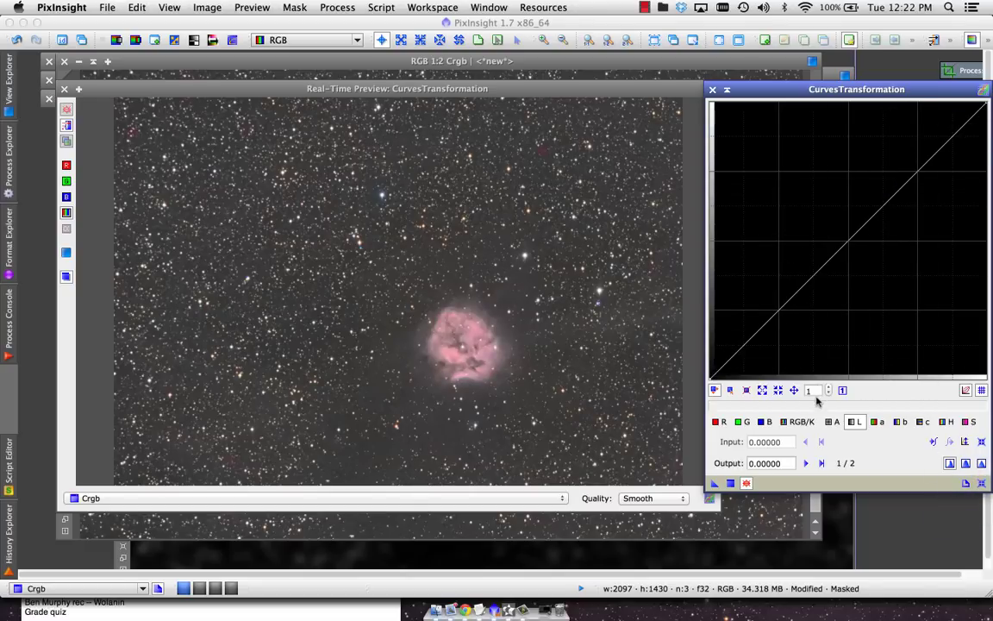
- Raise the saturation curve with two points, pull the RGB/K midpoint to 0.476, close preview
{"action": "left_click", "coordinate": [969, 422]}
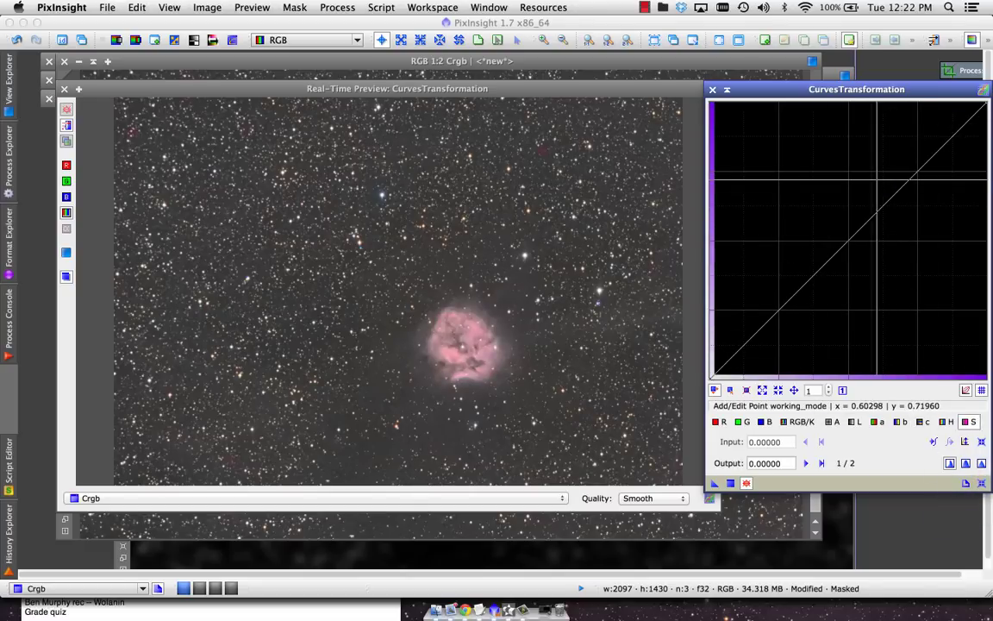
{"action": "left_click", "coordinate": [890, 201]}
{"action": "left_click_drag", "start_coordinate": [889, 201], "coordinate": [861, 184]}
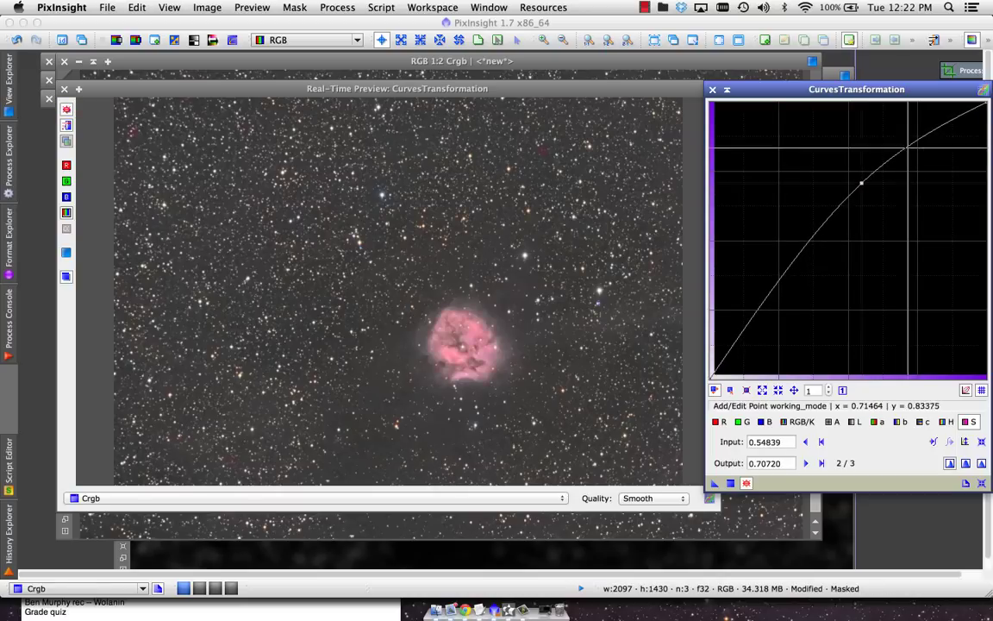
{"action": "left_click", "coordinate": [911, 151]}
{"action": "left_click_drag", "start_coordinate": [911, 151], "coordinate": [914, 145]}
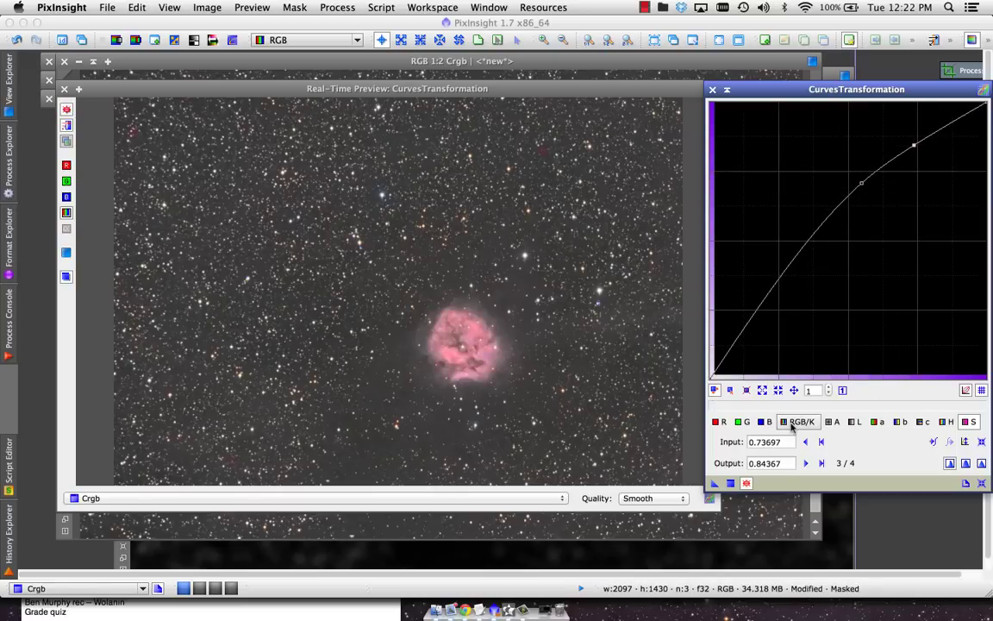
{"action": "left_click", "coordinate": [792, 423]}
{"action": "left_click", "coordinate": [859, 232]}
{"action": "mouse_move", "coordinate": [860, 233]}
{"action": "left_mouse_down"}
{"action": "mouse_move", "coordinate": [879, 249]}
{"action": "mouse_move", "coordinate": [870, 246]}
{"action": "left_mouse_up"}
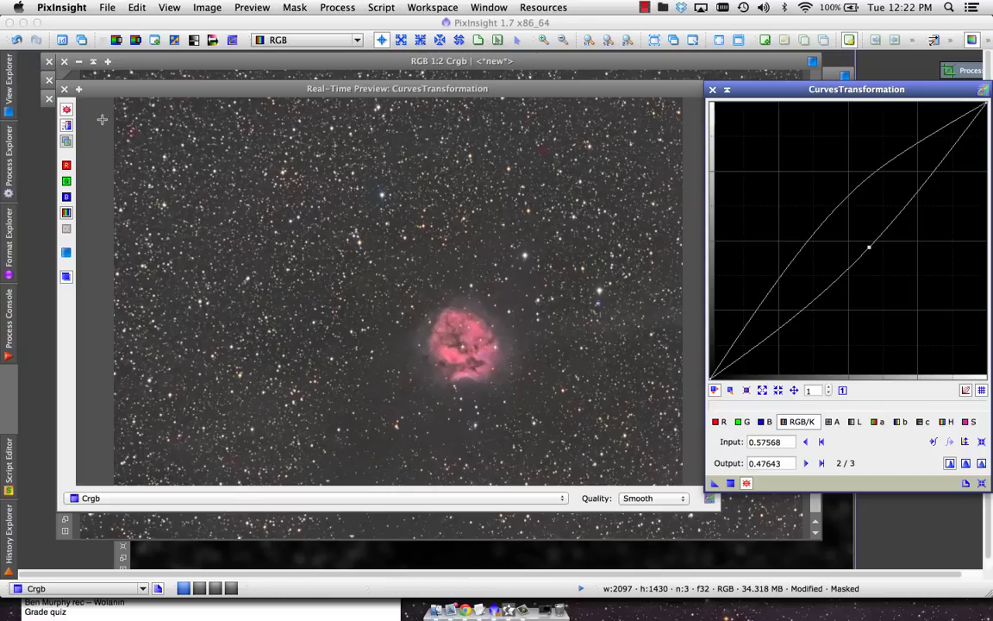
{"action": "left_click", "coordinate": [64, 88]}
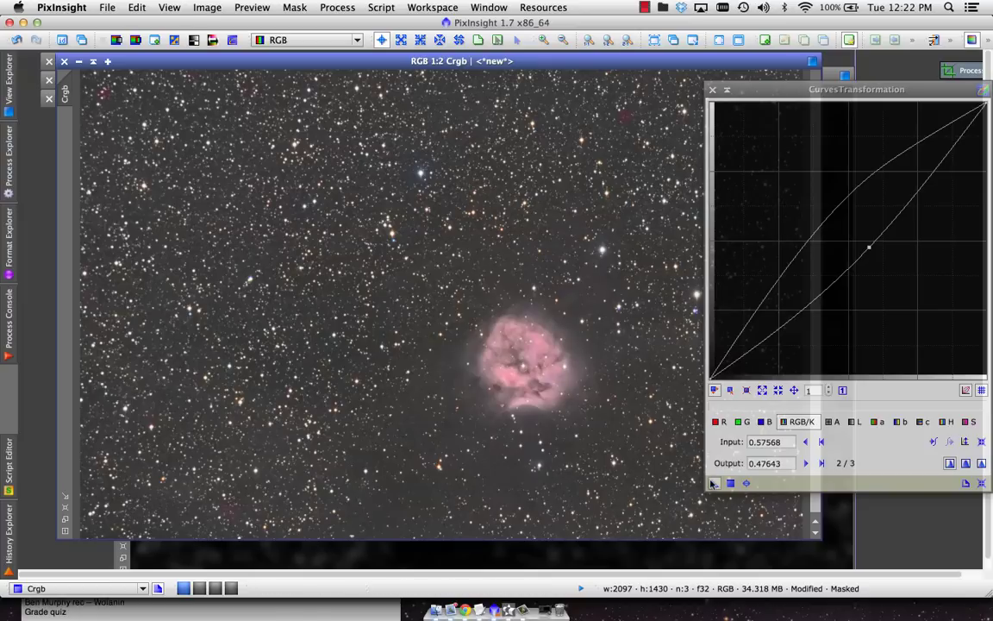
- Apply the curves to Crgb, zoom in to inspect, and compare before/after with undo/redo
{"action": "left_click_drag", "start_coordinate": [693, 479], "coordinate": [681, 513]}
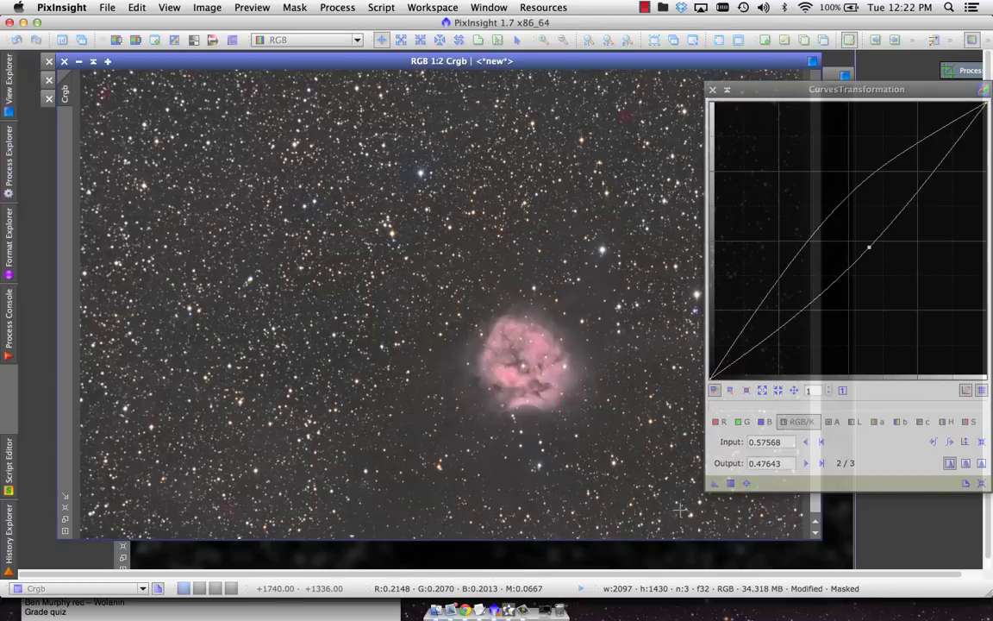
{"action": "key", "text": "super+plus"}
{"action": "key", "text": "super+plus"}
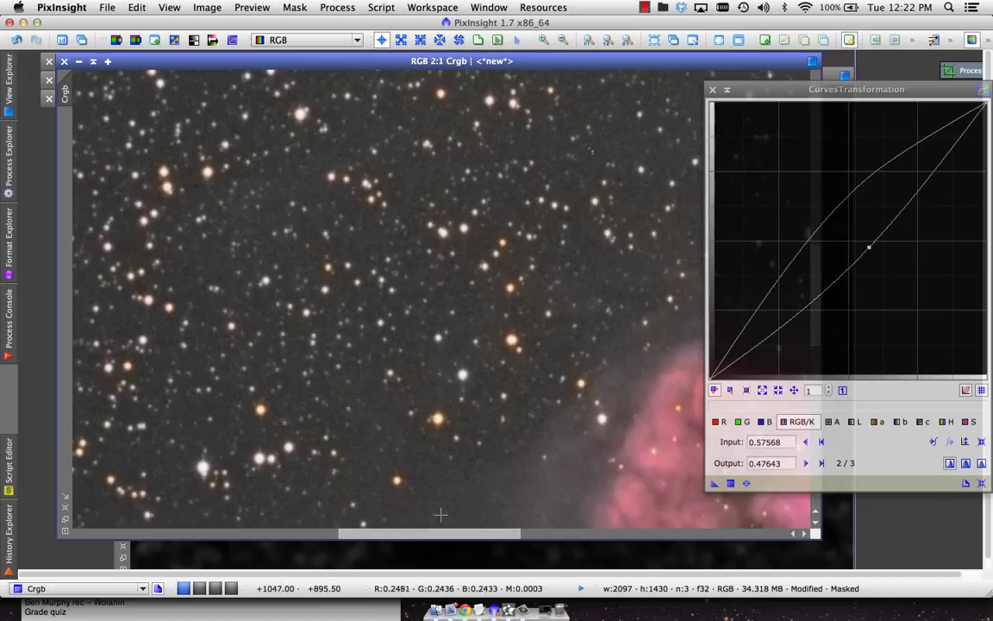
{"action": "scroll", "coordinate": [445, 519], "scroll_direction": "right", "scroll_amount": 10}
{"action": "scroll", "coordinate": [445, 520], "scroll_direction": "down", "scroll_amount": 5}
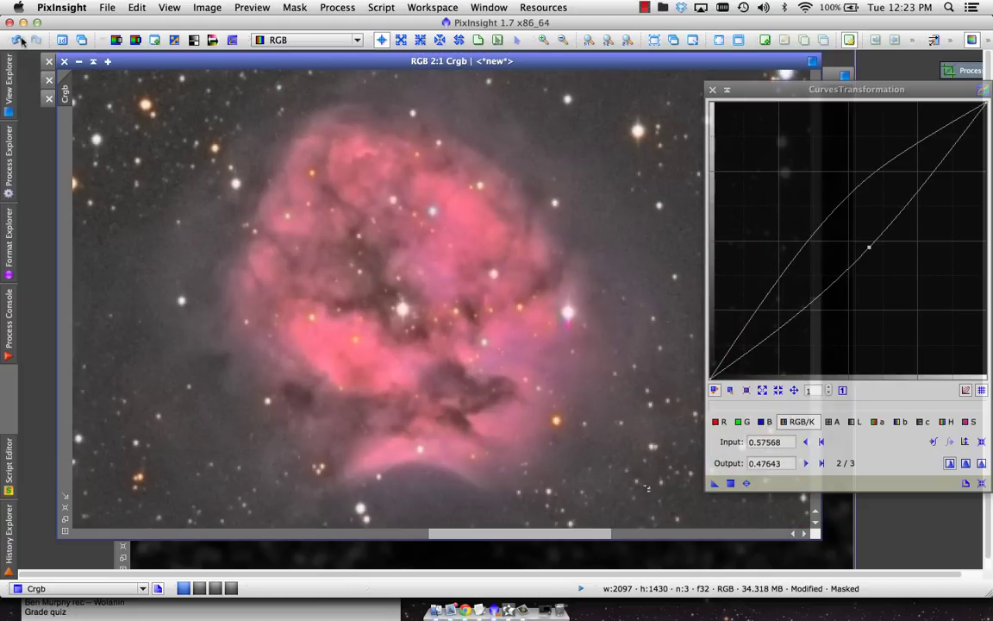
{"action": "key", "text": "super+minus"}
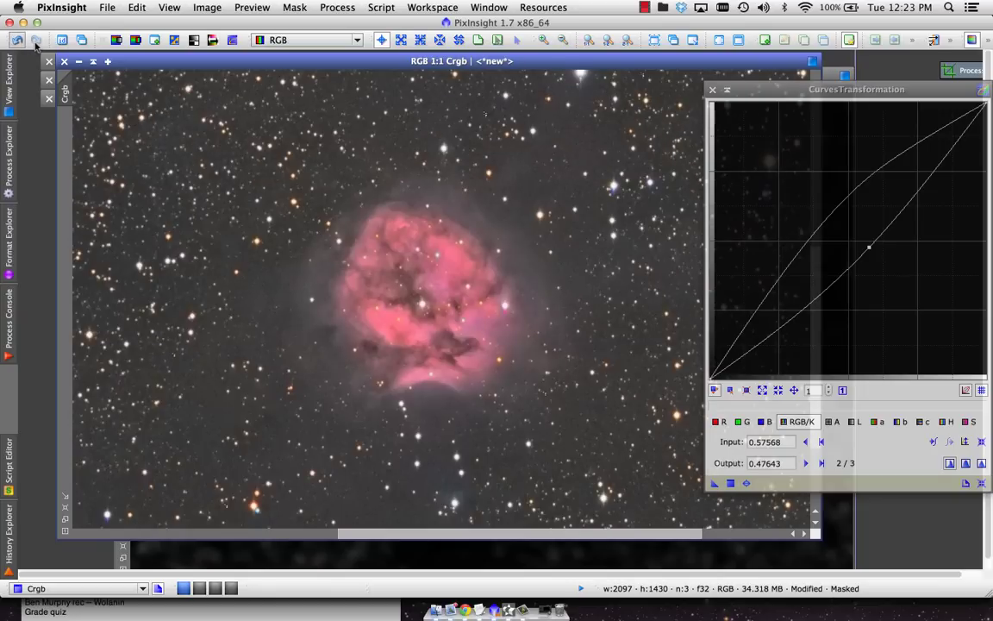
{"action": "left_click", "coordinate": [36, 41]}
{"action": "left_click", "coordinate": [16, 41]}
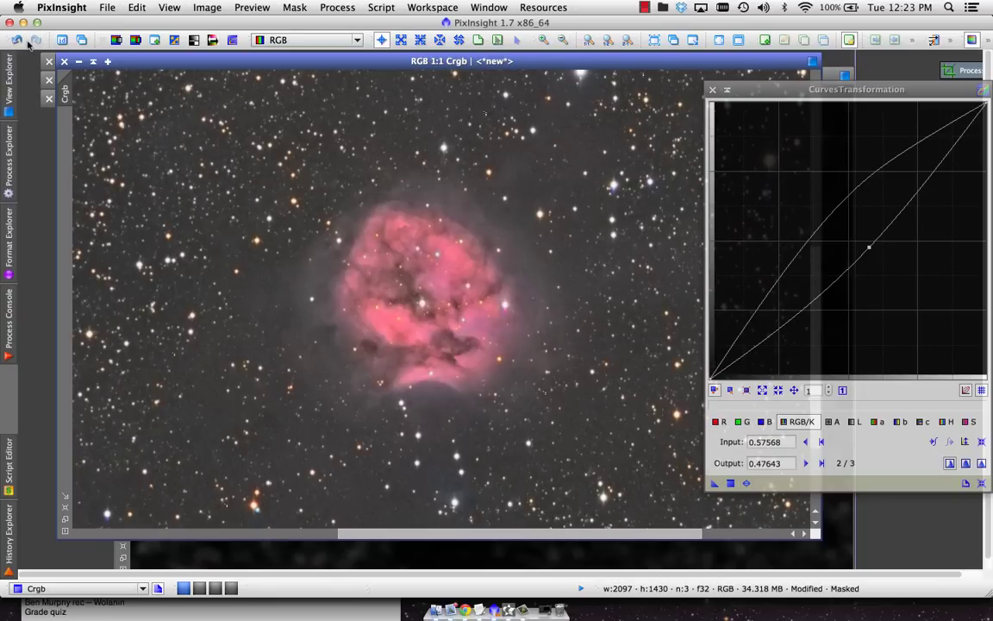
{"action": "key", "text": "super+z"}
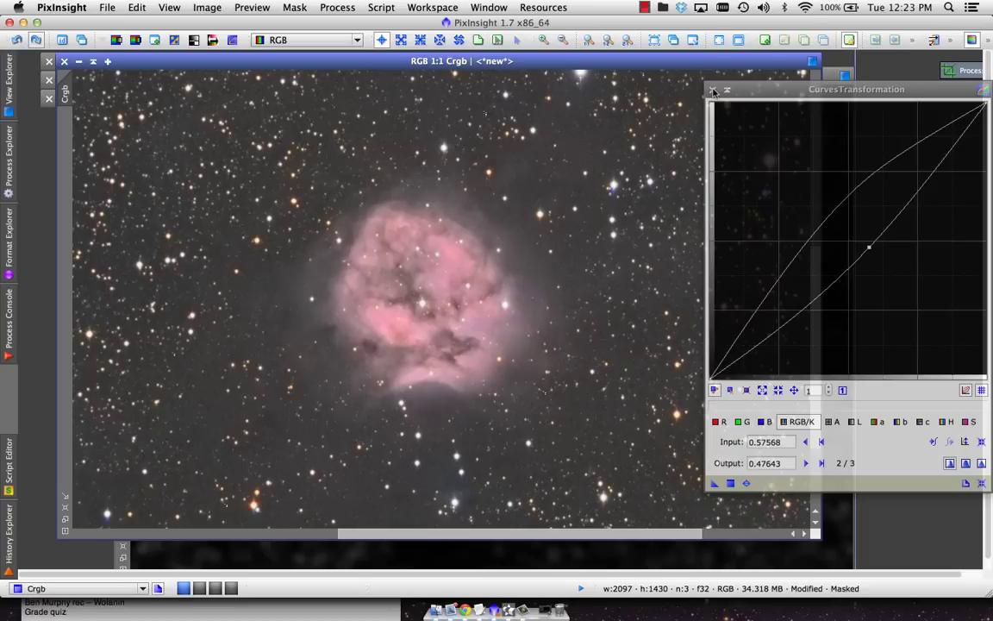
{"action": "key", "text": "super+shift+z"}
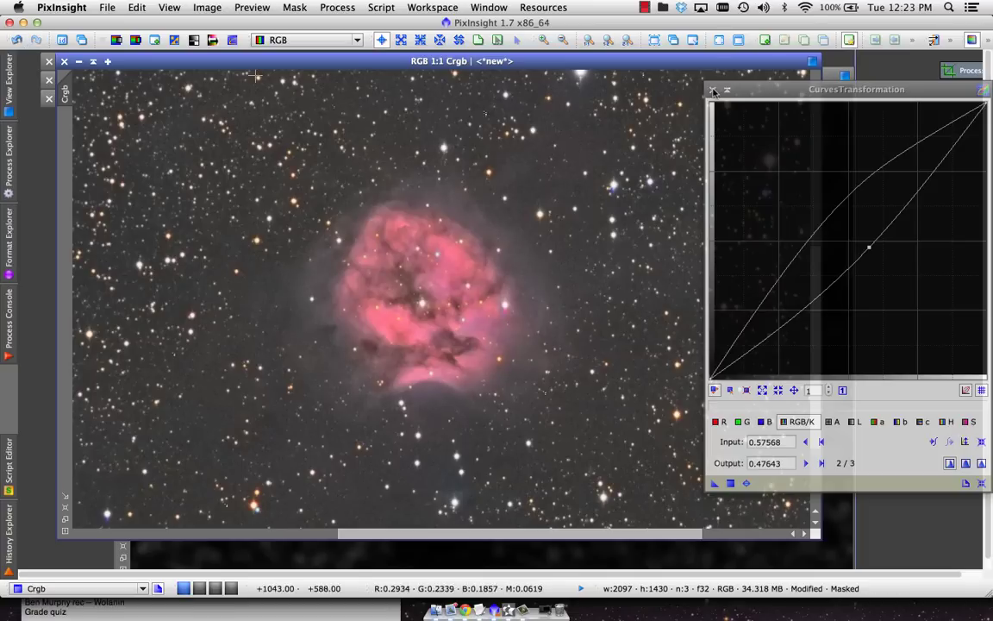
- Apply LocalHistogramEqualization (radius 64, contrast limit 2.0) to Crgb
{"action": "left_click", "coordinate": [337, 7]}
{"action": "mouse_move", "coordinate": [362, 24]}
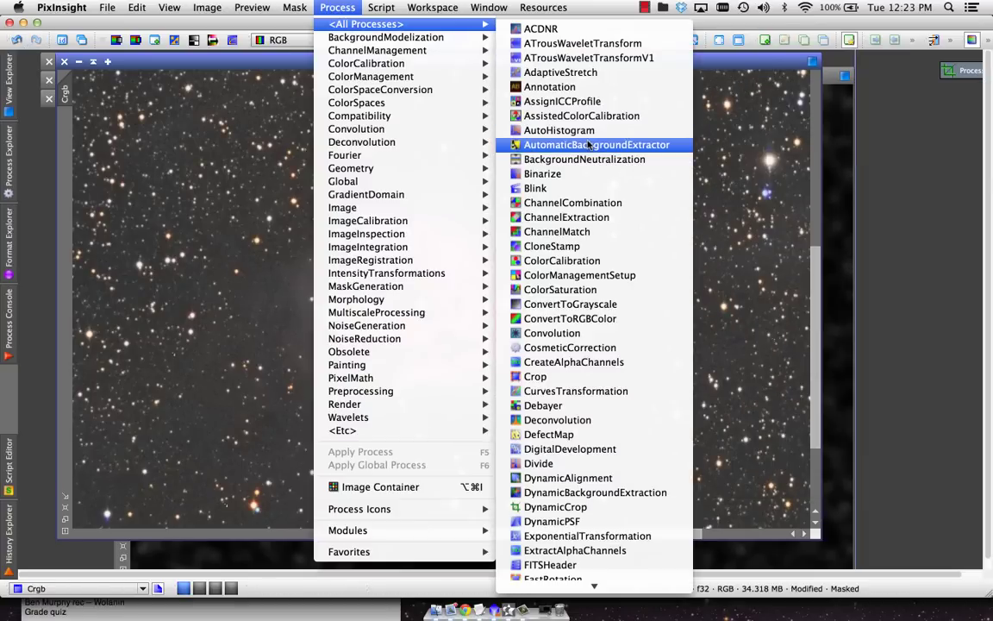
{"action": "key", "text": "Down"}
{"action": "key", "text": "Down"}
{"action": "key", "text": "Down"}
{"action": "key", "text": "Down"}
{"action": "key", "text": "Down"}
{"action": "key", "text": "Down"}
{"action": "key", "text": "Down"}
{"action": "key", "text": "Down"}
{"action": "key", "text": "Down"}
{"action": "key", "text": "Down"}
{"action": "key", "text": "Down"}
{"action": "key", "text": "Down"}
{"action": "key", "text": "Down"}
{"action": "key", "text": "Down"}
{"action": "key", "text": "Down"}
{"action": "key", "text": "Down"}
{"action": "key", "text": "Down"}
{"action": "key", "text": "Down"}
{"action": "key", "text": "Down"}
{"action": "key", "text": "Down"}
{"action": "key", "text": "Return"}
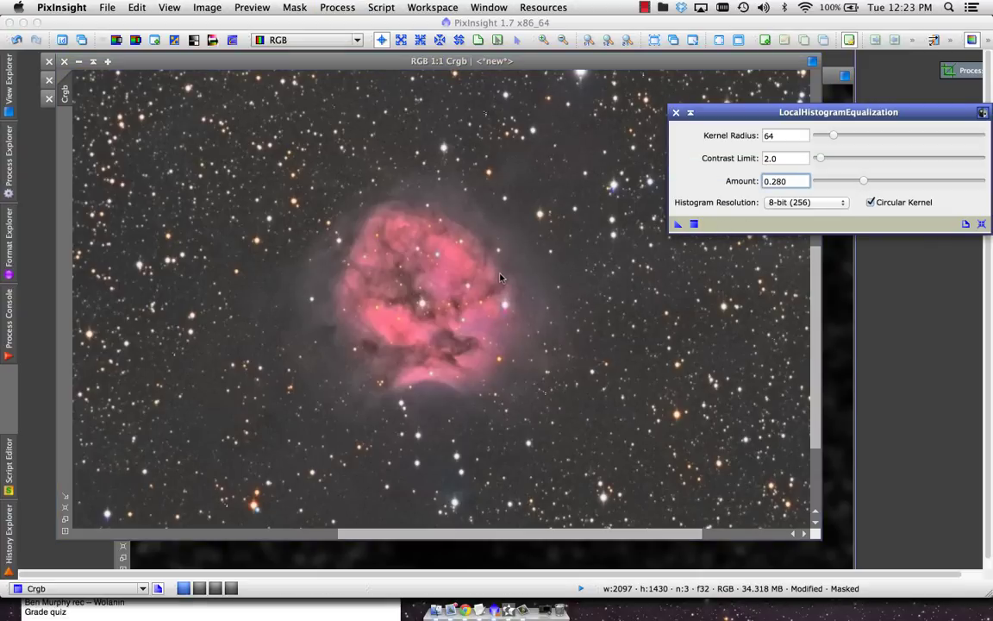
{"action": "left_click", "coordinate": [488, 263]}
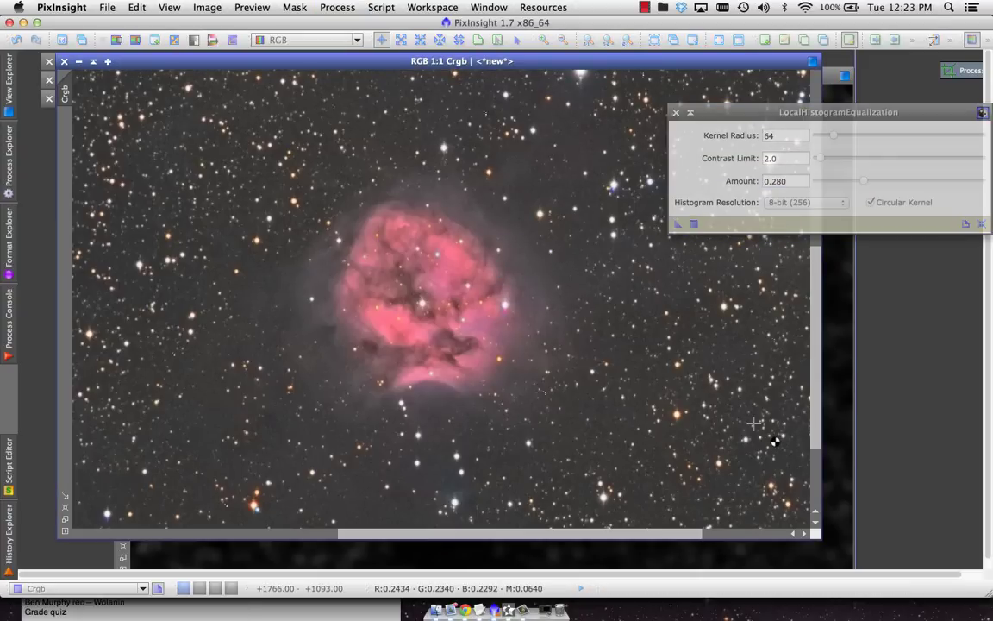
{"action": "left_click_drag", "start_coordinate": [775, 442], "coordinate": [771, 440]}
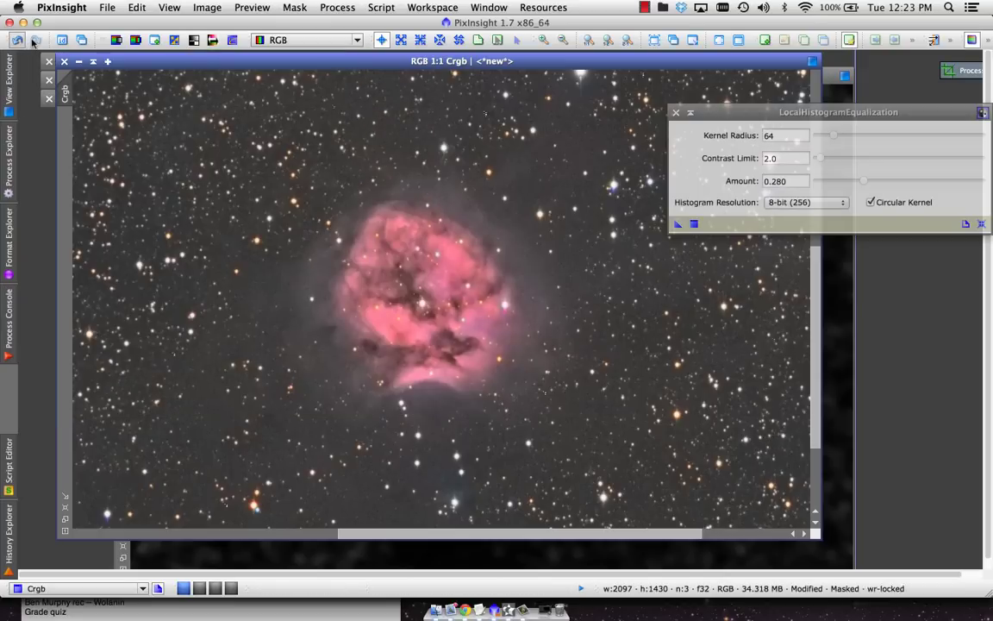
- Compare the equalized Crgb against the original with repeated undo/redo and zooming
{"action": "left_click", "coordinate": [22, 42]}
{"action": "left_click", "coordinate": [15, 42]}
{"action": "left_click", "coordinate": [32, 41]}
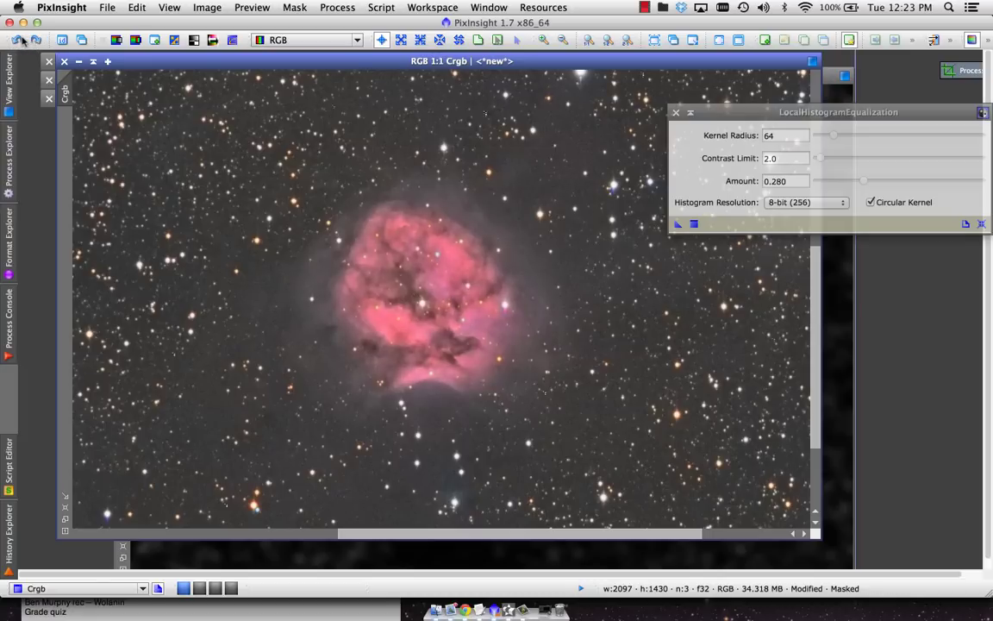
{"action": "left_click", "coordinate": [17, 41]}
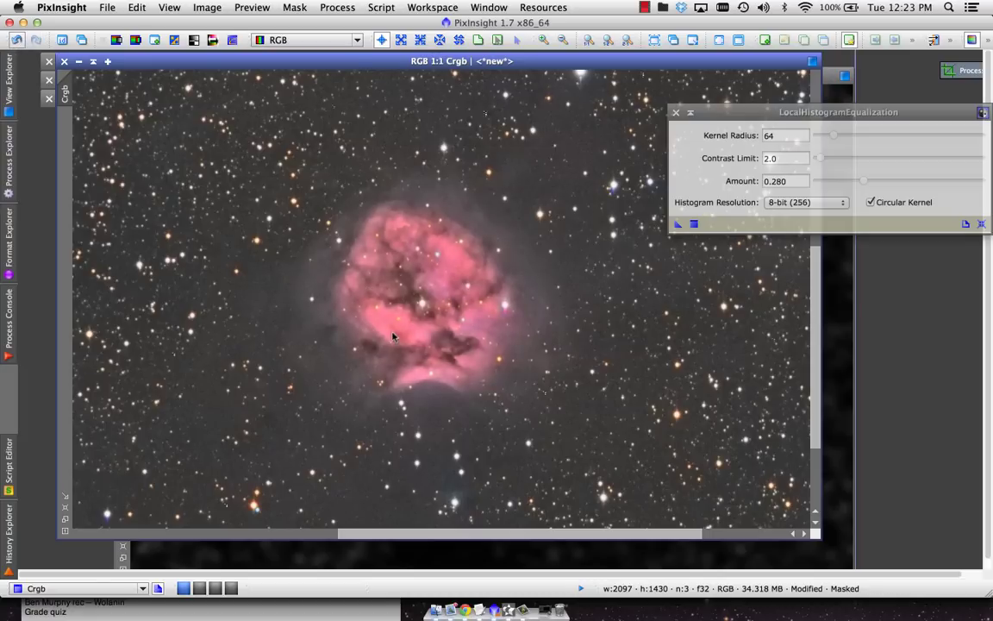
{"action": "key", "text": "super+z"}
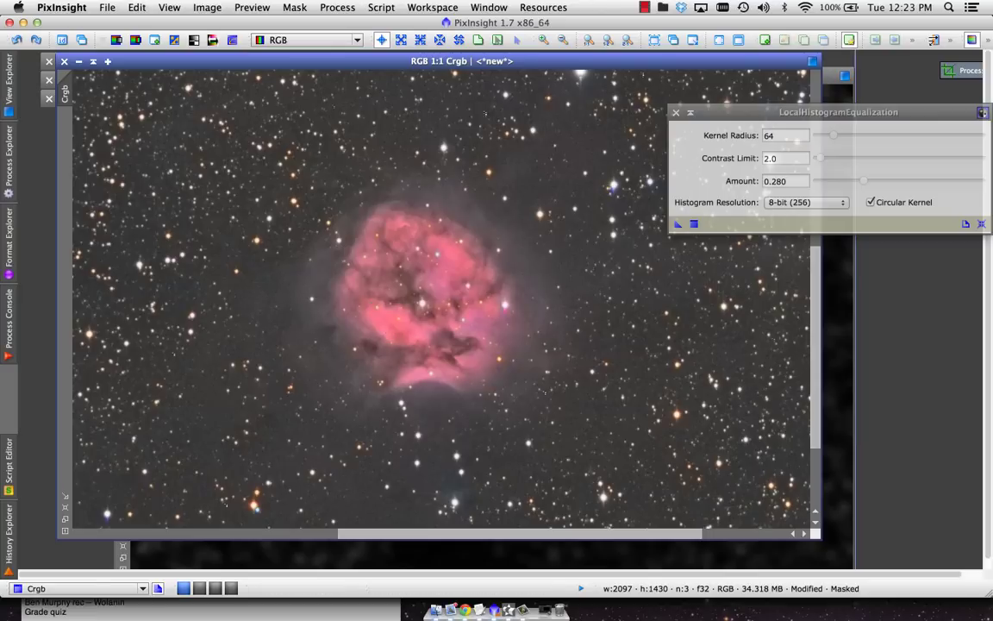
{"action": "key", "text": "super+shift+z"}
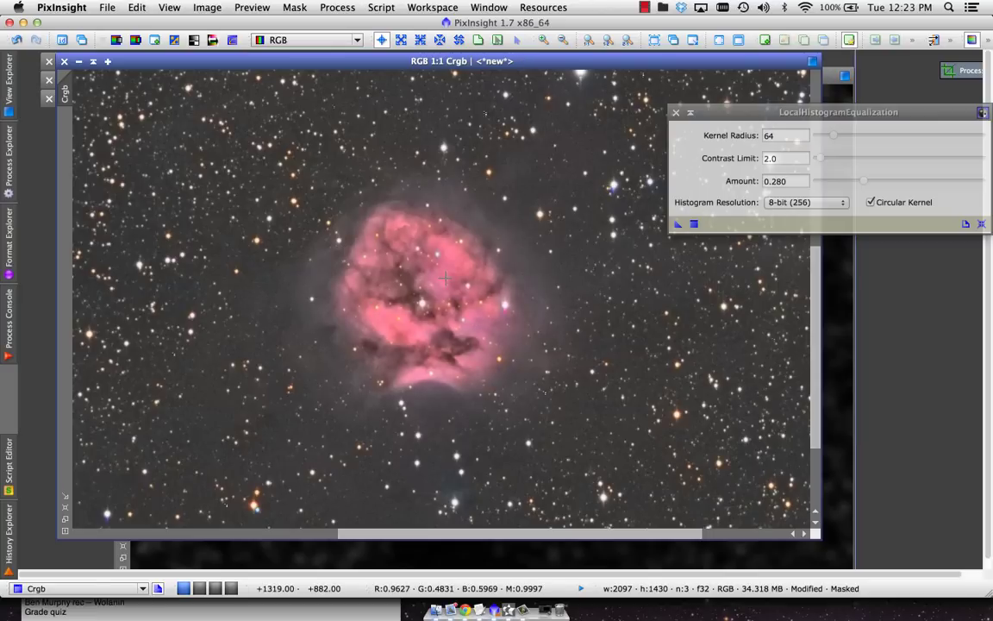
{"action": "key", "text": "super+minus"}
{"action": "key", "text": "super+minus"}
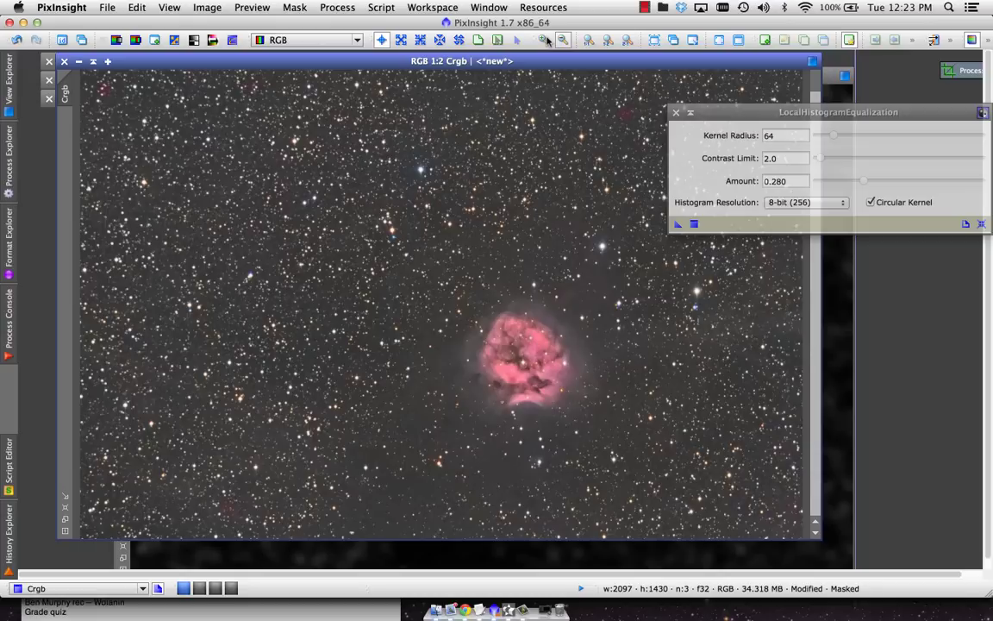
{"action": "key", "text": "super+plus"}
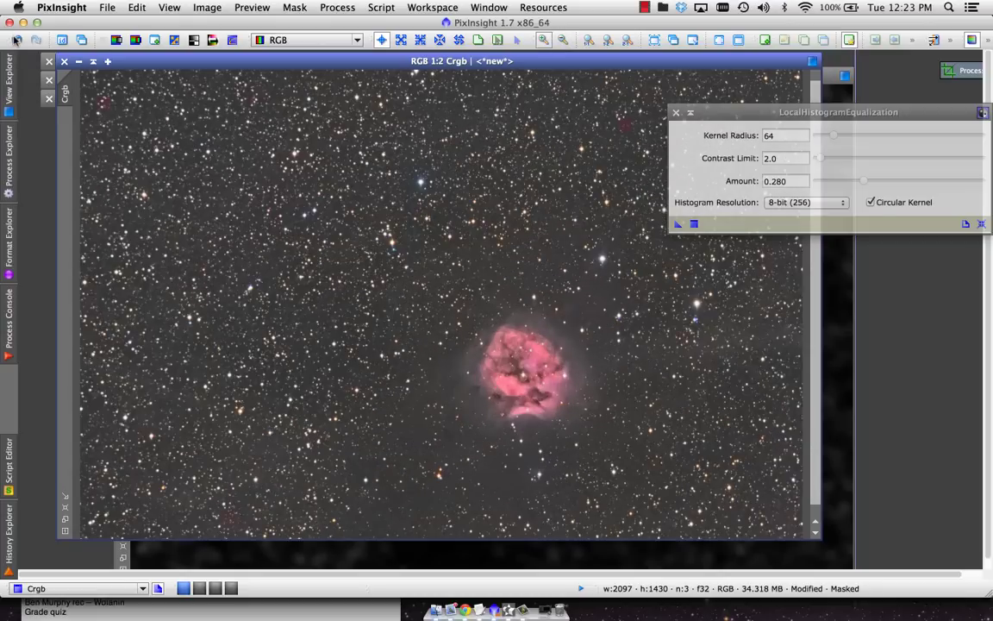
- Reapply the equalization with amount 0.190 and close the tool
{"action": "left_click_drag", "start_coordinate": [863, 181], "coordinate": [865, 182]}
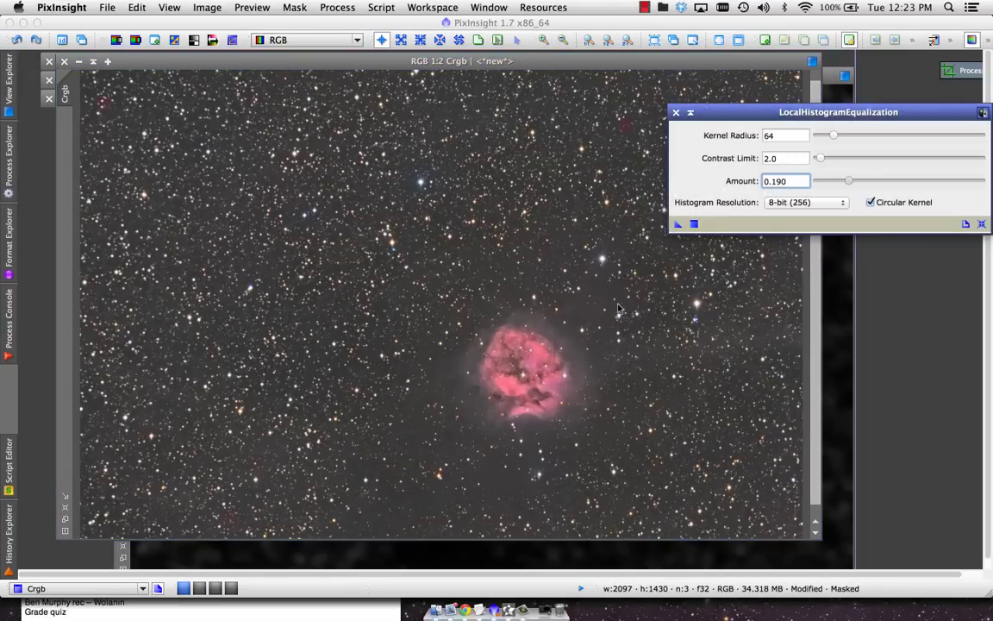
{"action": "left_click", "coordinate": [614, 318]}
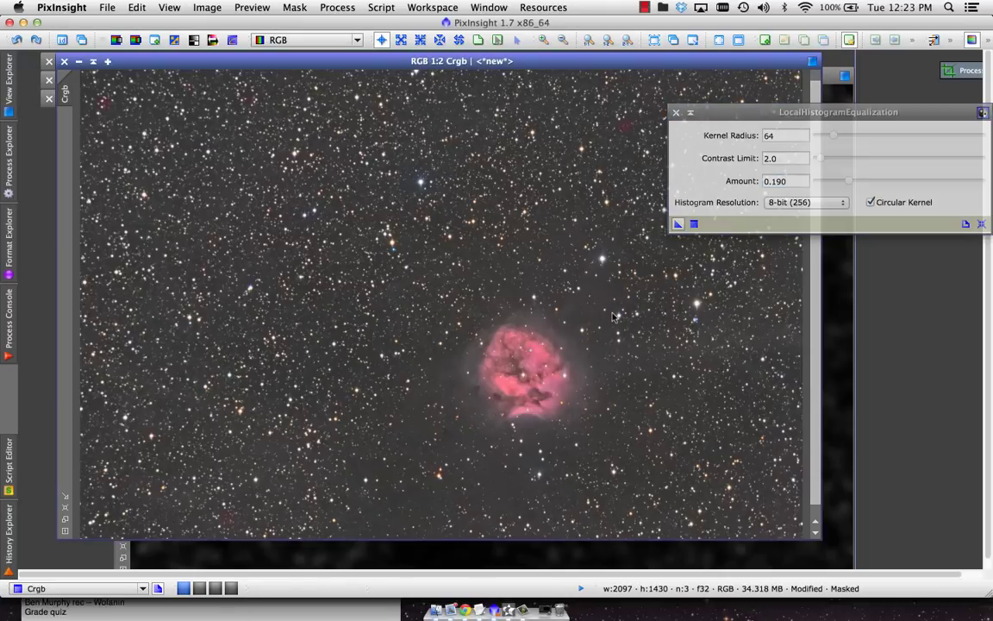
{"action": "key", "text": "super+e"}
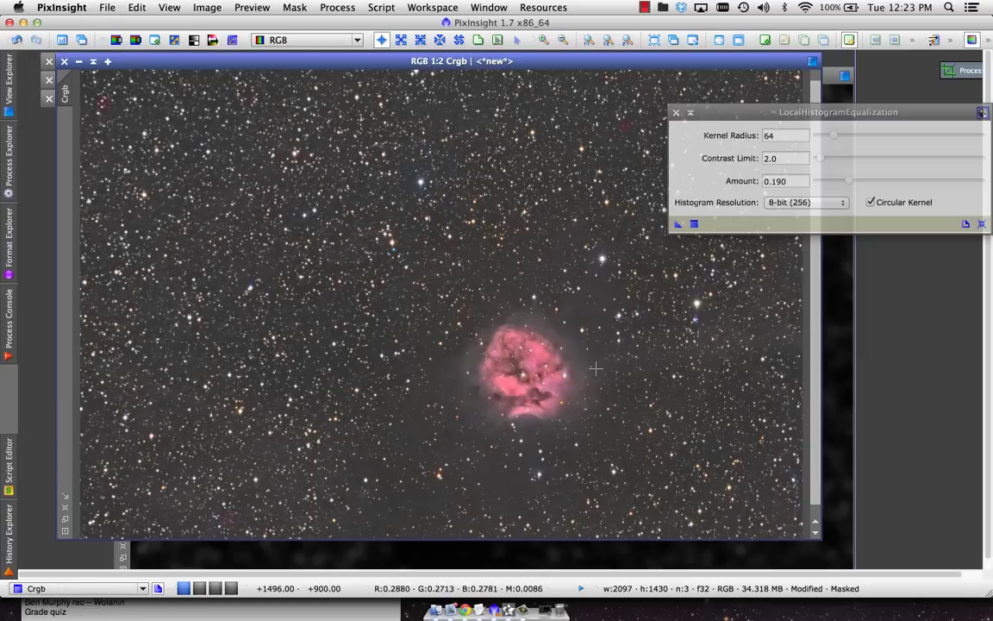
{"action": "left_click", "coordinate": [676, 112]}
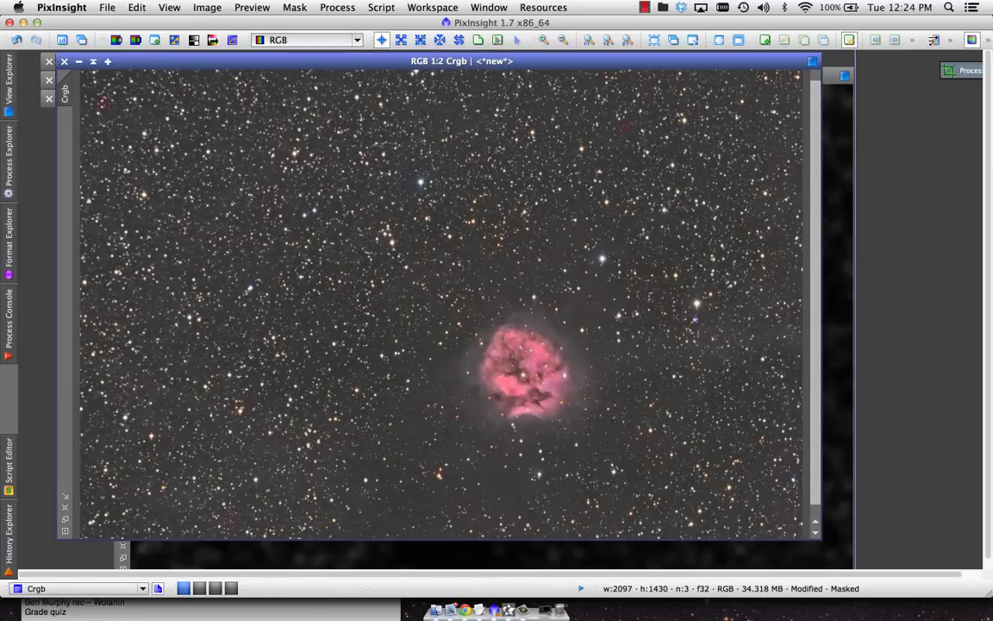
- Disable Crgb's mask and open HistogramTransformation on Crgb with real-time preview
{"action": "left_click", "coordinate": [337, 7]}
{"action": "mouse_move", "coordinate": [295, 7]}
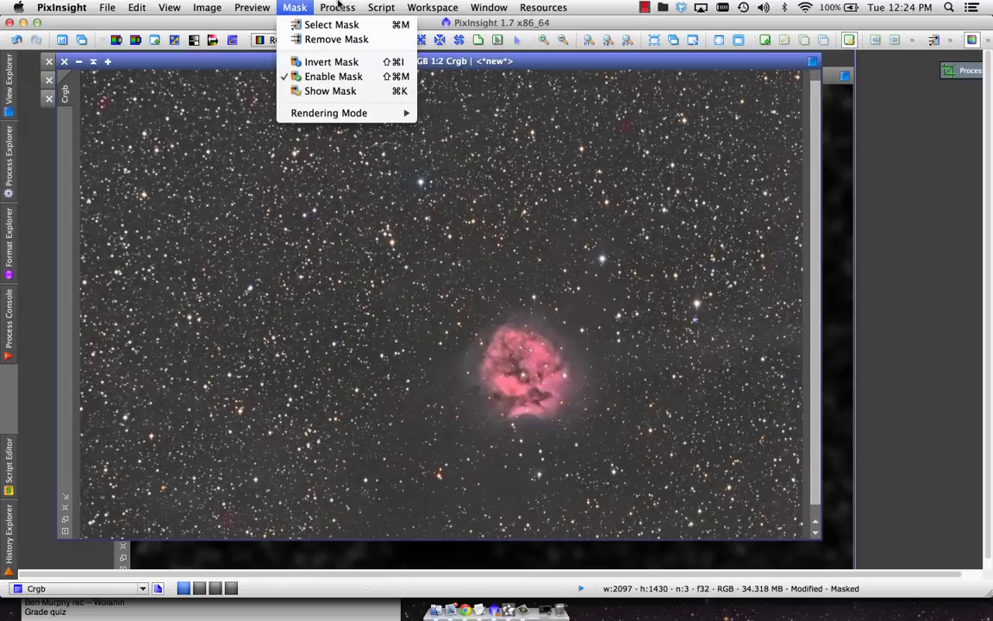
{"action": "left_click", "coordinate": [333, 76]}
{"action": "left_click", "coordinate": [337, 7]}
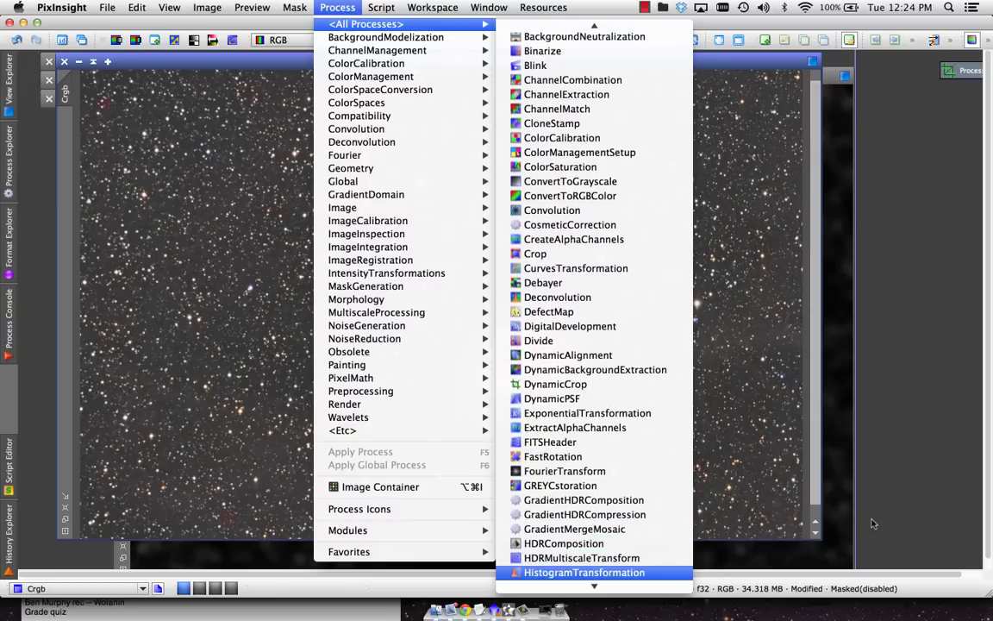
{"action": "left_click", "coordinate": [595, 573]}
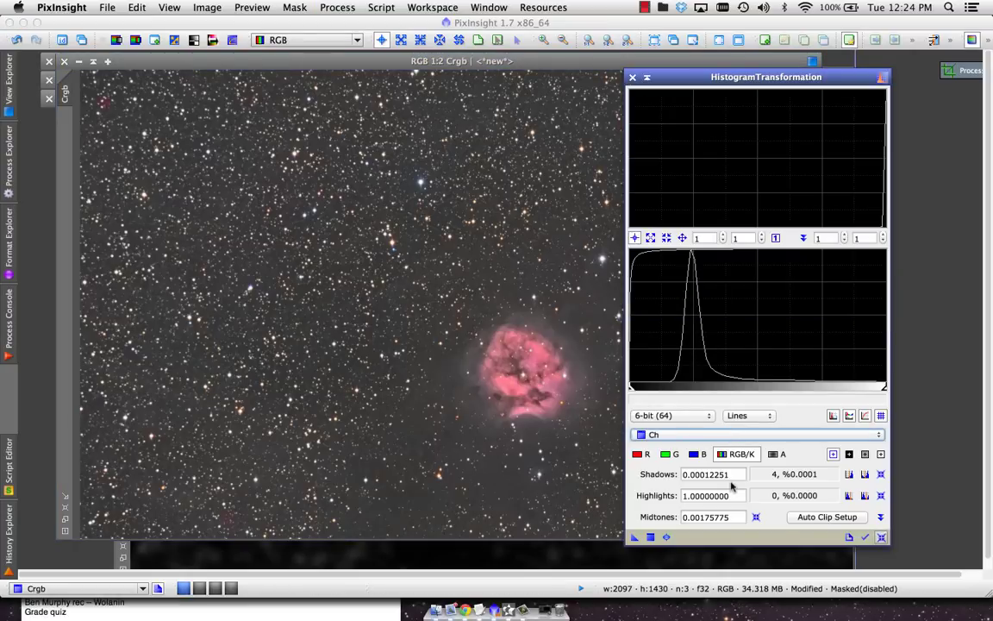
{"action": "left_click", "coordinate": [742, 434]}
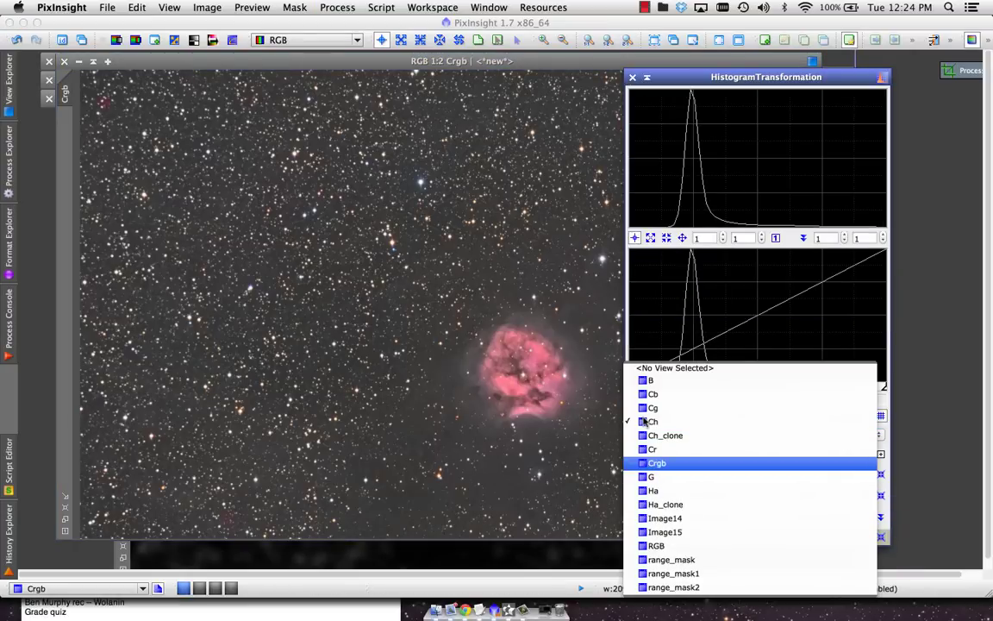
{"action": "left_click", "coordinate": [657, 463]}
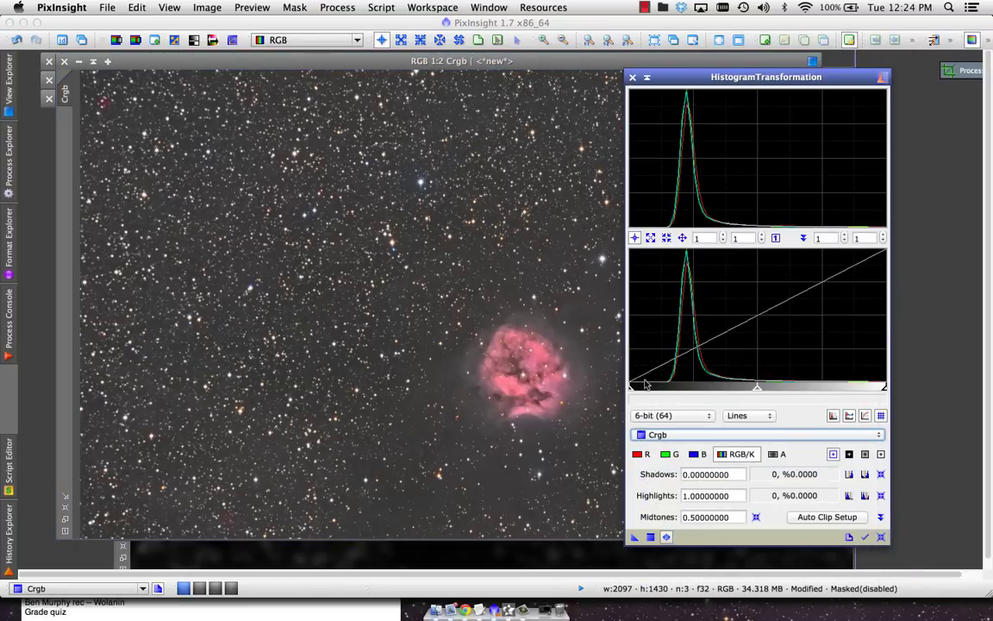
{"action": "key", "text": "ctrl+r"}
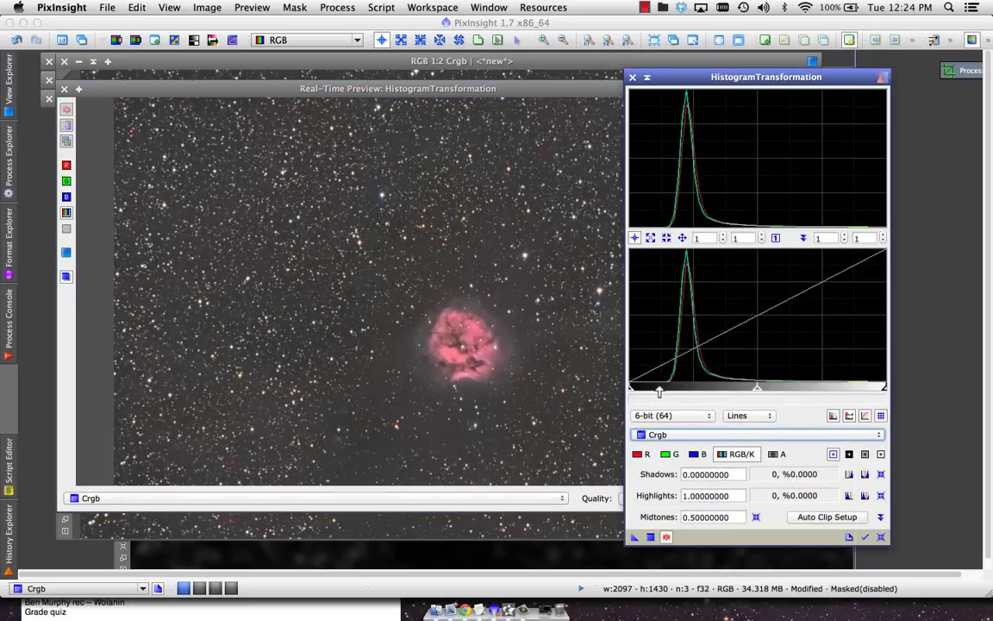
- Set shadows to about 0.096 and midtones near 0.475, then apply the stretch to Crgb
{"action": "left_click_drag", "start_coordinate": [630, 390], "coordinate": [650, 389]}
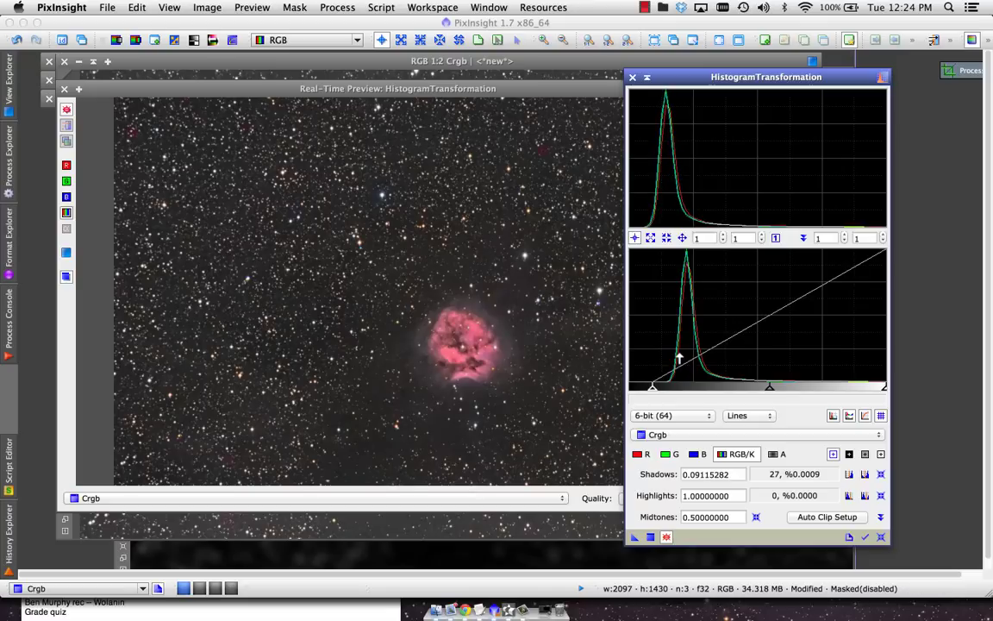
{"action": "scroll", "coordinate": [681, 355], "scroll_direction": "up", "scroll_amount": 11}
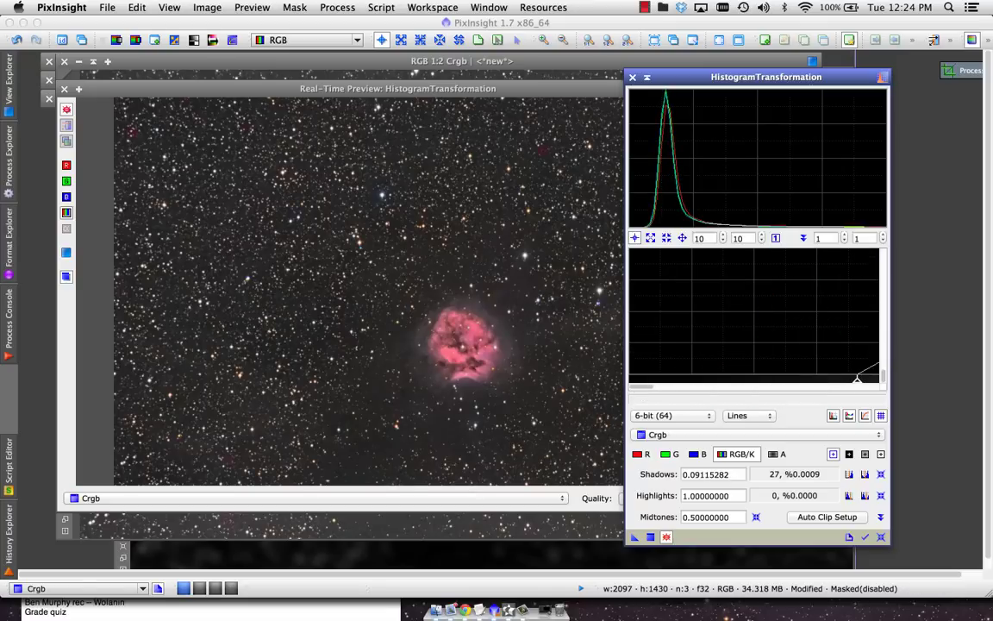
{"action": "scroll", "coordinate": [664, 393], "scroll_direction": "right", "scroll_amount": 10}
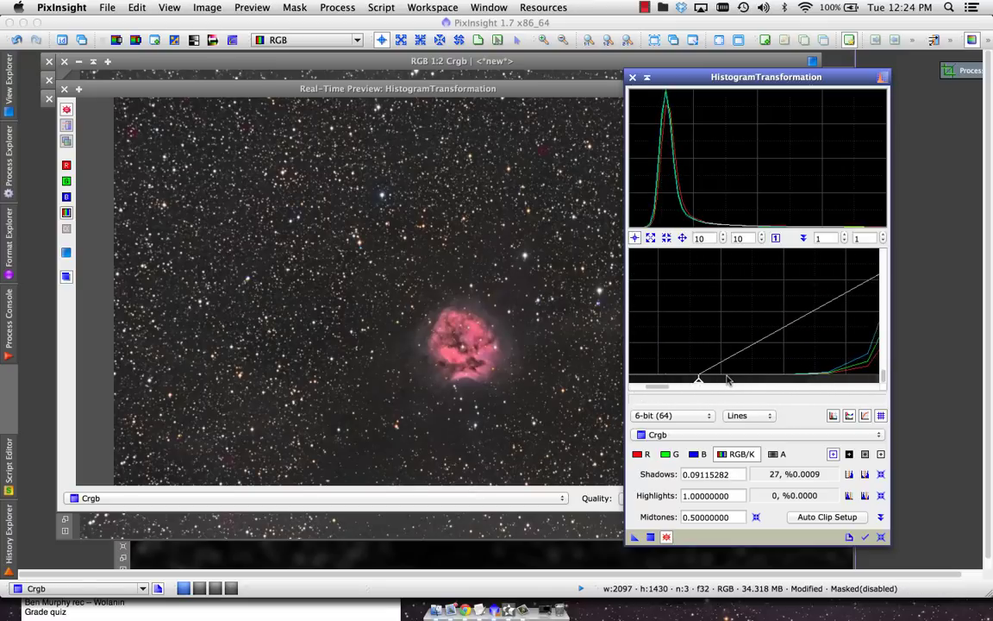
{"action": "left_click_drag", "start_coordinate": [700, 380], "coordinate": [728, 381]}
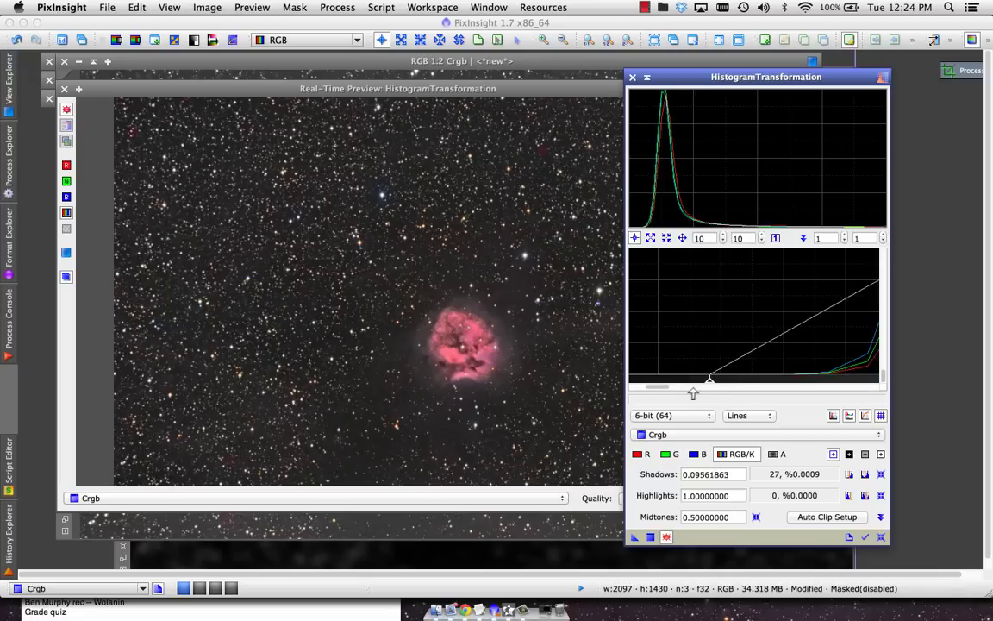
{"action": "mouse_move", "coordinate": [702, 392]}
{"action": "left_mouse_down"}
{"action": "mouse_move", "coordinate": [781, 394]}
{"action": "mouse_move", "coordinate": [765, 393]}
{"action": "mouse_move", "coordinate": [814, 380]}
{"action": "mouse_move", "coordinate": [758, 383]}
{"action": "mouse_move", "coordinate": [758, 392]}
{"action": "mouse_move", "coordinate": [633, 392]}
{"action": "mouse_move", "coordinate": [721, 380]}
{"action": "mouse_move", "coordinate": [709, 383]}
{"action": "left_mouse_up"}
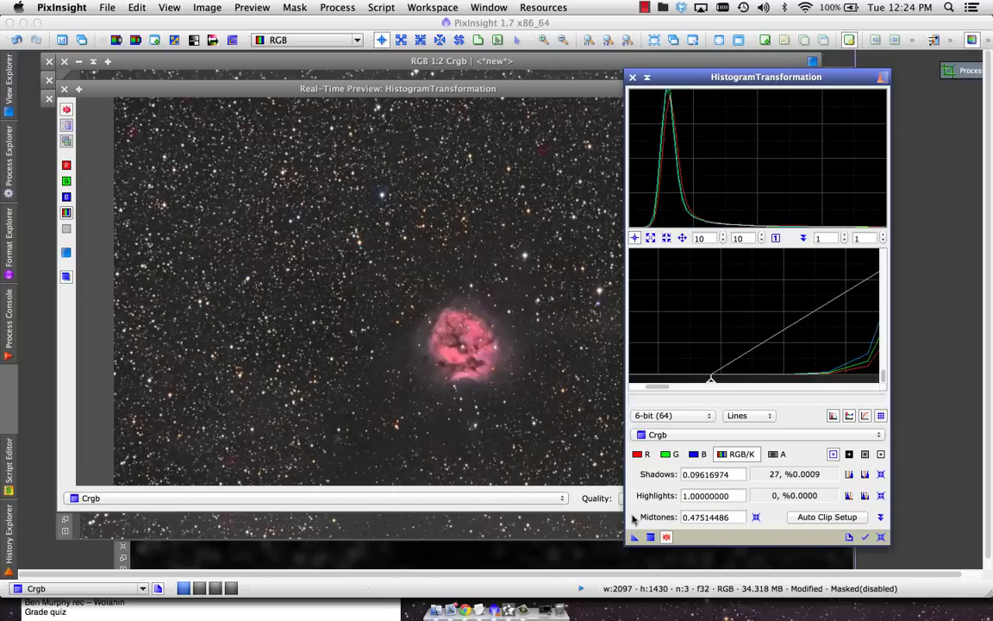
{"action": "left_click", "coordinate": [666, 536]}
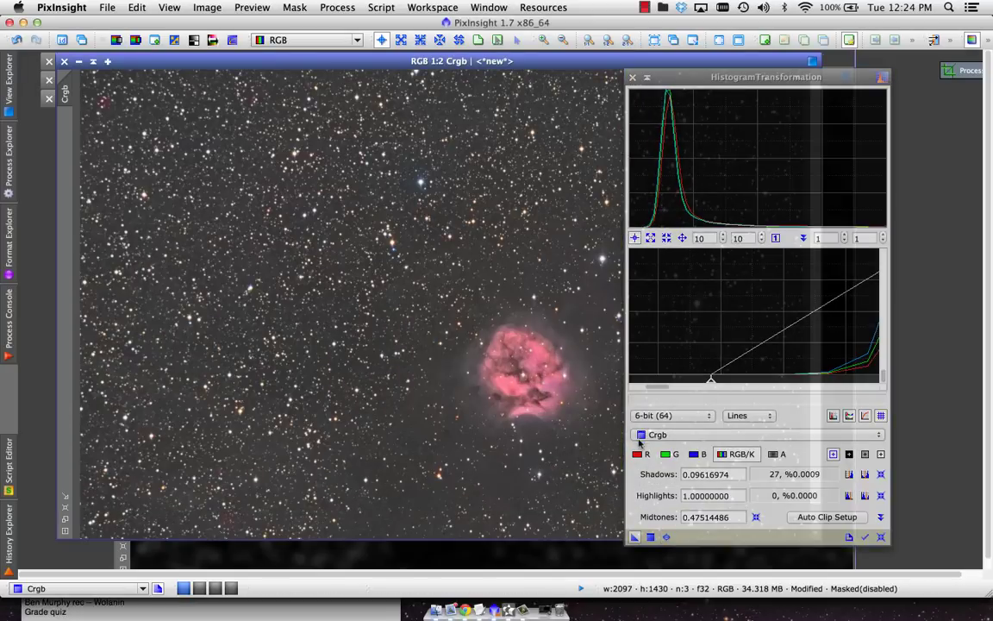
{"action": "left_click_drag", "start_coordinate": [635, 536], "coordinate": [483, 362]}
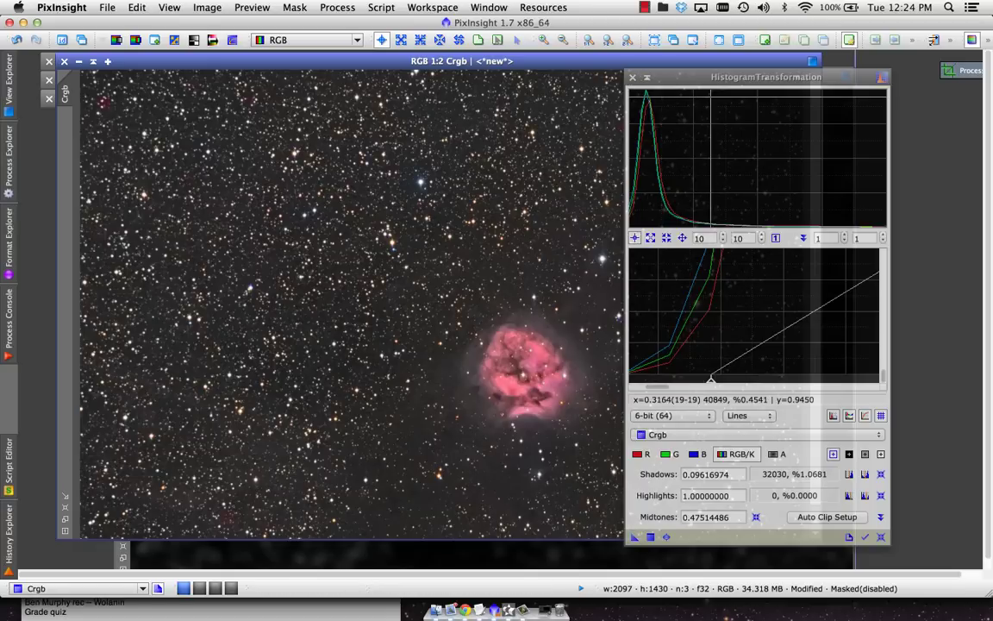
- Run StarMask on Crgb to generate a star_mask image
{"action": "left_click", "coordinate": [338, 8]}
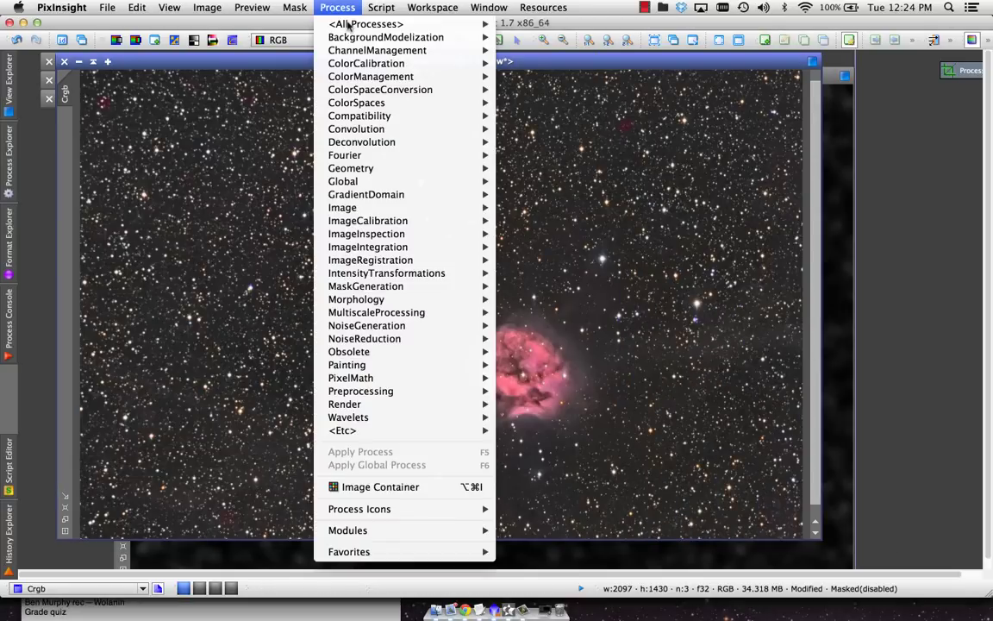
{"action": "left_click", "coordinate": [627, 259]}
{"action": "left_click", "coordinate": [338, 8]}
{"action": "mouse_move", "coordinate": [405, 23]}
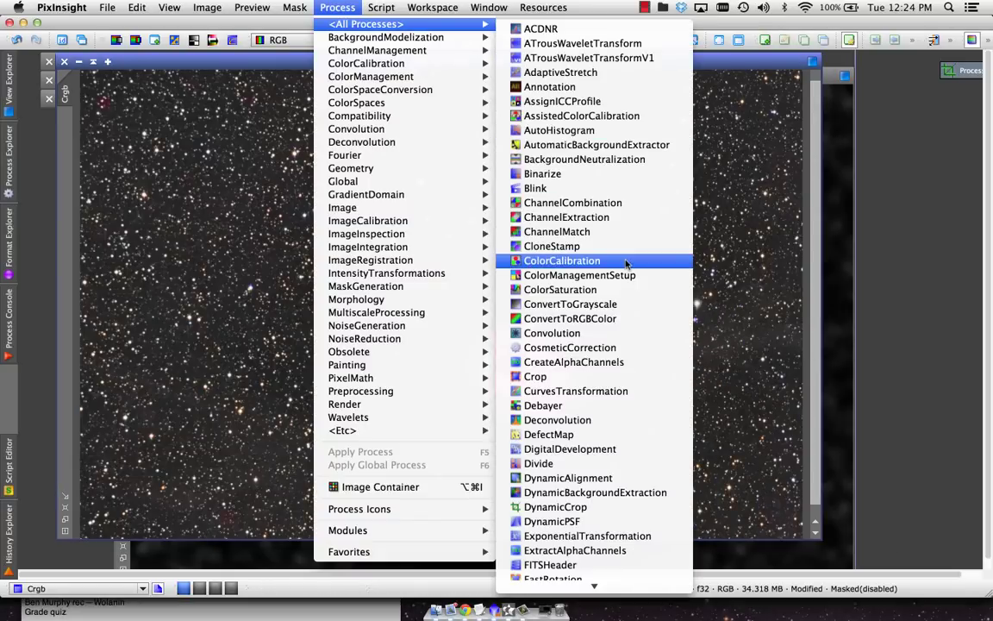
{"action": "key", "text": "s"}
{"action": "key", "text": "Down"}
{"action": "key", "text": "Down"}
{"action": "key", "text": "Down"}
{"action": "key", "text": "Down"}
{"action": "key", "text": "Down"}
{"action": "key", "text": "Down"}
{"action": "key", "text": "Down"}
{"action": "key", "text": "Down"}
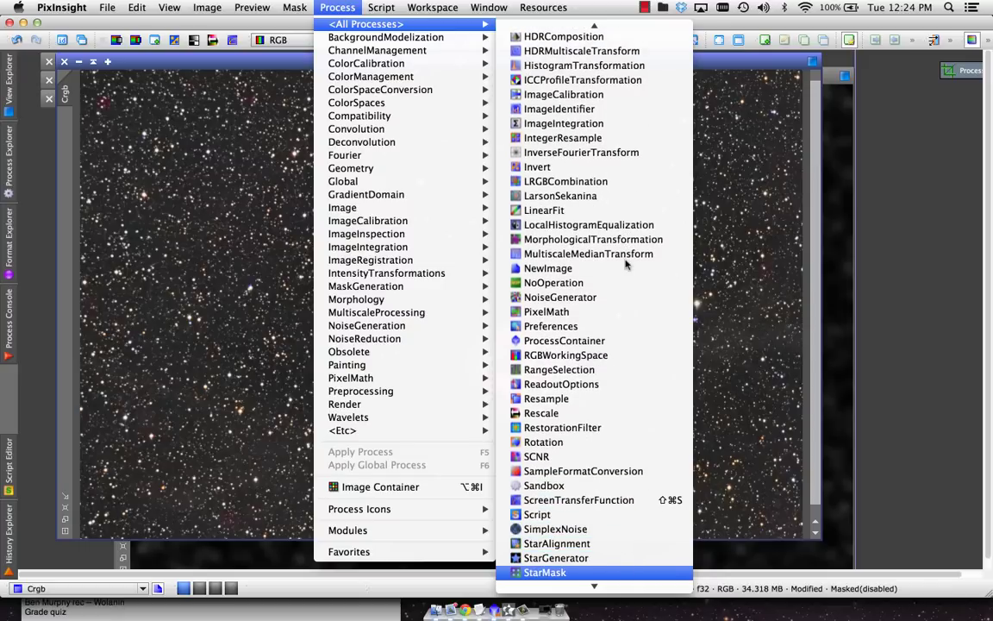
{"action": "key", "text": "Down"}
{"action": "key", "text": "Up"}
{"action": "key", "text": "Return"}
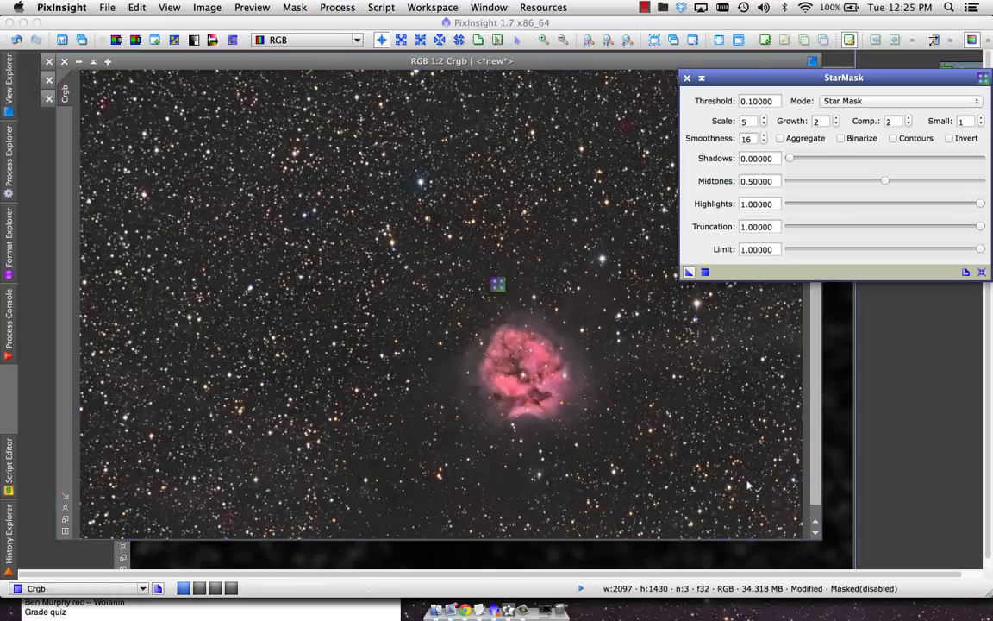
{"action": "left_click", "coordinate": [748, 485]}
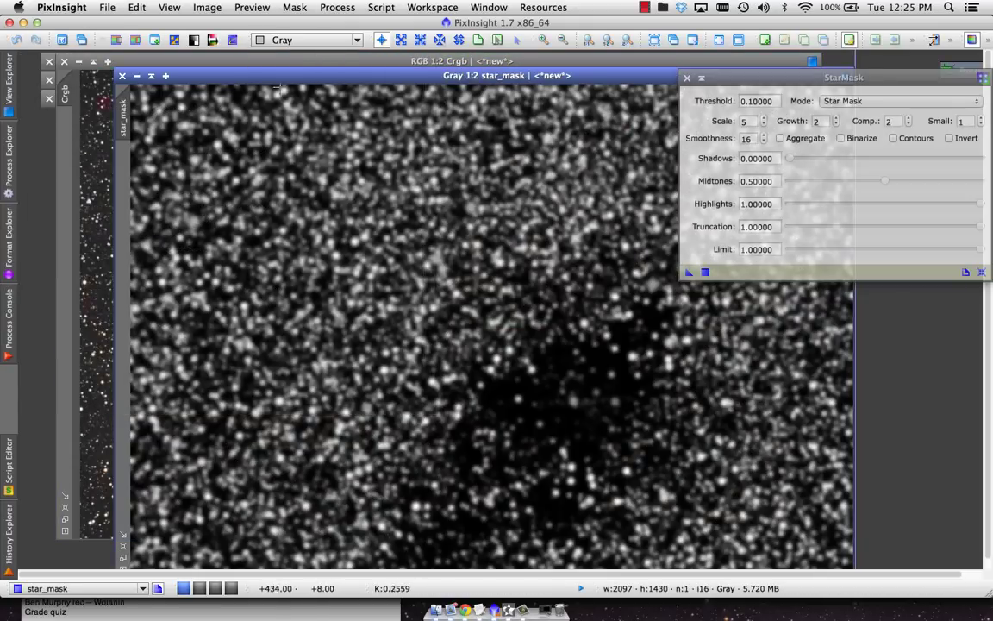
- Enable star_mask as Crgb's mask, briefly show the overlay, then hide it
{"action": "left_click", "coordinate": [269, 62]}
{"action": "left_click", "coordinate": [295, 7]}
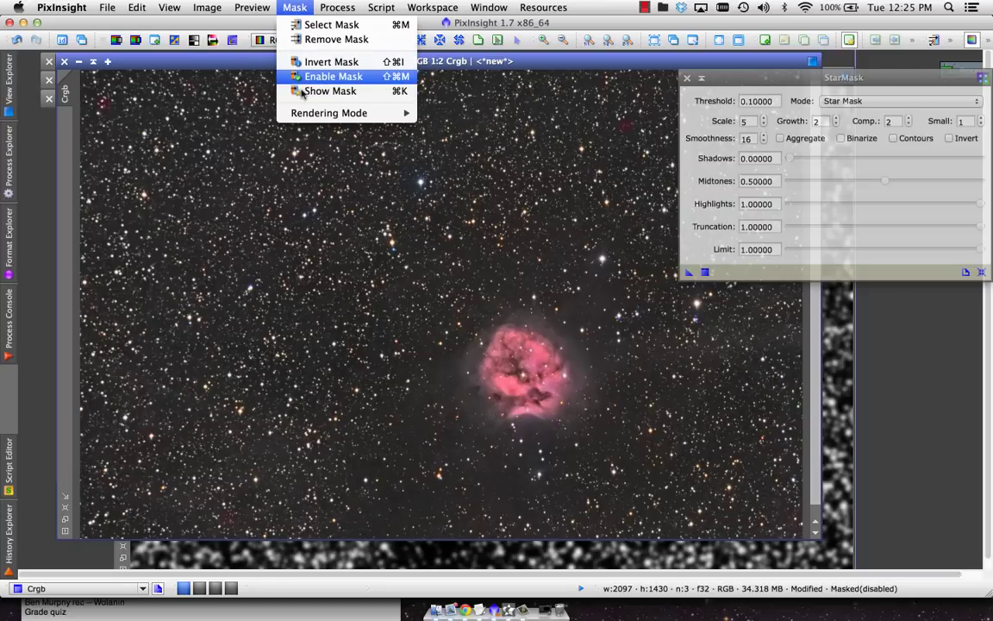
{"action": "left_click", "coordinate": [333, 76]}
{"action": "left_click", "coordinate": [295, 7]}
{"action": "left_click", "coordinate": [301, 91]}
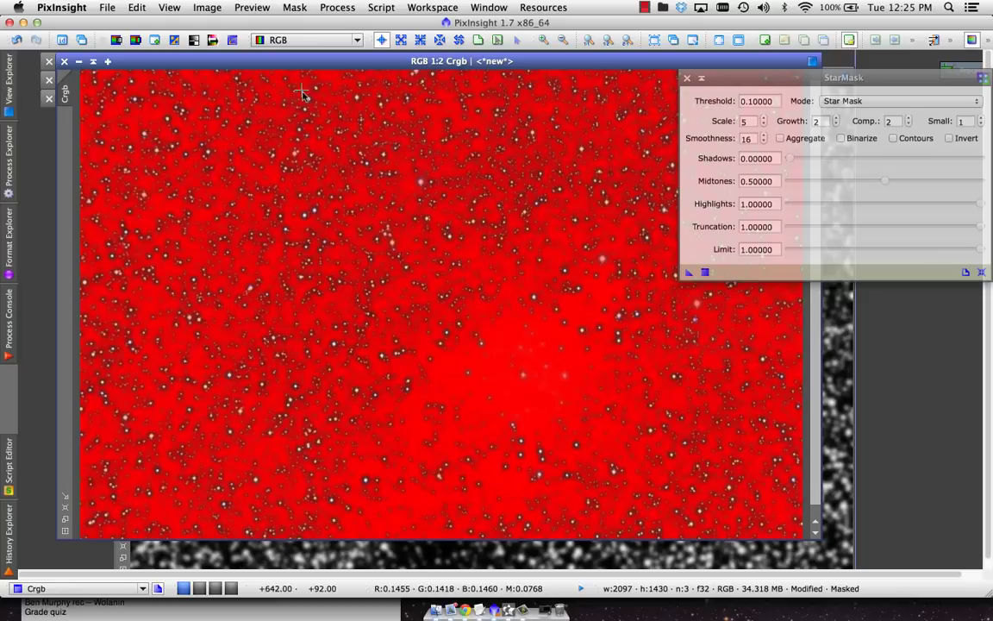
{"action": "left_click", "coordinate": [295, 7]}
{"action": "left_click", "coordinate": [306, 89]}
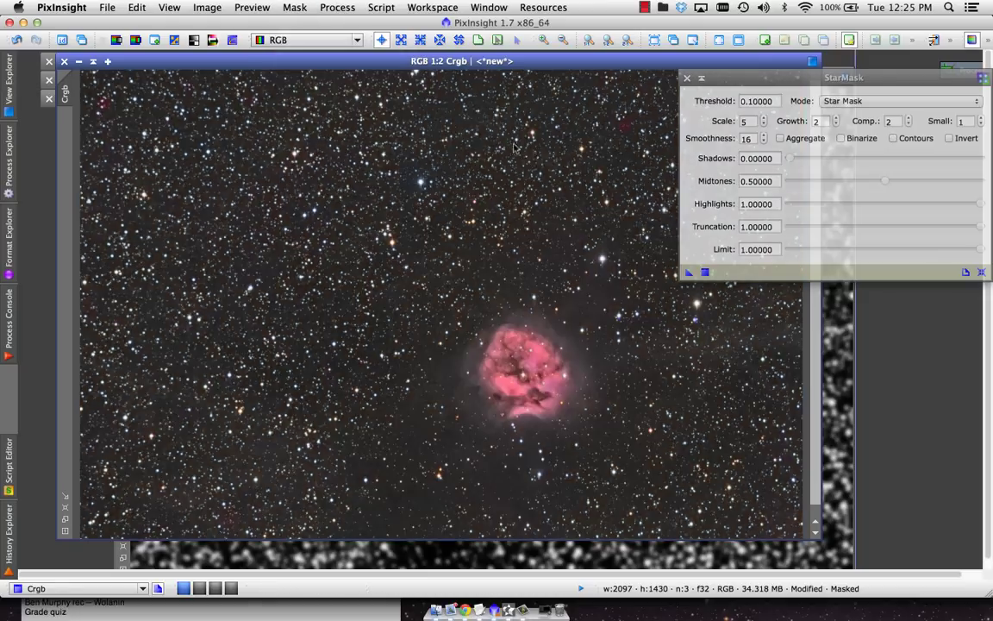
- Open MorphologicalTransformation set to Erosion (Minimum), amount 0.38, targeting the masked Crgb
{"action": "left_click", "coordinate": [338, 7]}
{"action": "mouse_move", "coordinate": [362, 24]}
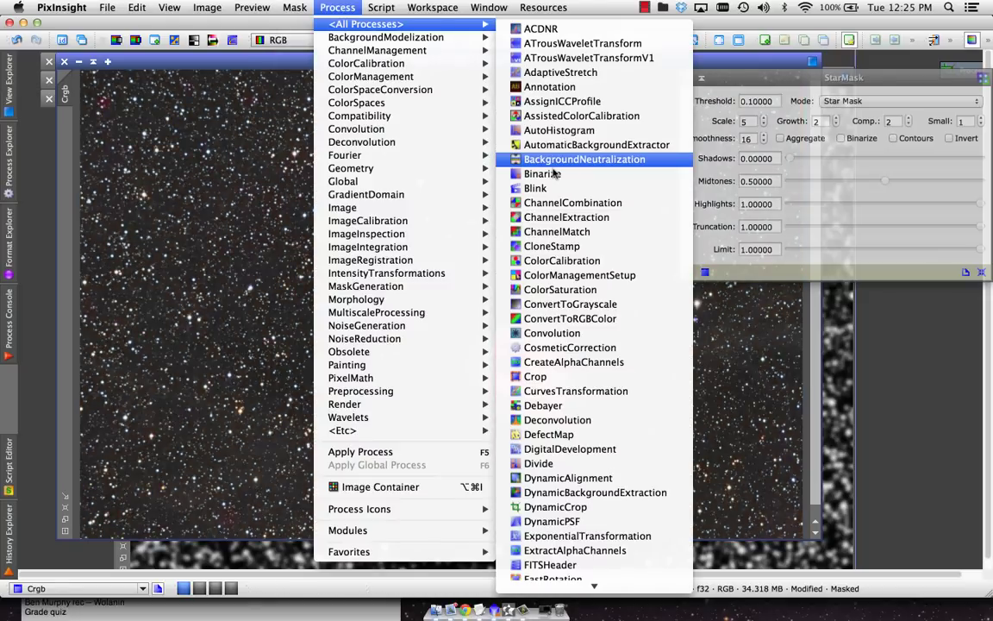
{"action": "key", "text": "m"}
{"action": "key", "text": "m"}
{"action": "key", "text": "Up"}
{"action": "key", "text": "Return"}
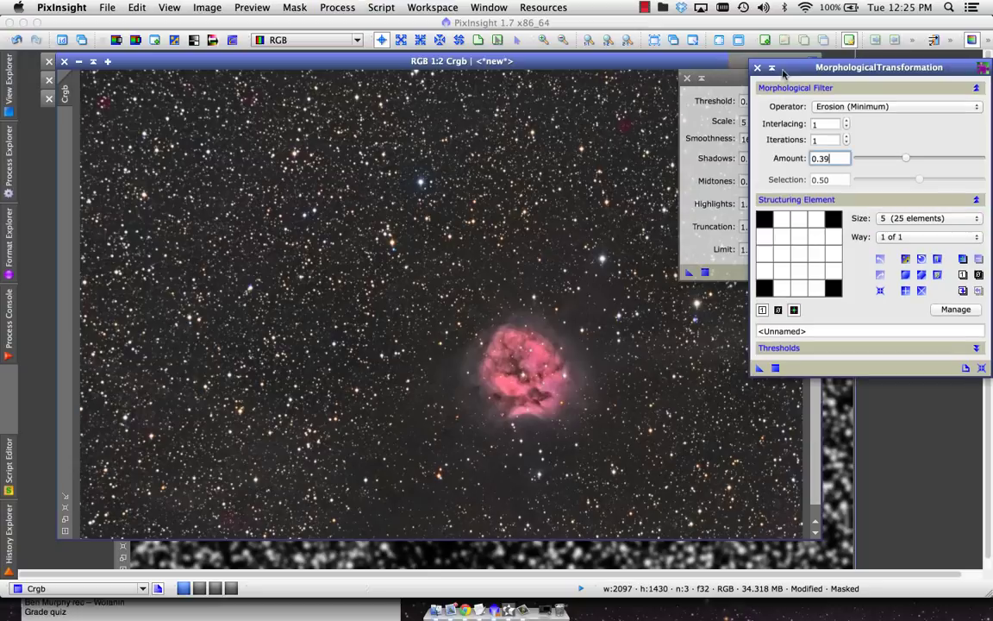
{"action": "left_click_drag", "start_coordinate": [828, 68], "coordinate": [789, 87]}
{"action": "left_click", "coordinate": [797, 77]}
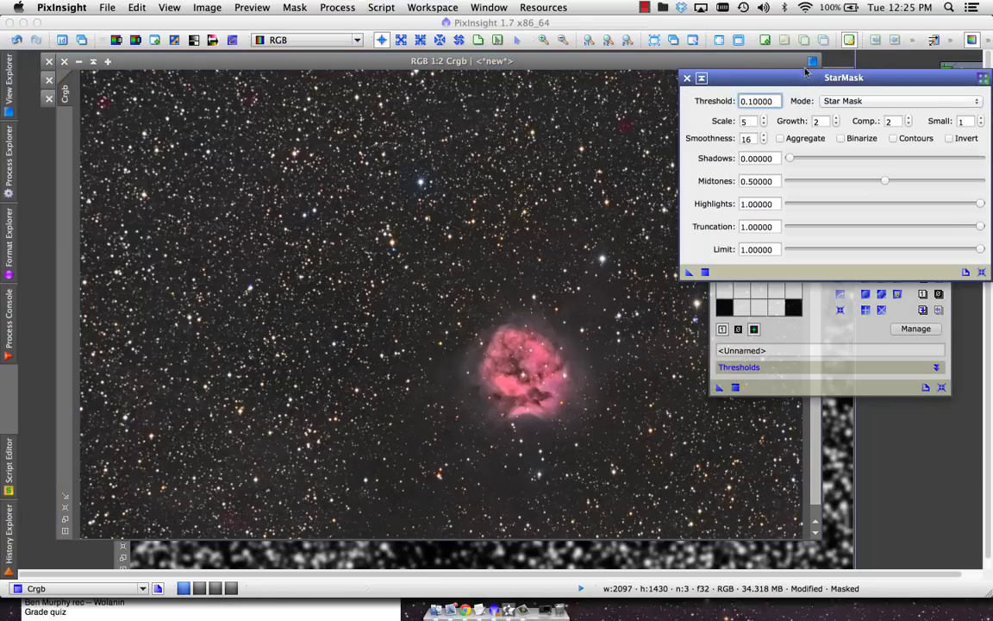
{"action": "left_click", "coordinate": [908, 143]}
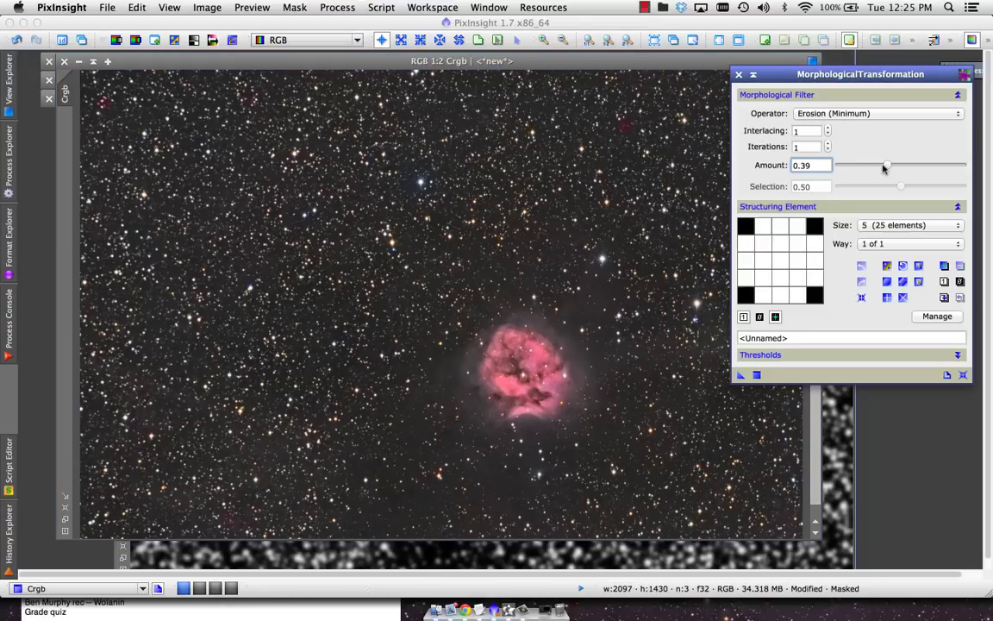
{"action": "left_click", "coordinate": [577, 368]}
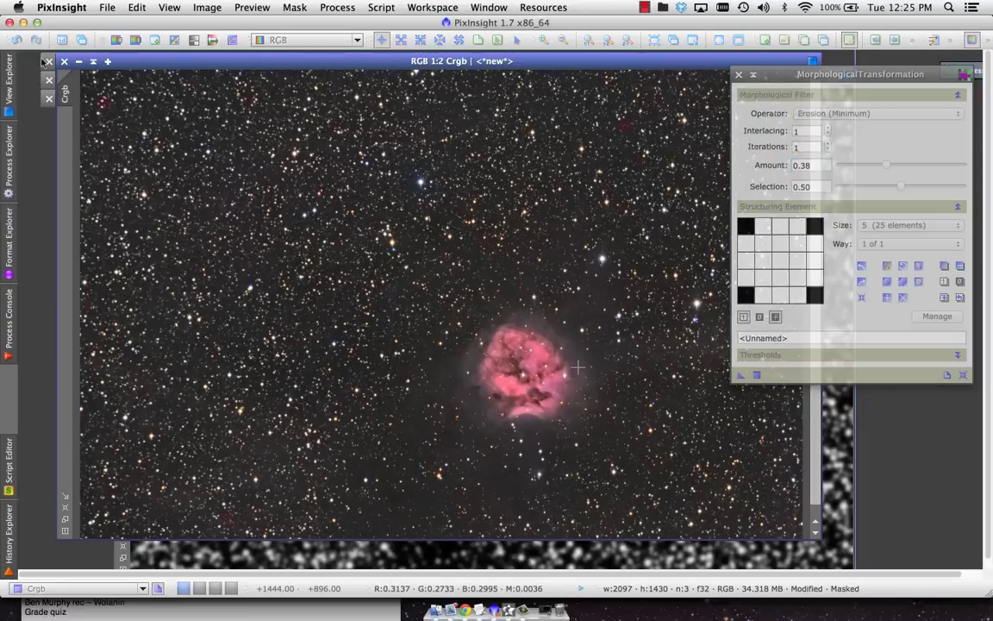